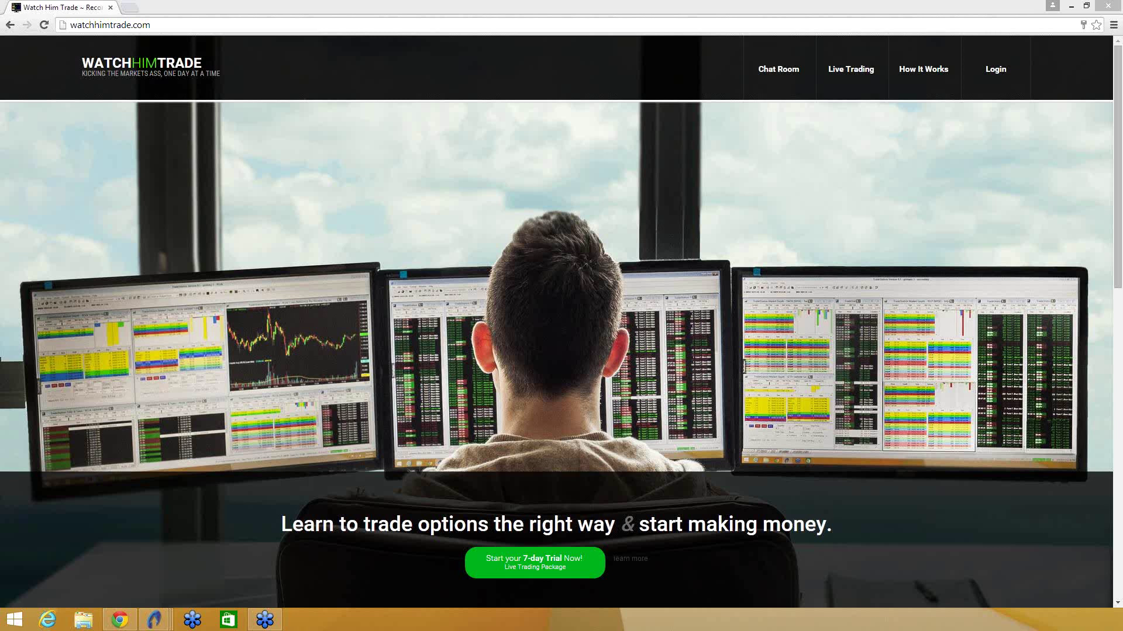
Step: Minimize the Watch Him Trade Chrome window to uncover the primary time-and-sales workspace
left_click(1066, 6)
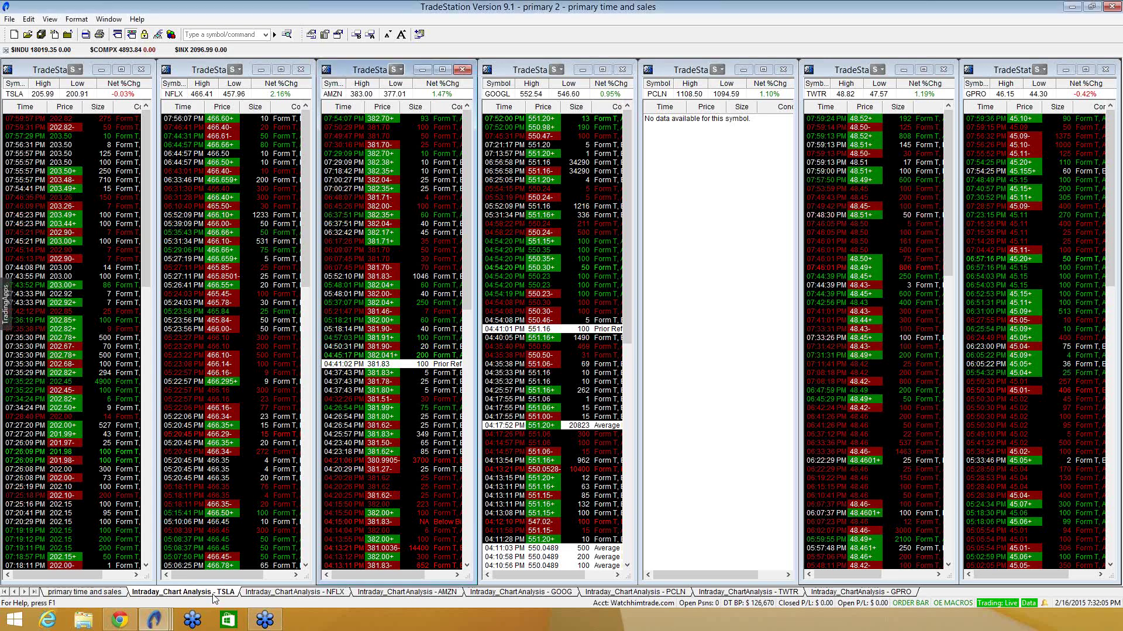
Step: Open the TSLA chart sheet, enlarge the daily chart pane and shift bars left
left_click(213, 595)
left_click_drag(561, 325, 561, 475)
left_click_drag(602, 245, 408, 240)
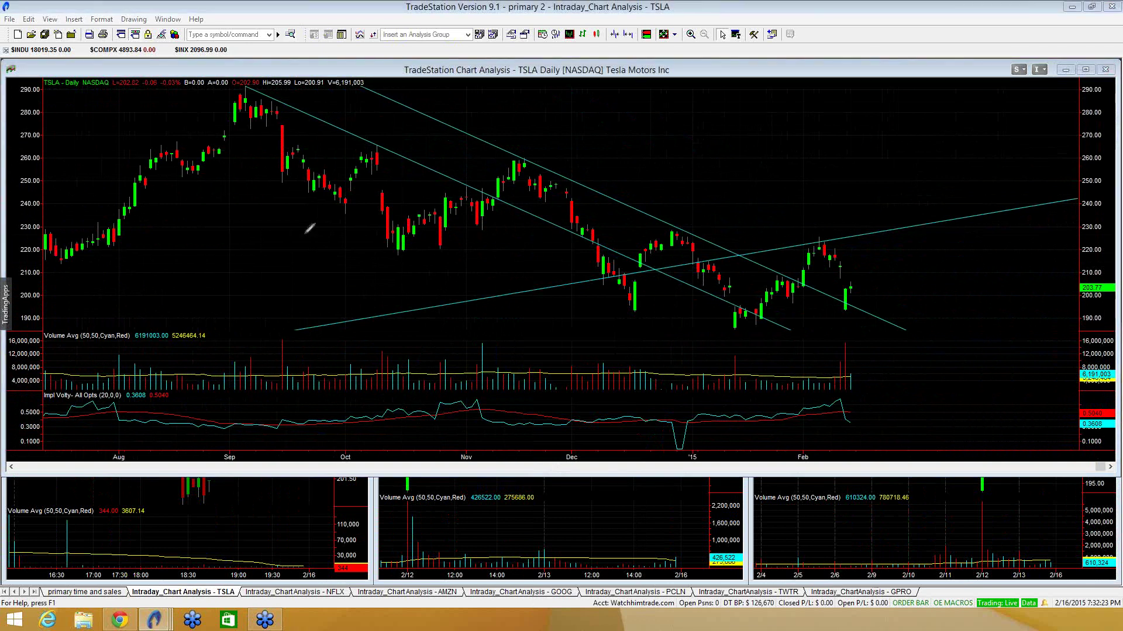
Step: Sketch magenta level lines and trendline marks on the TSLA chart, then erase them
left_click_drag(840, 296, 934, 293)
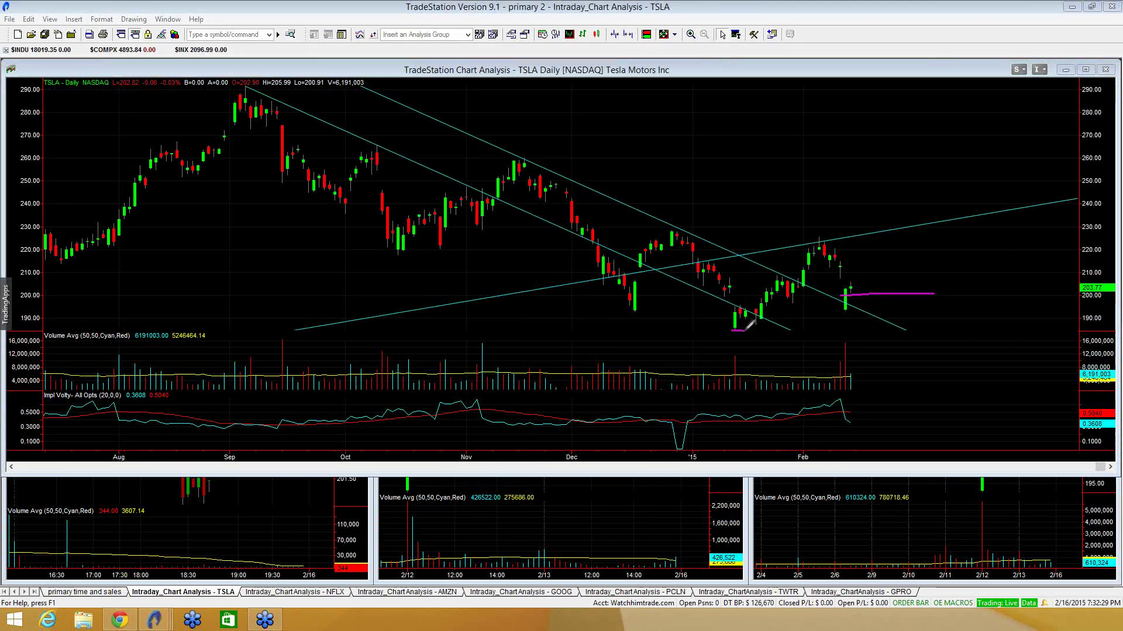
left_click_drag(732, 331, 744, 331)
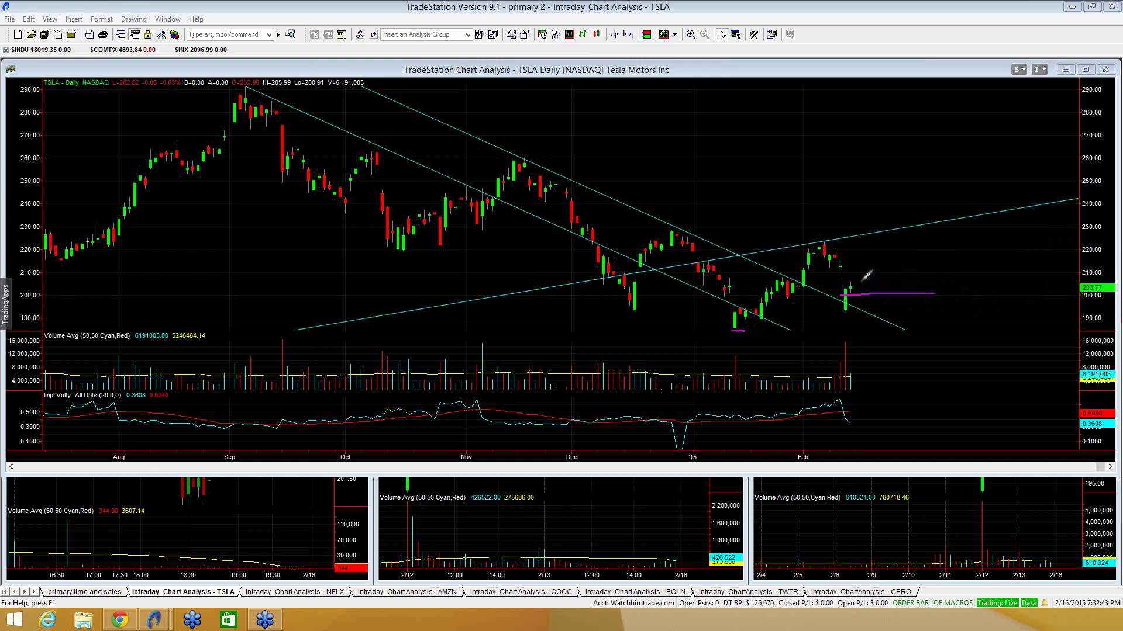
left_click_drag(862, 280, 888, 242)
left_click_drag(308, 125, 338, 146)
left_click_drag(386, 105, 413, 121)
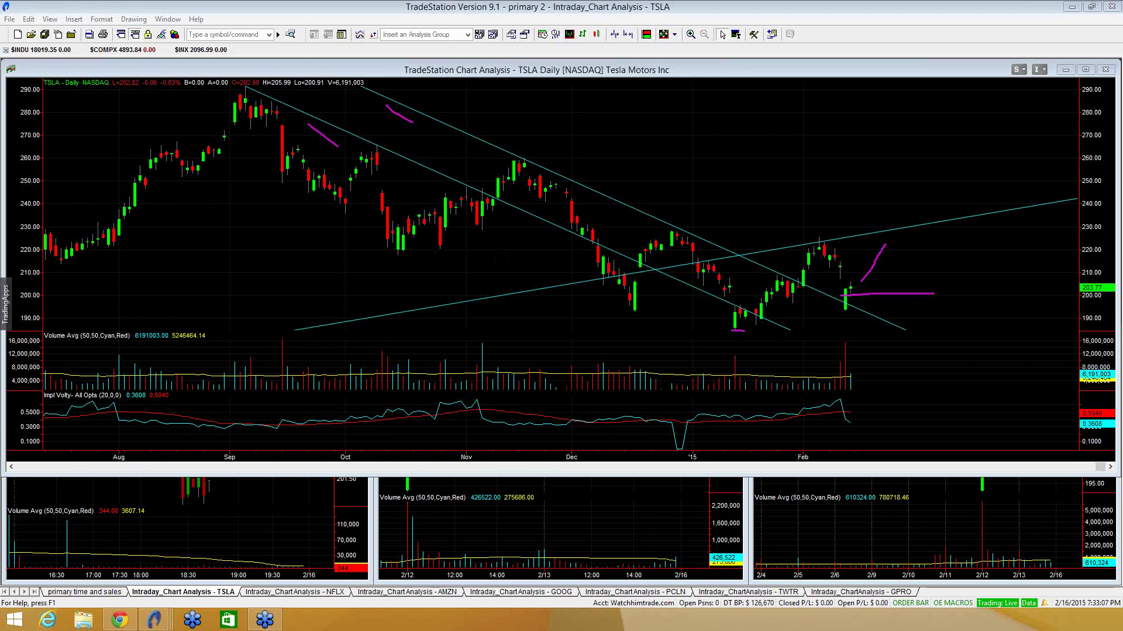
key("Escape")
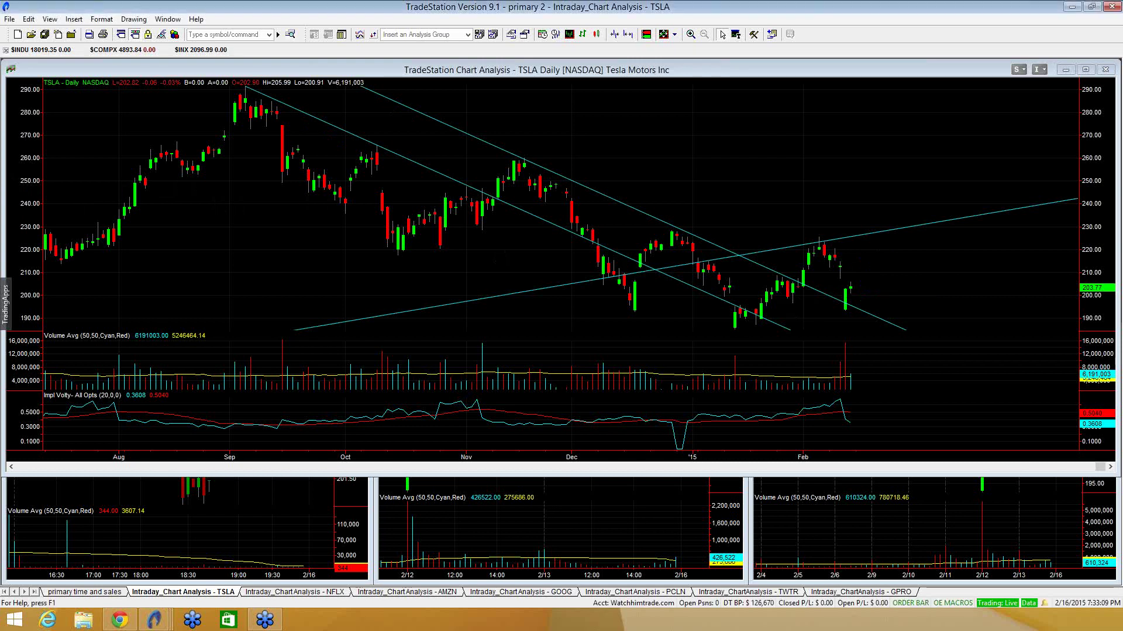
Step: Change the TSLA chart to Weekly bars via Format Symbol and shift the bars left
right_click(669, 124)
left_click(666, 261)
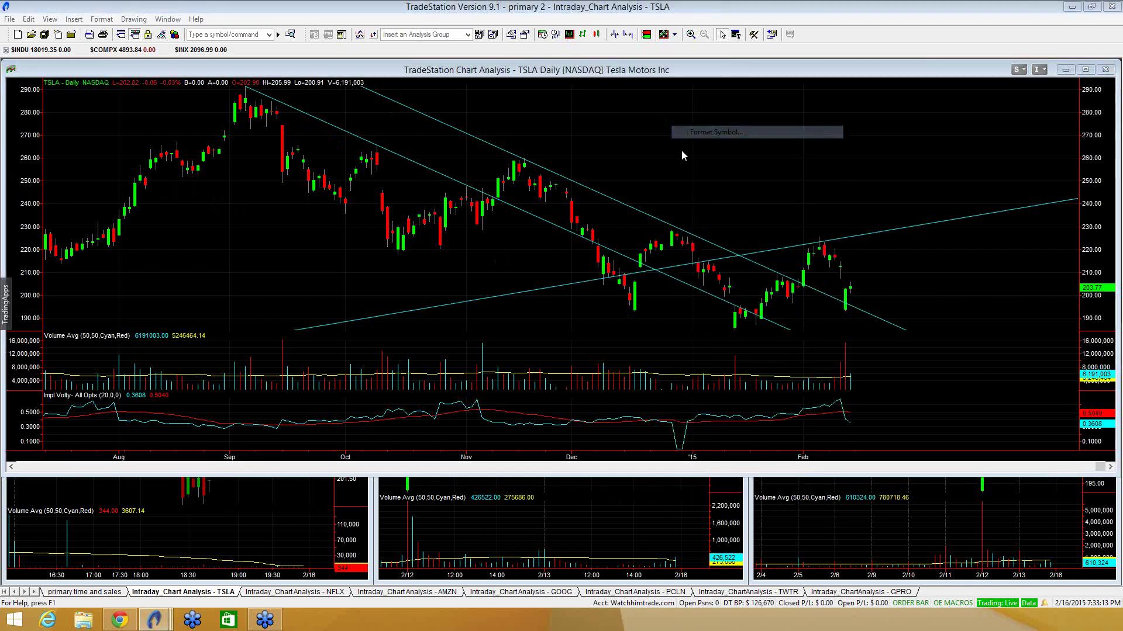
left_click(451, 254)
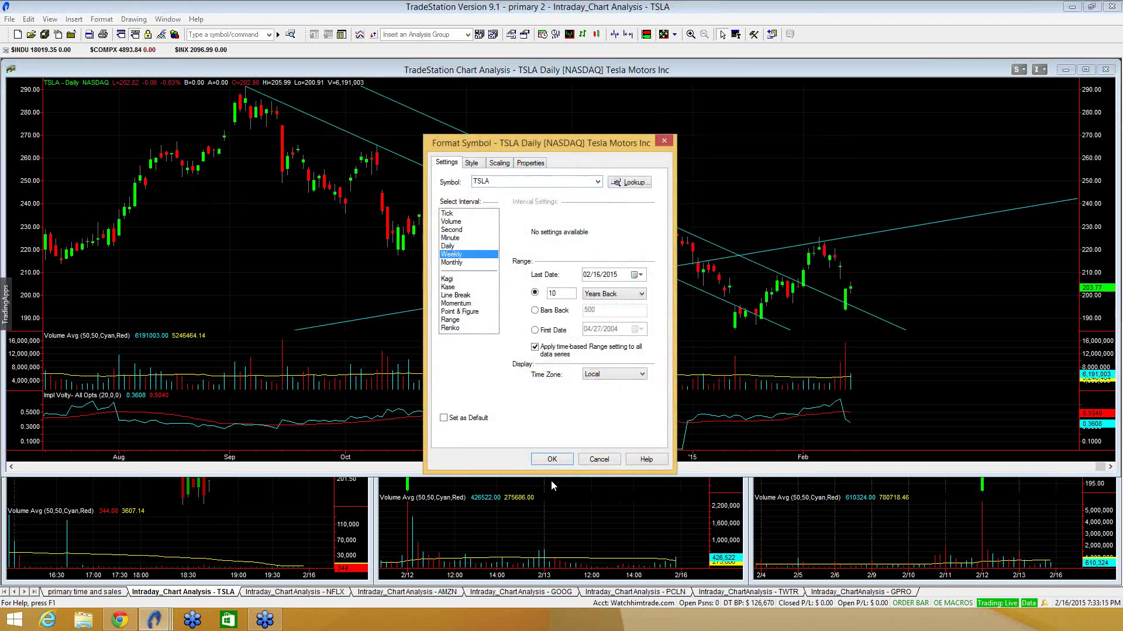
left_click(551, 460)
left_click_drag(896, 149, 633, 150)
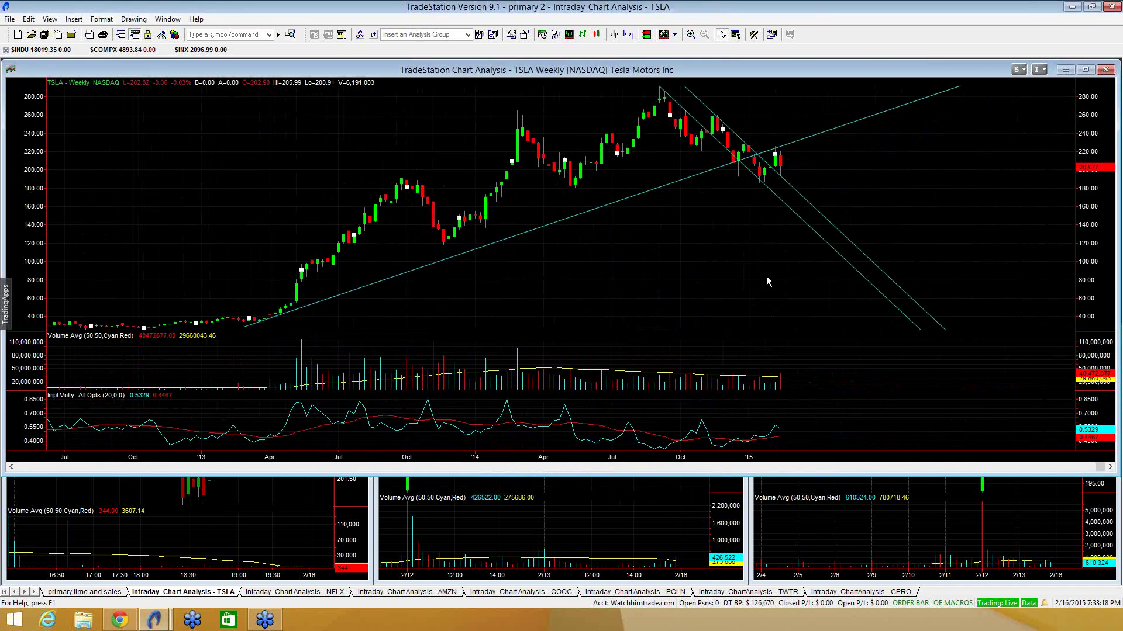
Step: Move the upper and lower descending channel lines to the right
right_click(761, 161)
left_click_drag(762, 161, 878, 161)
left_click_drag(780, 203, 886, 187)
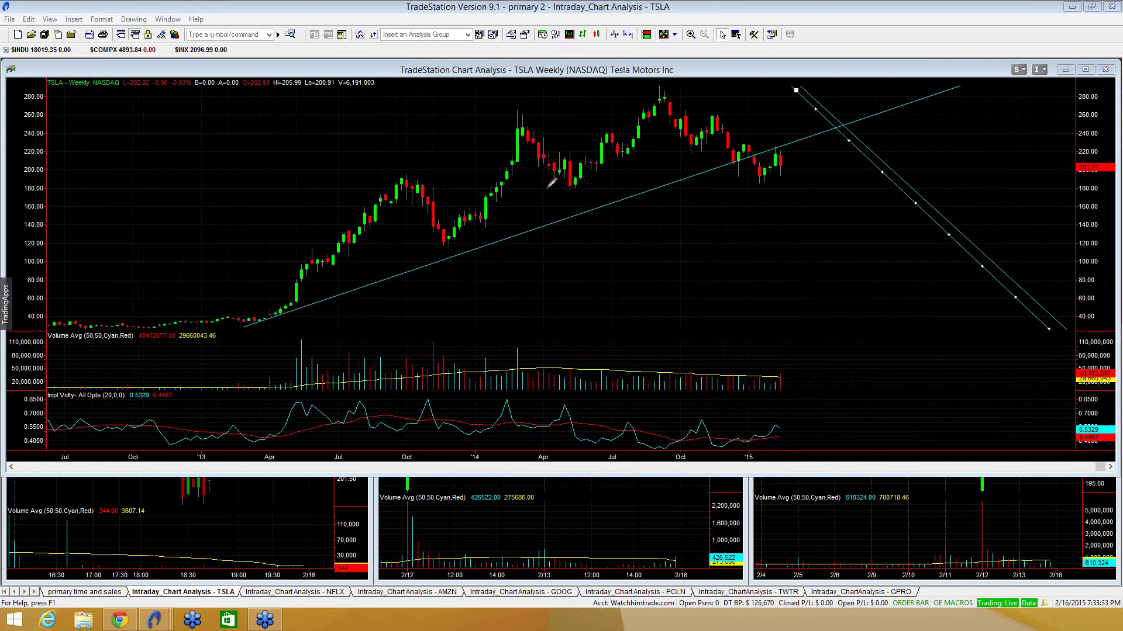
Step: Draw magenta support marks near 200, the April low and recent lows, then delete them
left_click_drag(509, 172, 781, 166)
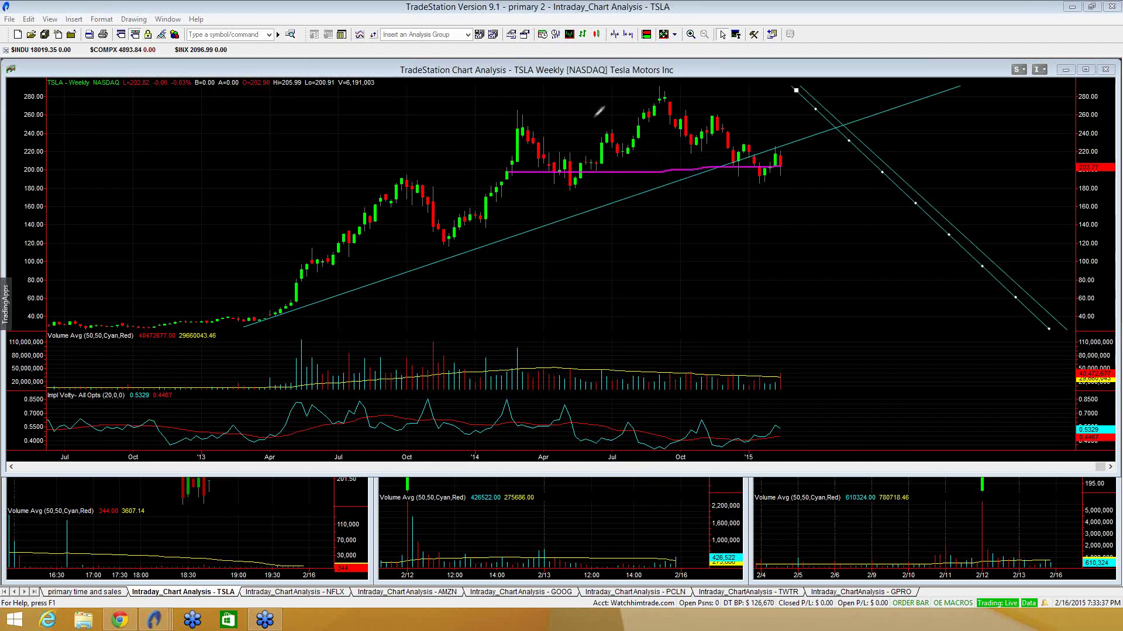
left_click_drag(513, 110, 747, 110)
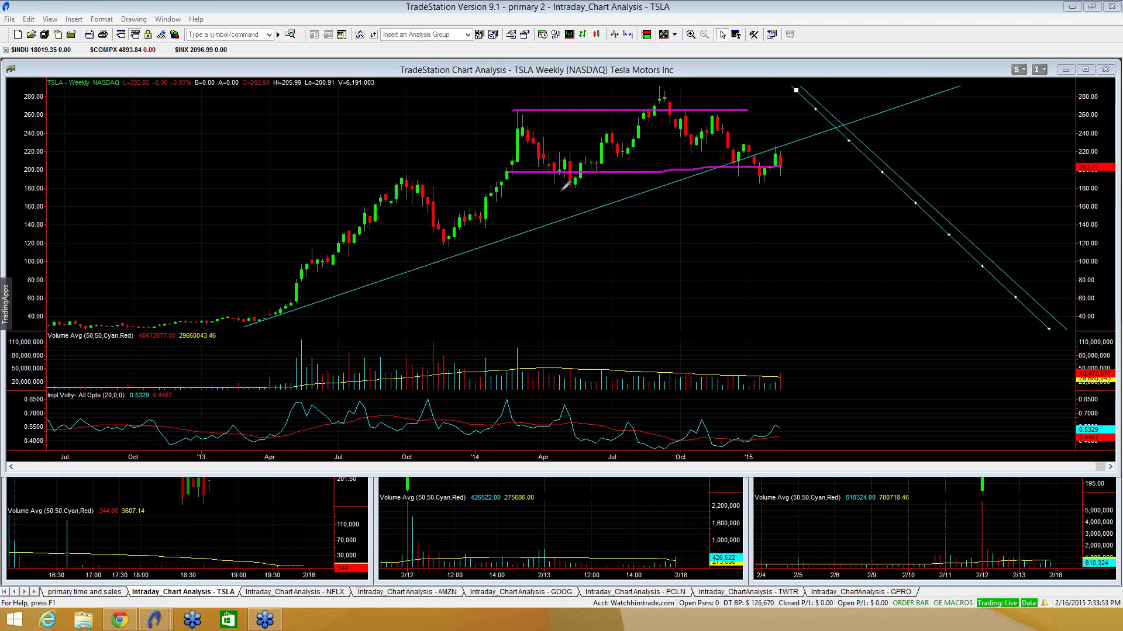
left_click_drag(555, 190, 582, 191)
left_click_drag(733, 177, 741, 177)
left_click_drag(752, 185, 768, 185)
key("Delete")
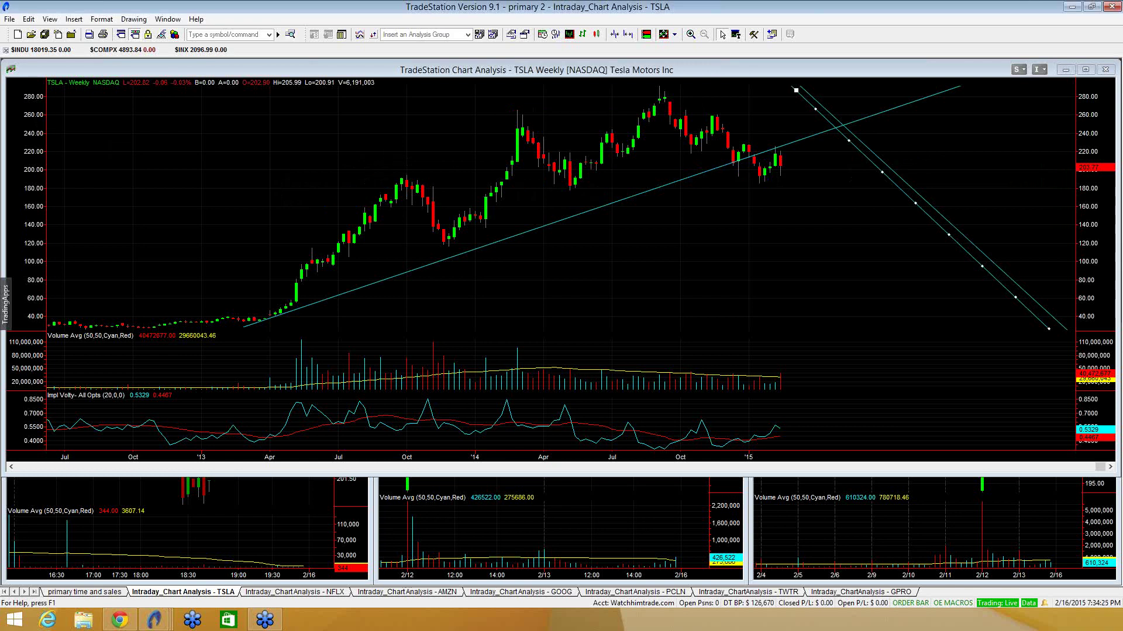
right_click(317, 164)
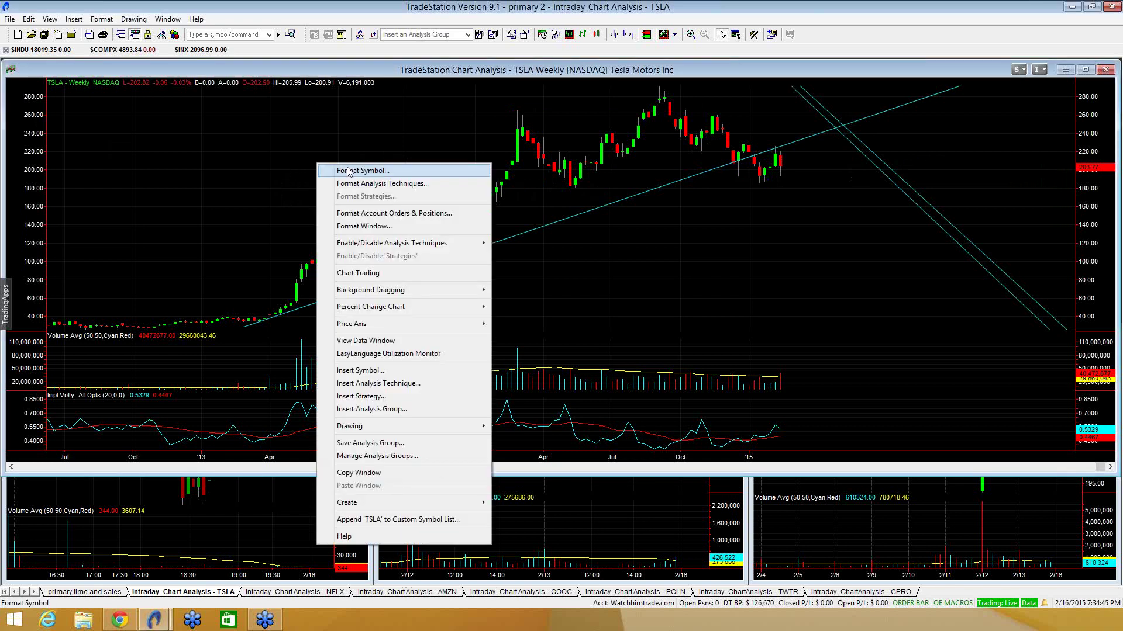
left_click(76, 161)
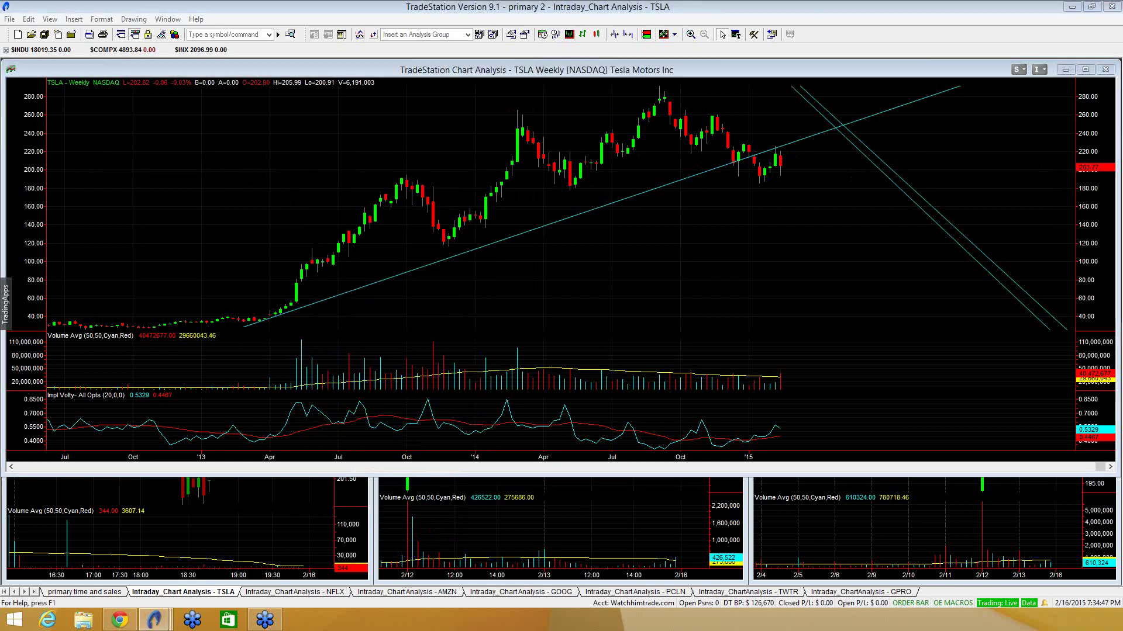
left_click_drag(556, 187, 790, 187)
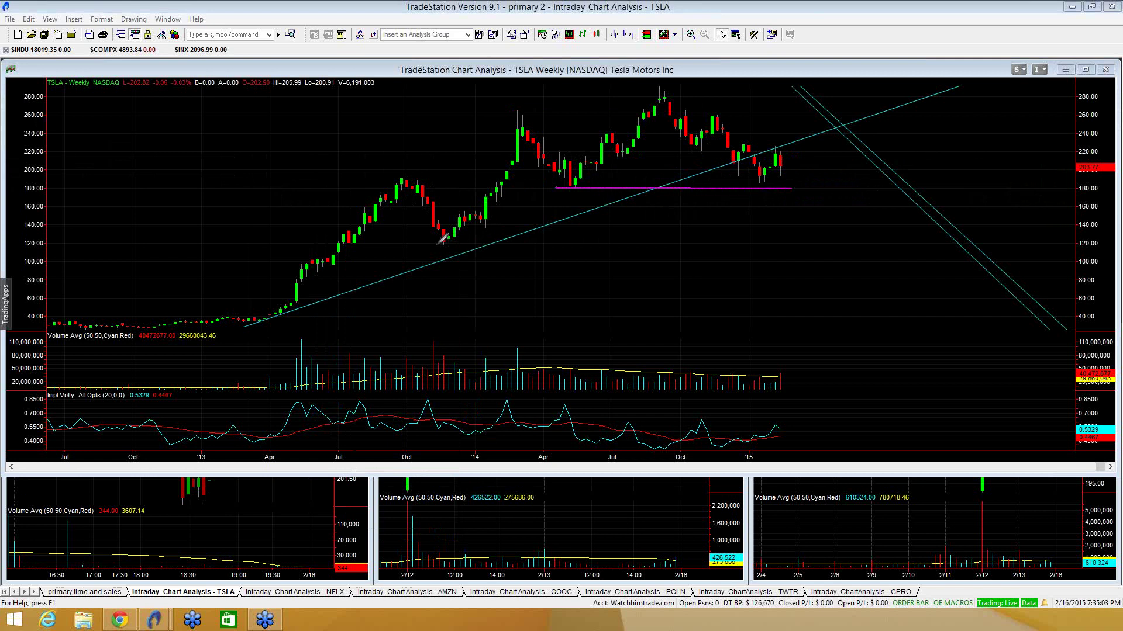
mouse_move(437, 243)
left_mouse_down()
mouse_move(482, 244)
mouse_move(498, 225)
mouse_move(489, 210)
mouse_move(451, 208)
mouse_move(432, 234)
mouse_move(442, 239)
left_mouse_up()
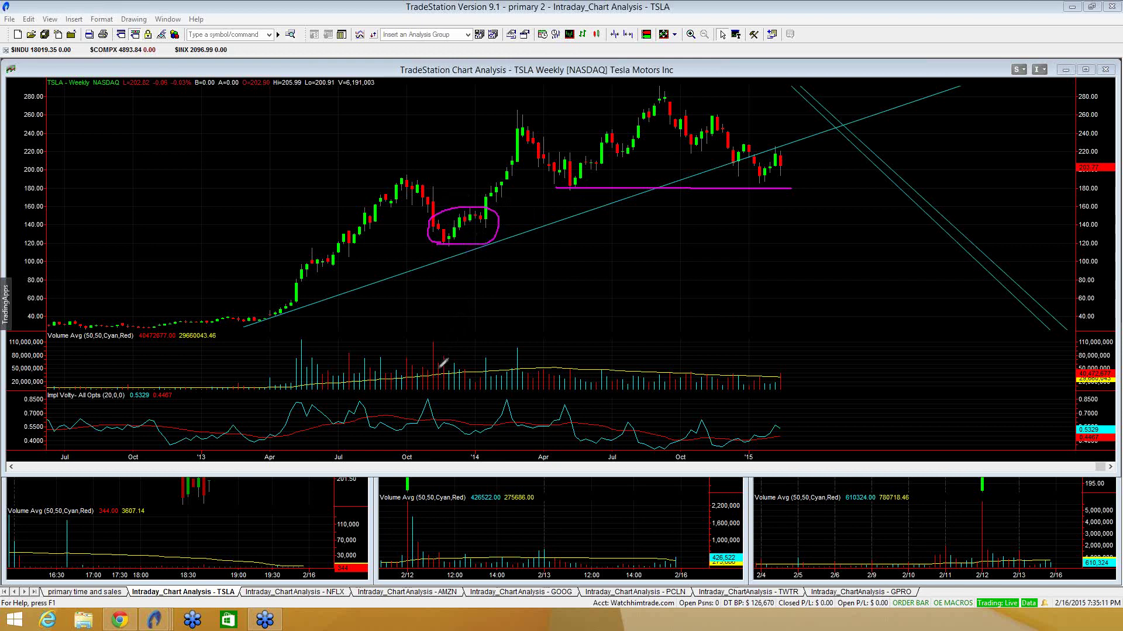
mouse_move(432, 376)
left_mouse_down()
mouse_move(445, 389)
mouse_move(494, 383)
mouse_move(482, 343)
mouse_move(426, 353)
mouse_move(440, 388)
left_mouse_up()
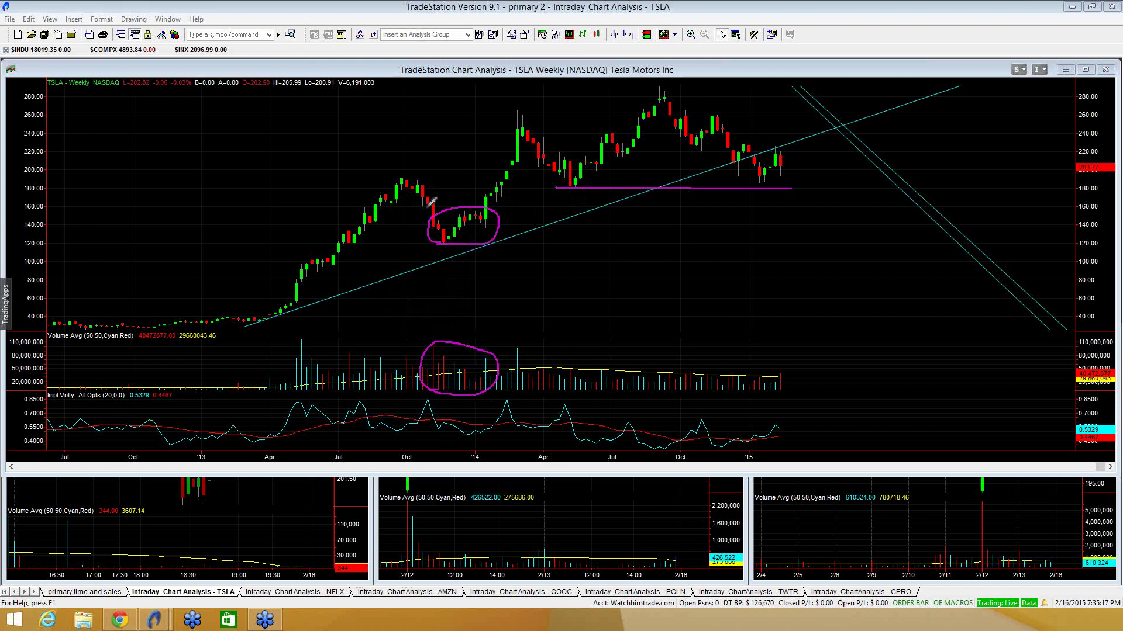
left_click_drag(402, 173, 410, 174)
key("Escape")
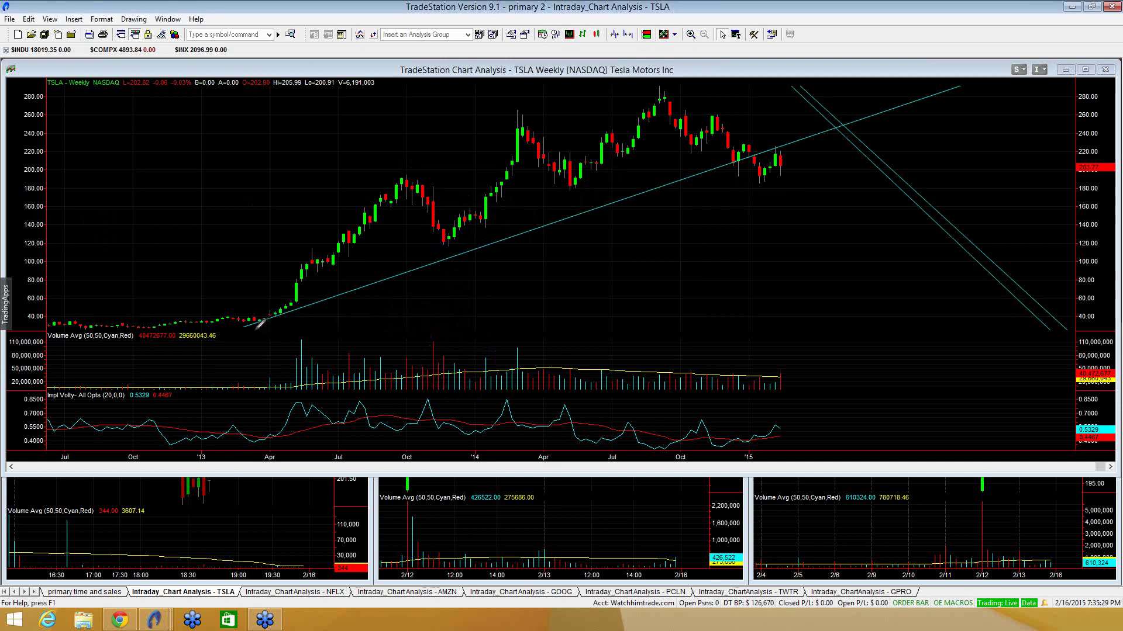
left_click_drag(256, 328, 307, 316)
left_click_drag(728, 168, 755, 156)
mouse_move(778, 141)
left_mouse_down()
mouse_move(791, 147)
mouse_move(770, 146)
left_mouse_up()
key("Escape")
Step: Return the TSLA chart to Daily bars, shift bars left and reposition the descending trendline across Sep–Jan
right_click(481, 161)
left_click(509, 165)
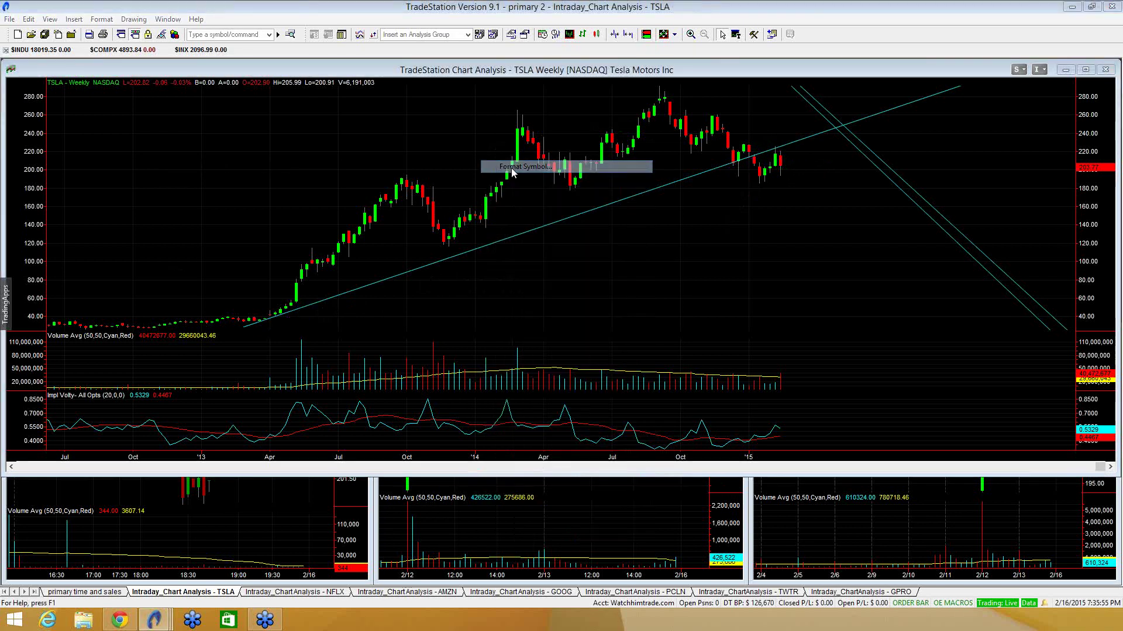
left_click(448, 245)
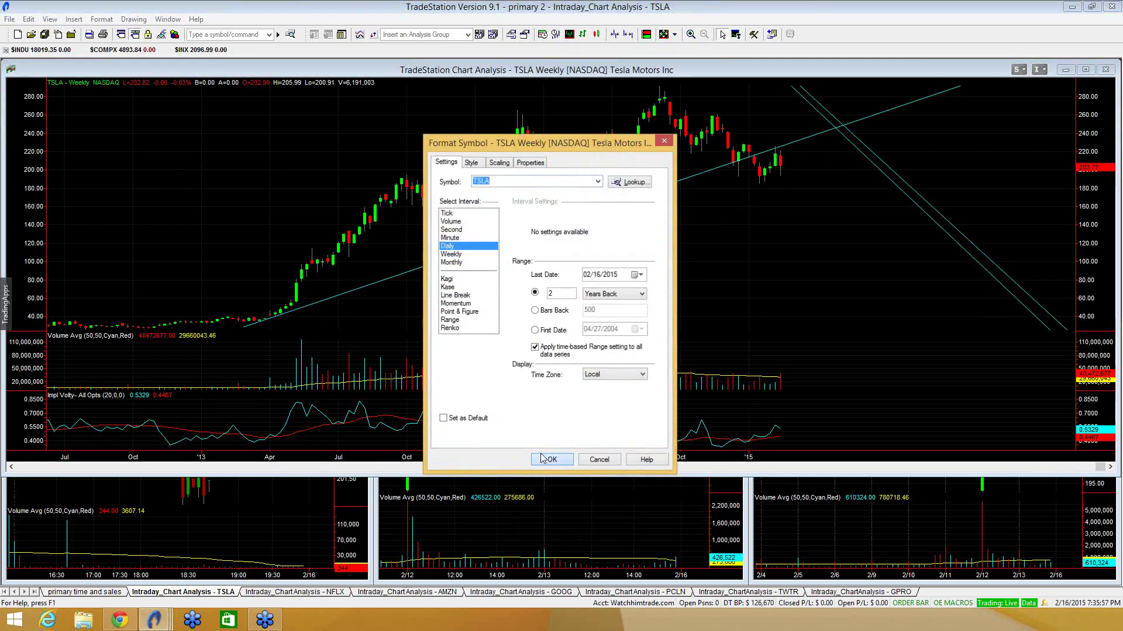
left_click(550, 455)
left_click_drag(991, 293, 781, 295)
left_click_drag(1023, 122, 448, 178)
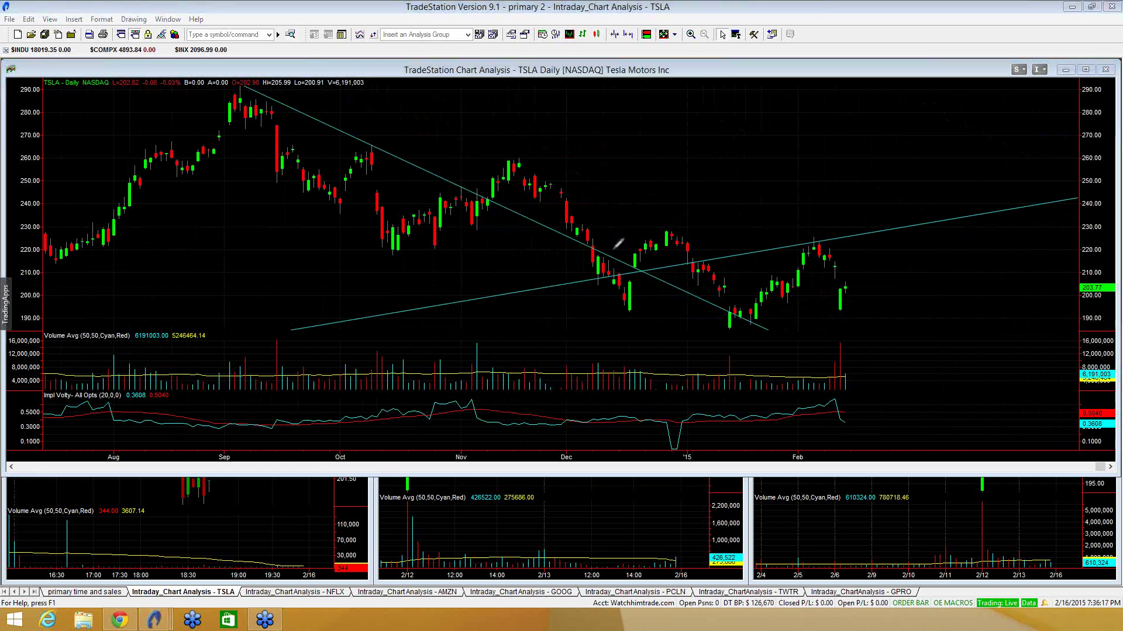
Step: Draw and erase magenta marks on the daily chart, then heighten the three lower charts
left_click_drag(613, 249, 849, 250)
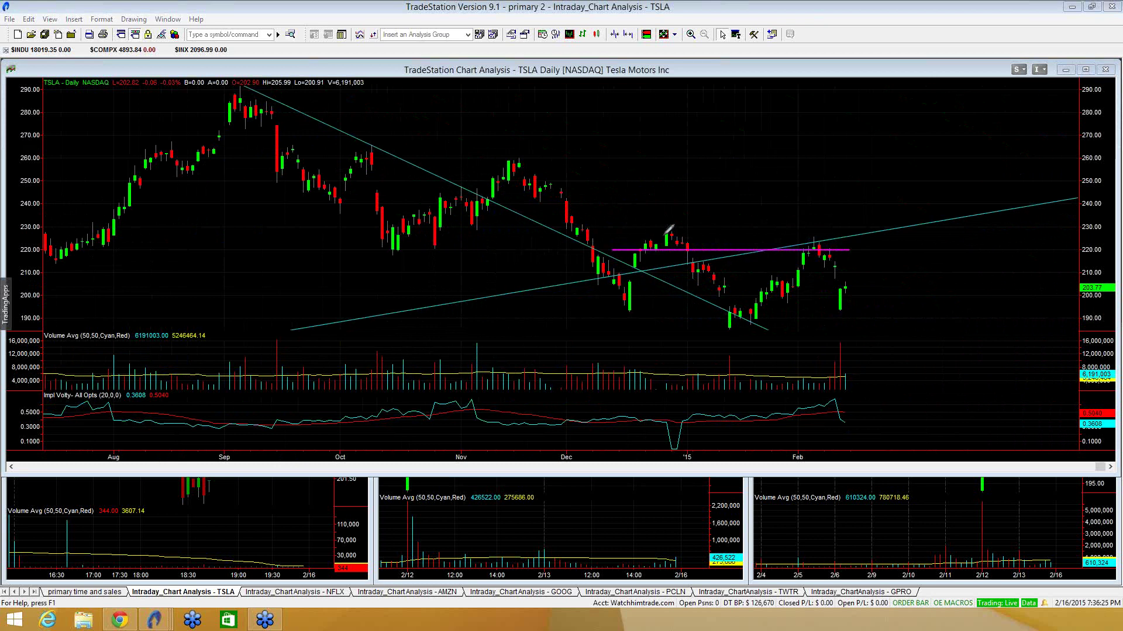
left_click_drag(659, 226, 662, 231)
left_click_drag(821, 227, 824, 232)
left_click_drag(283, 158, 546, 157)
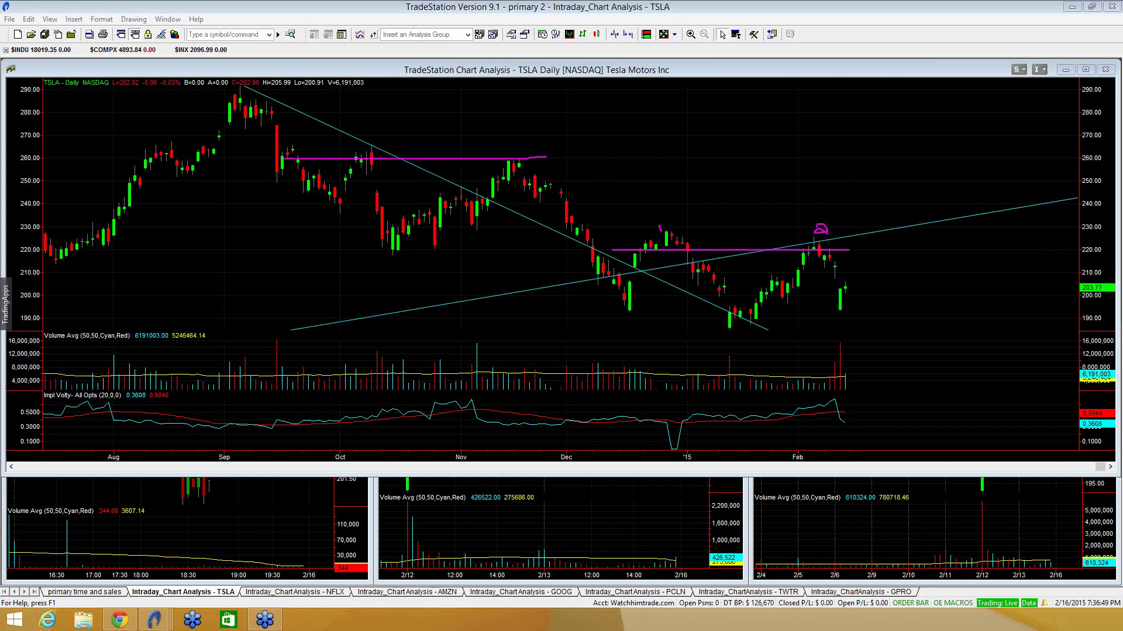
key("Escape")
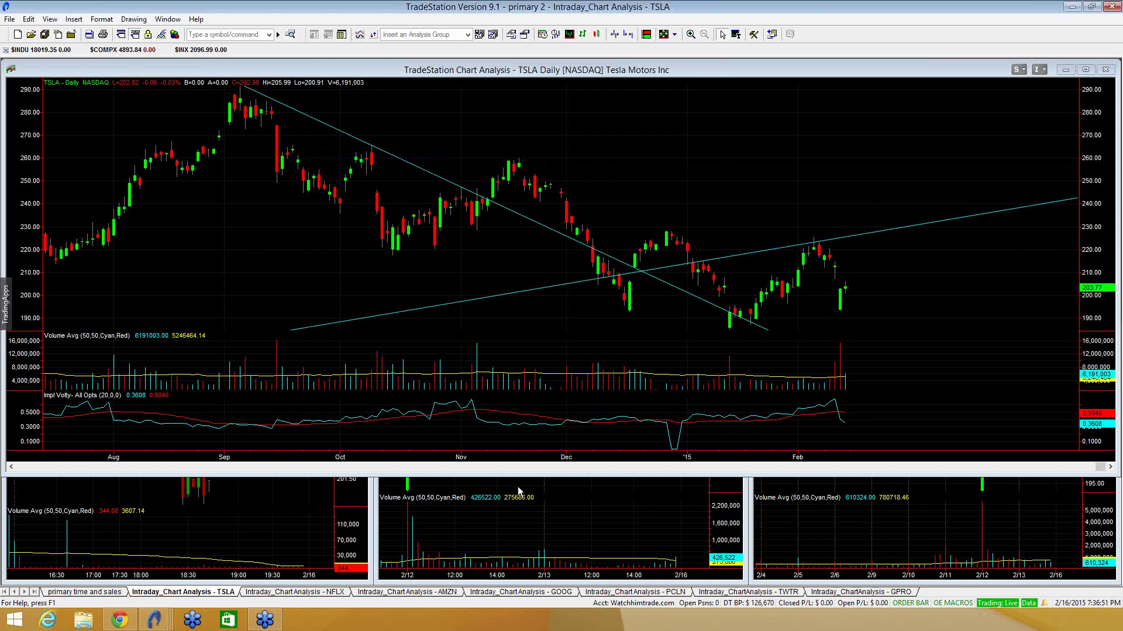
left_click_drag(518, 474, 501, 318)
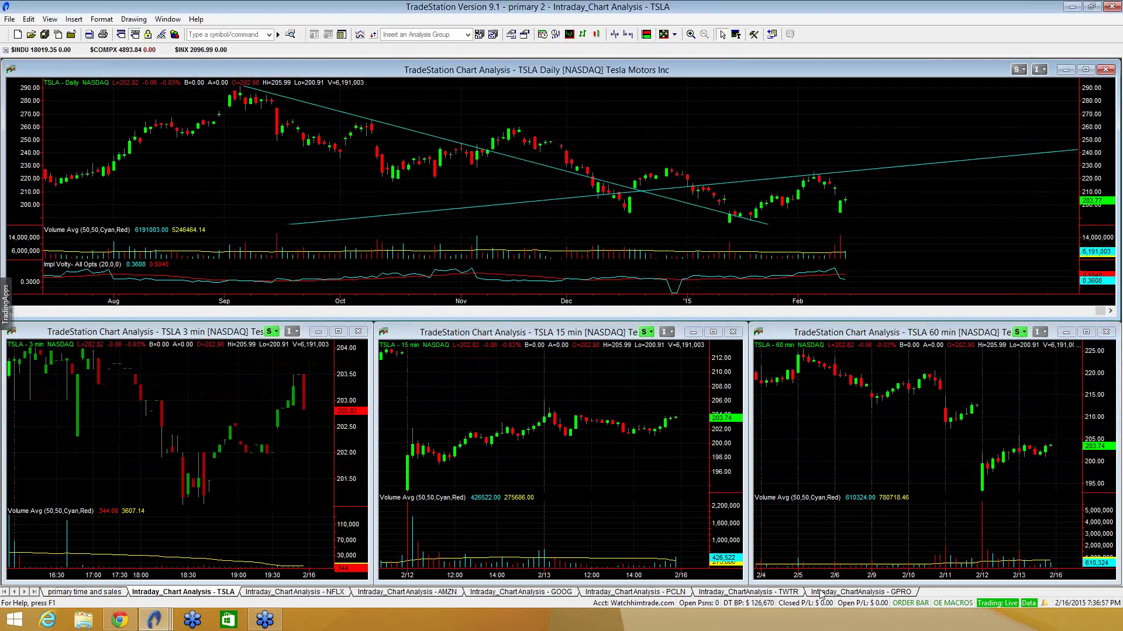
Step: Go to the NFLX sheet, enlarge and pan the daily chart, then stretch the 3-minute chart over it
left_click(324, 593)
left_click_drag(608, 319, 608, 488)
left_click_drag(527, 157, 428, 161)
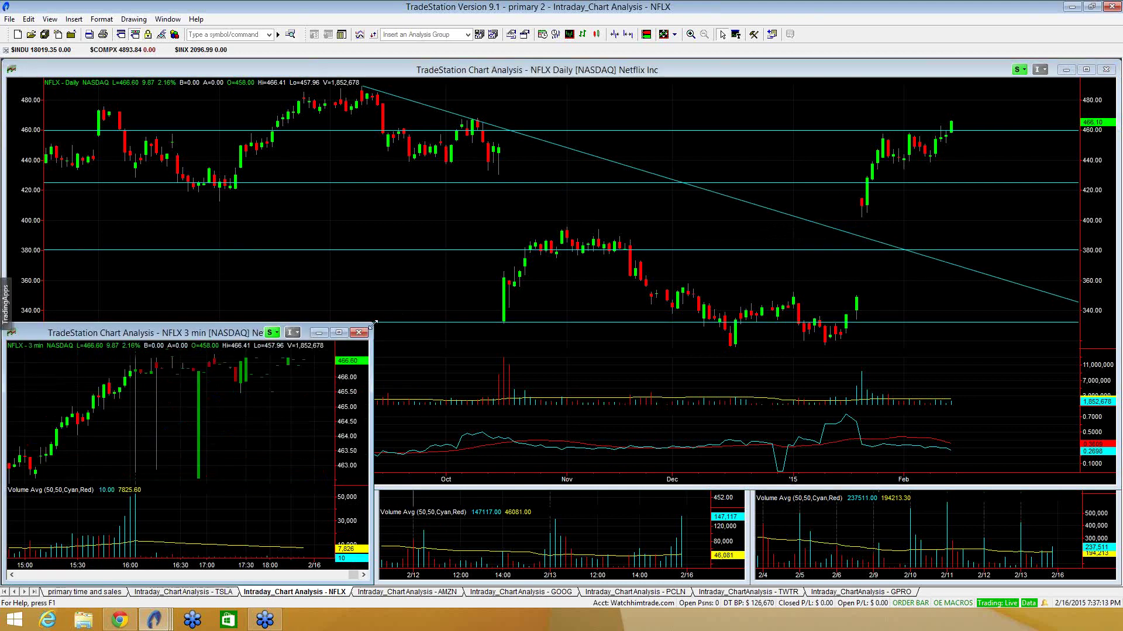
left_click_drag(376, 331, 899, 138)
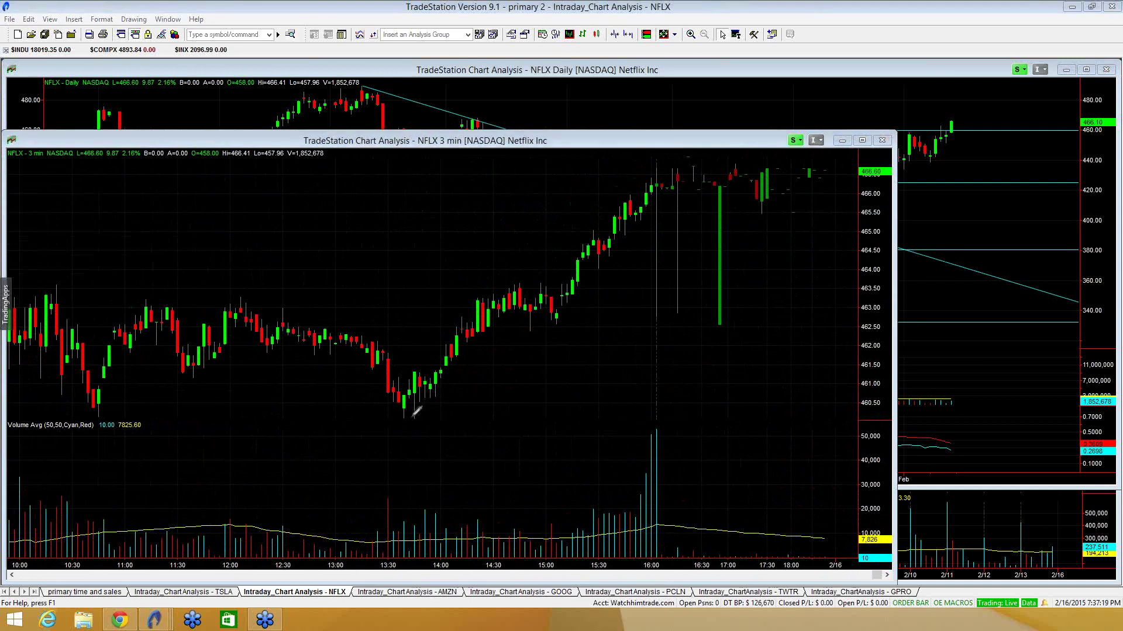
Step: Draw and erase an arrow along the afternoon rally, then shrink the 3-minute chart back
mouse_move(403, 417)
left_mouse_down()
mouse_move(556, 325)
mouse_move(672, 218)
mouse_move(660, 221)
mouse_move(672, 217)
mouse_move(671, 240)
left_mouse_up()
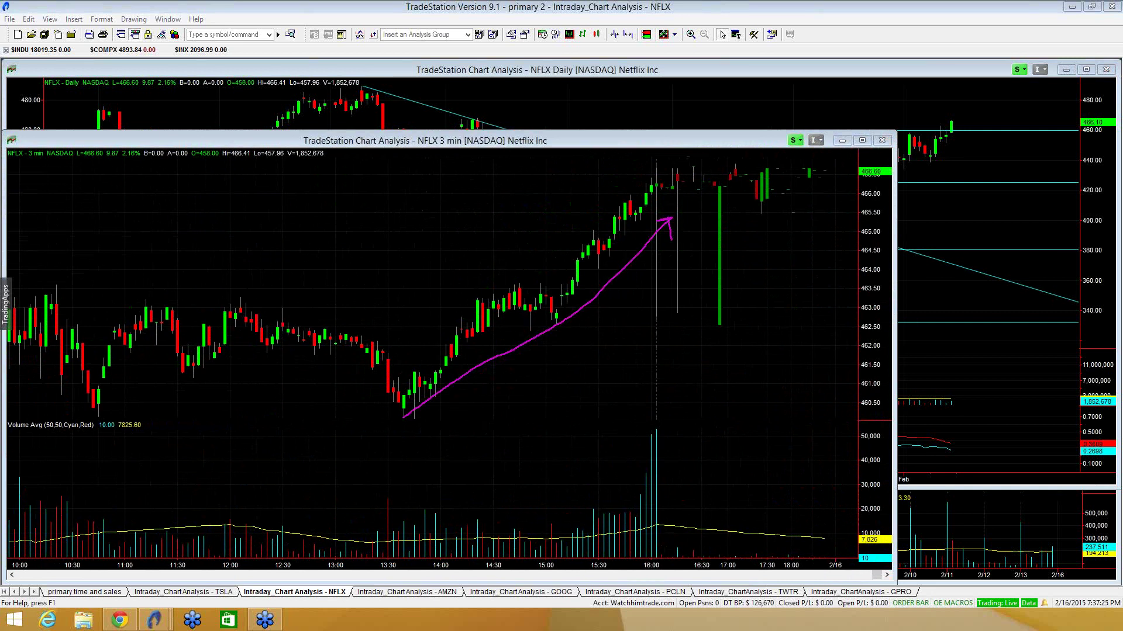
key("Escape")
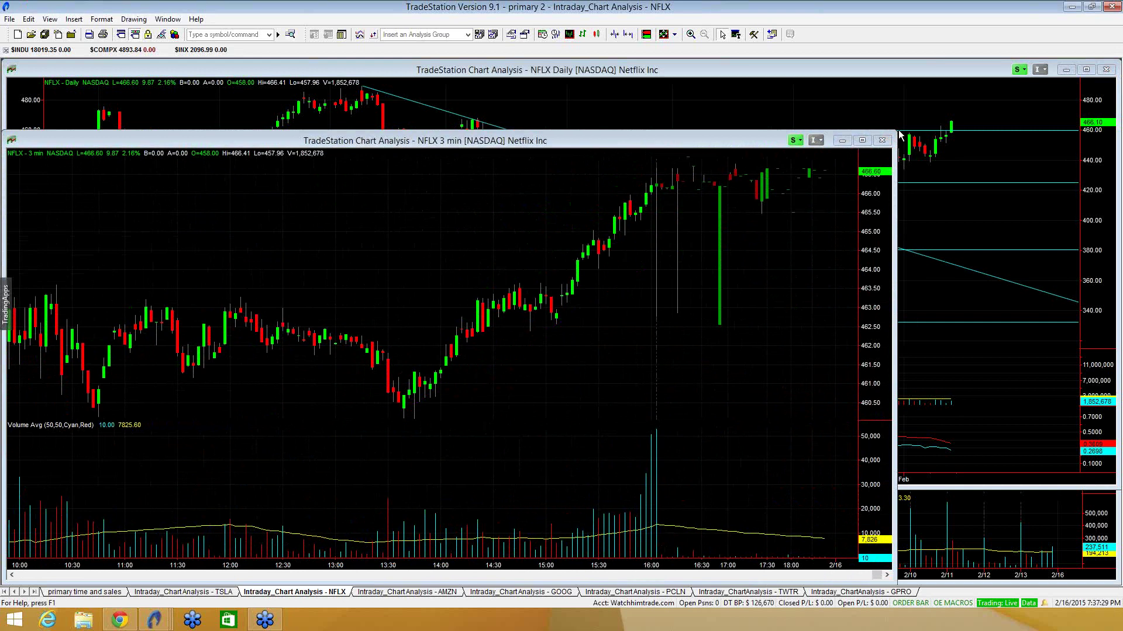
left_click_drag(895, 133, 373, 333)
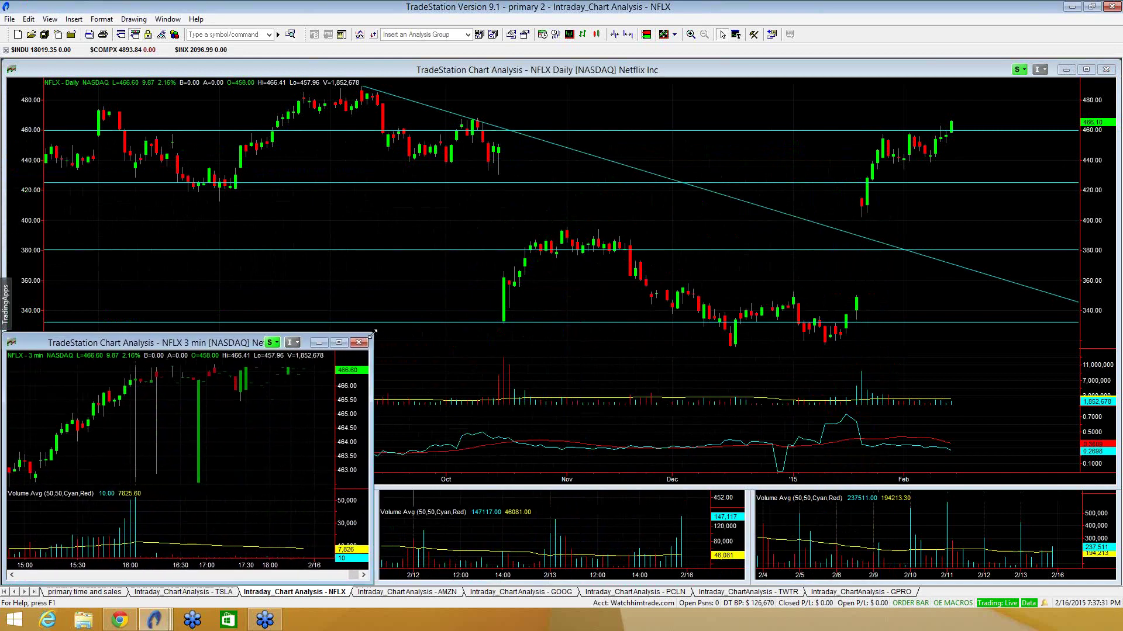
Step: Bring the NFLX daily chart forward and open its Format Symbol settings
left_click(455, 428)
right_click(445, 348)
left_click(523, 234)
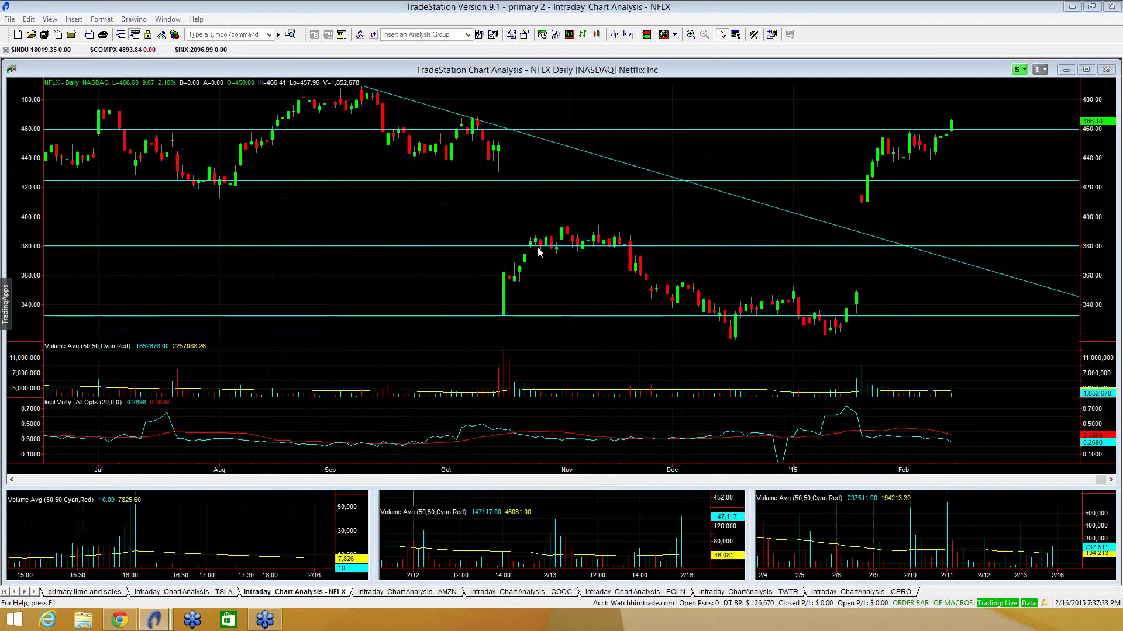
Step: Apply the Weekly interval to NFLX and mark the July 2011 peak and another price level
left_click(451, 254)
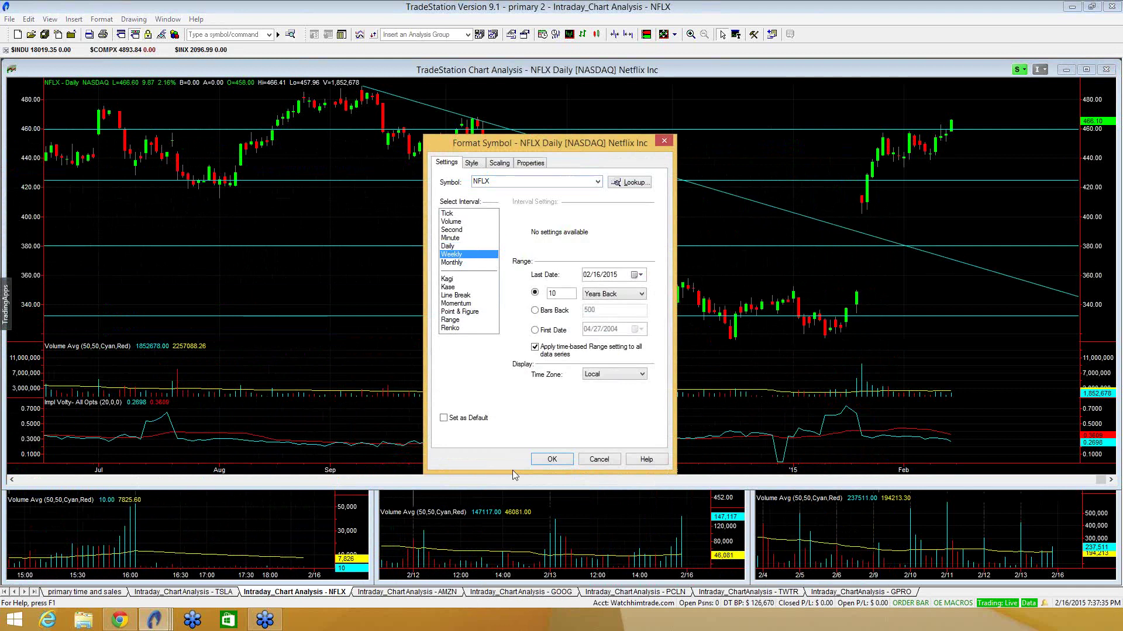
left_click(552, 459)
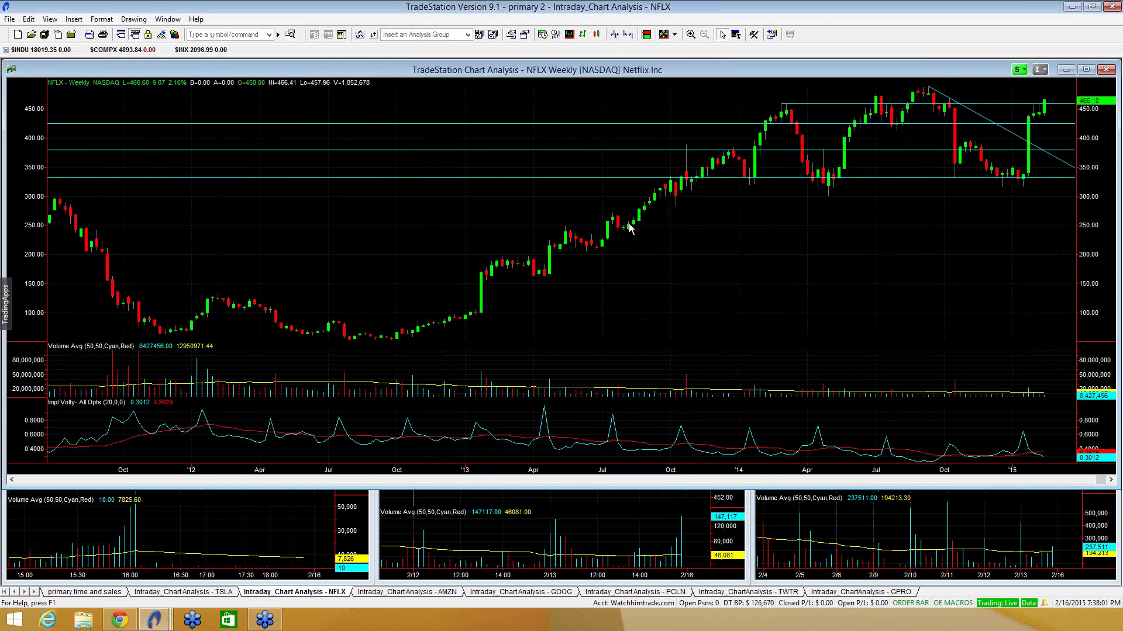
left_click_drag(627, 232, 853, 249)
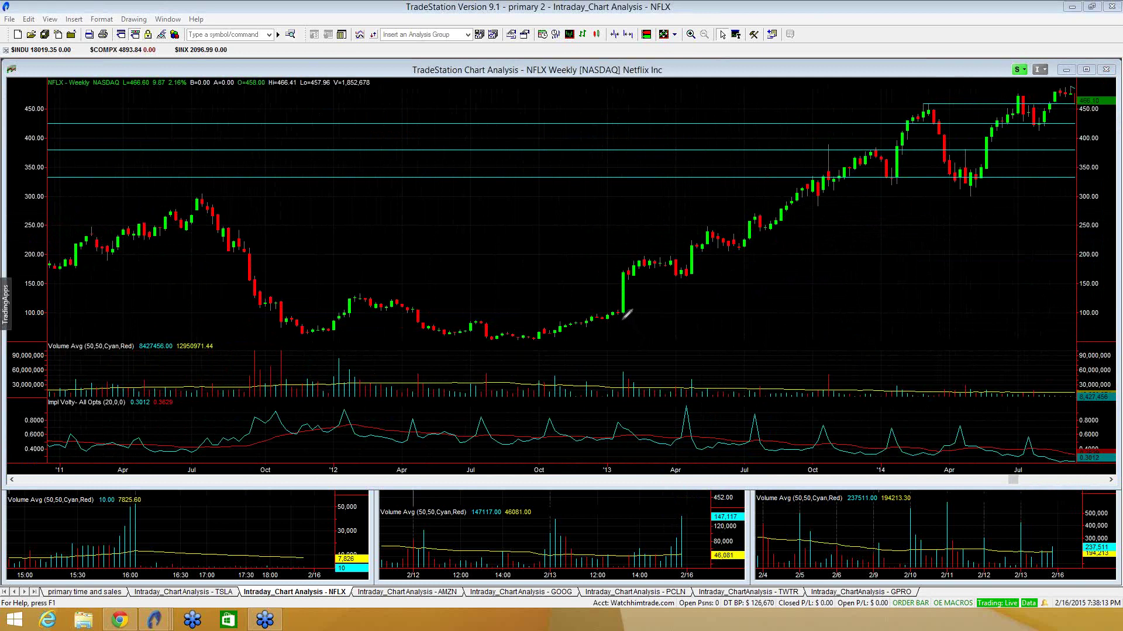
left_click(193, 192)
left_click_drag(780, 202, 792, 202)
Step: Pan the weekly NFLX chart across the years, settling on late 2011 to early 2015
left_click_drag(631, 263, 337, 262)
left_click_drag(840, 167, 756, 320)
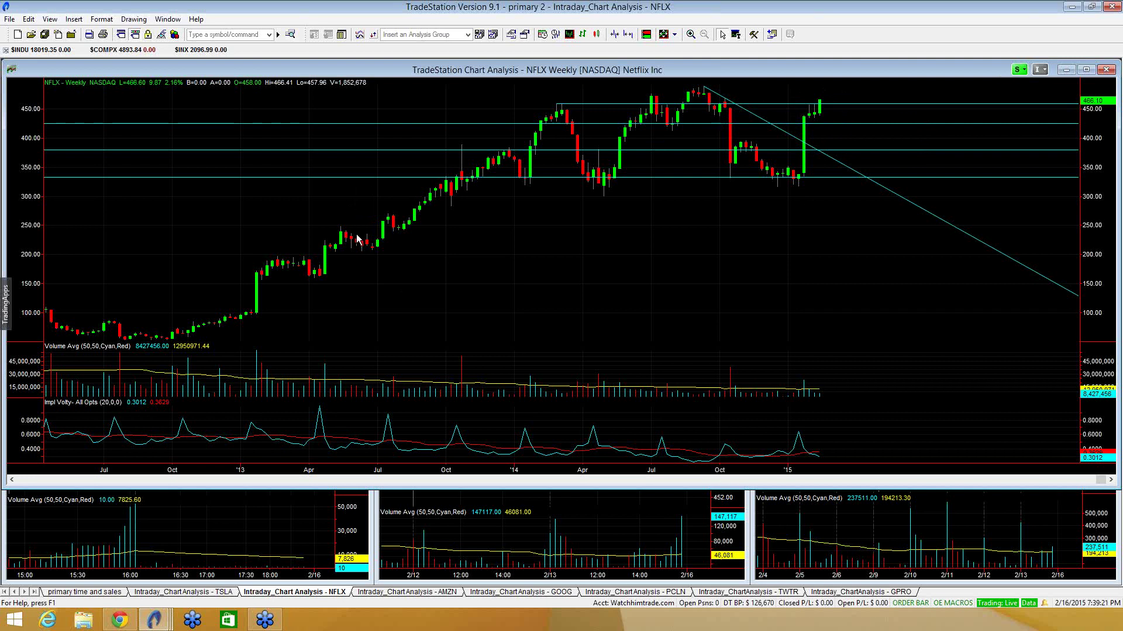
left_click_drag(357, 238, 804, 230)
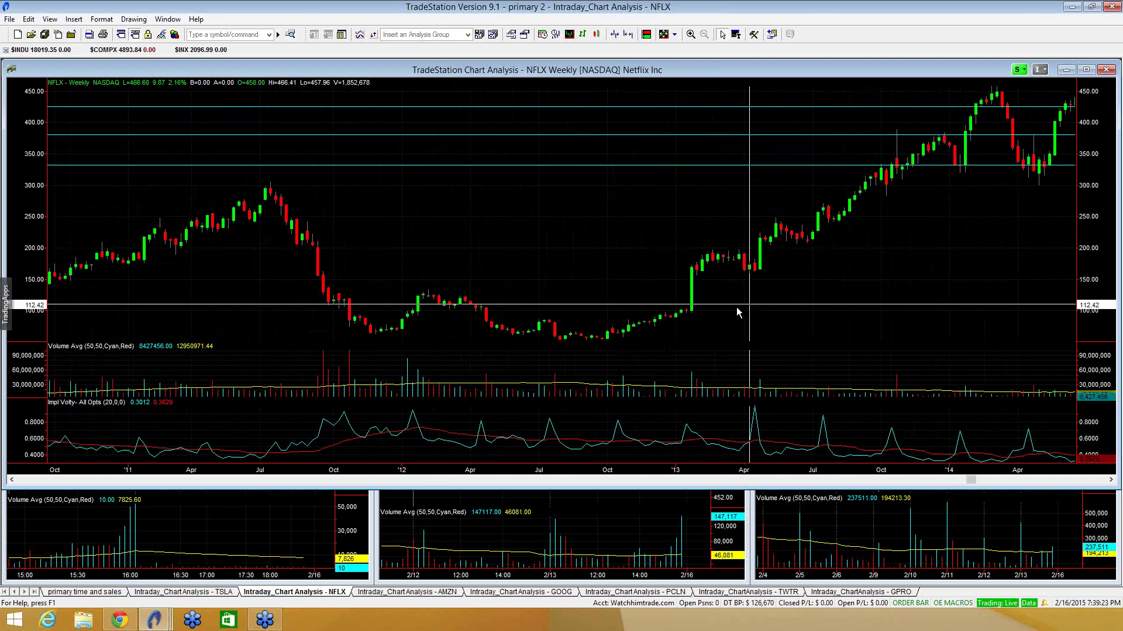
mouse_move(716, 319)
mouse_move(844, 270)
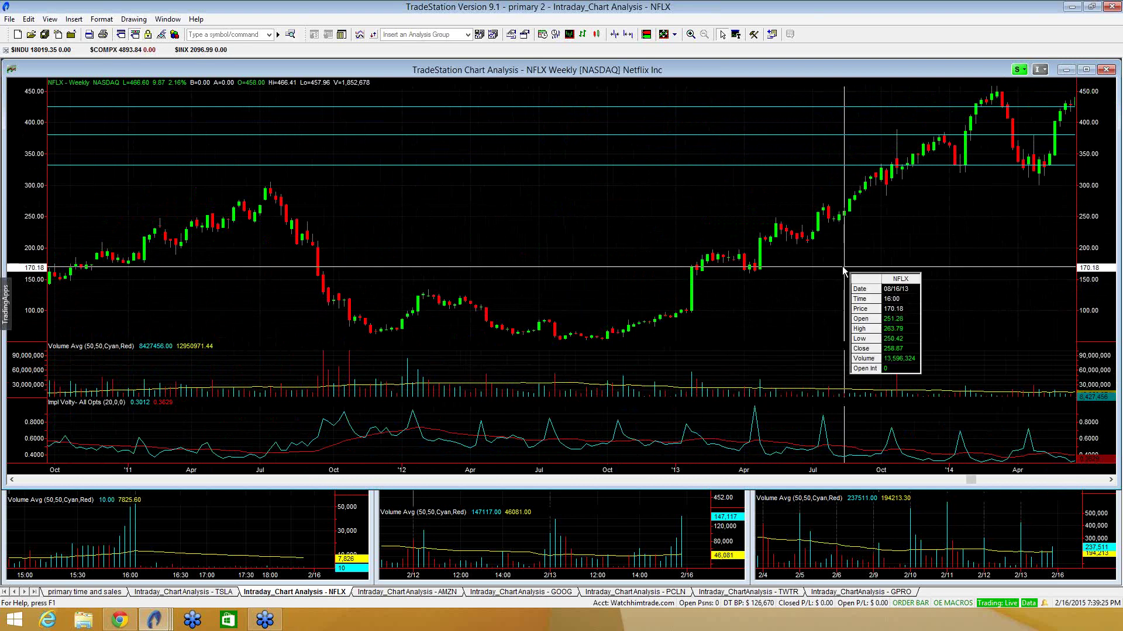
left_click_drag(833, 234, 489, 220)
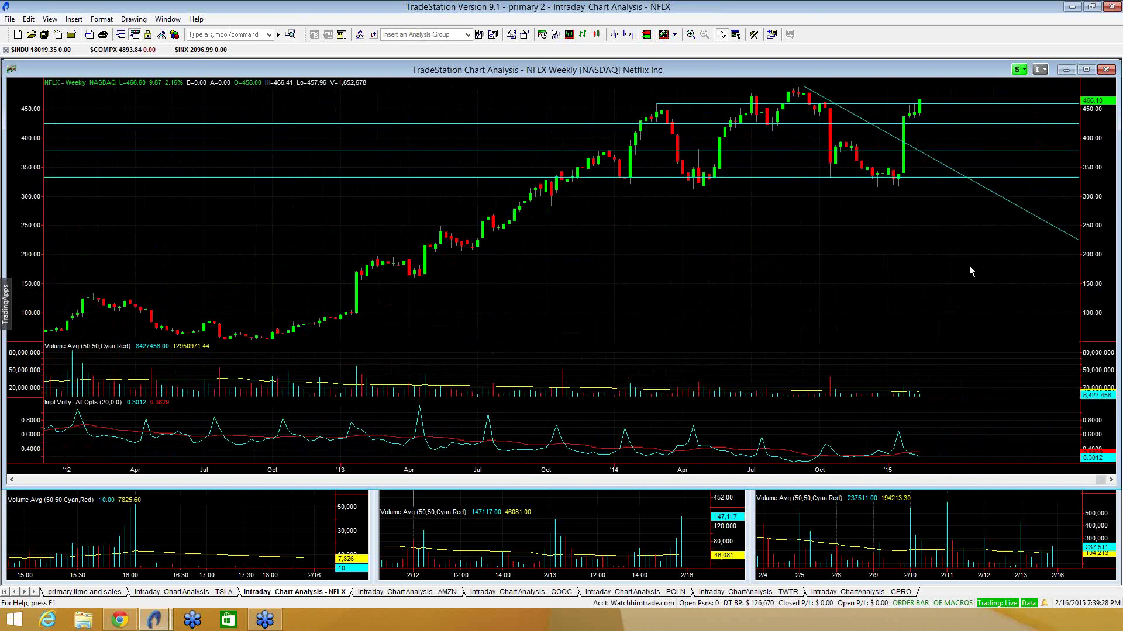
Step: Reopen Format Symbol on the weekly chart and choose the Daily interval
right_click(672, 229)
left_click(605, 257)
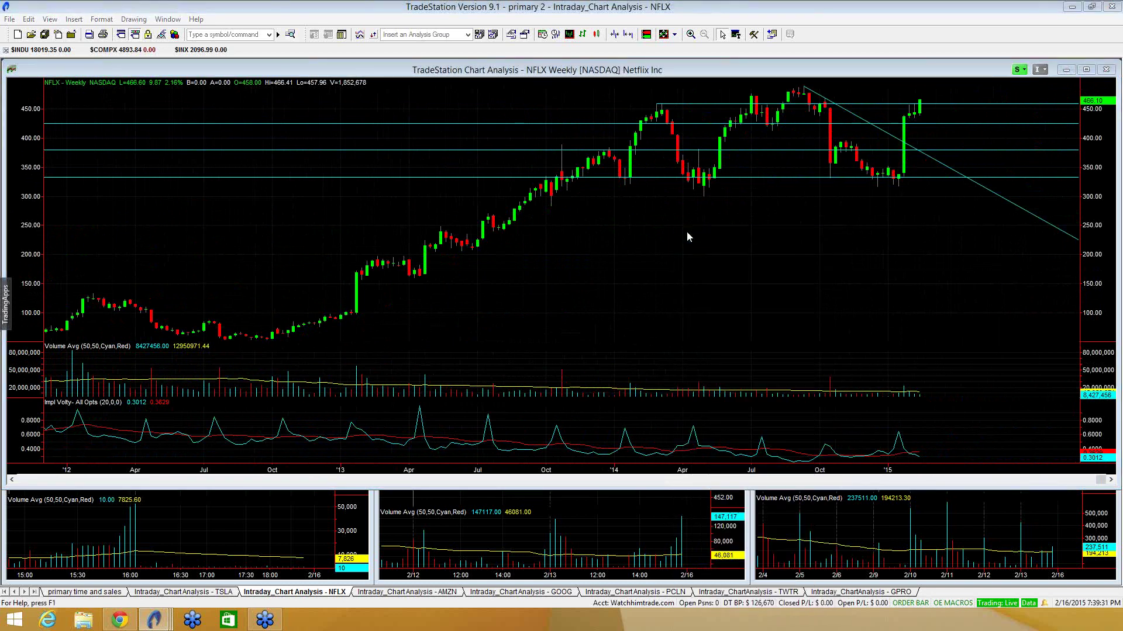
left_click(460, 244)
left_click(553, 454)
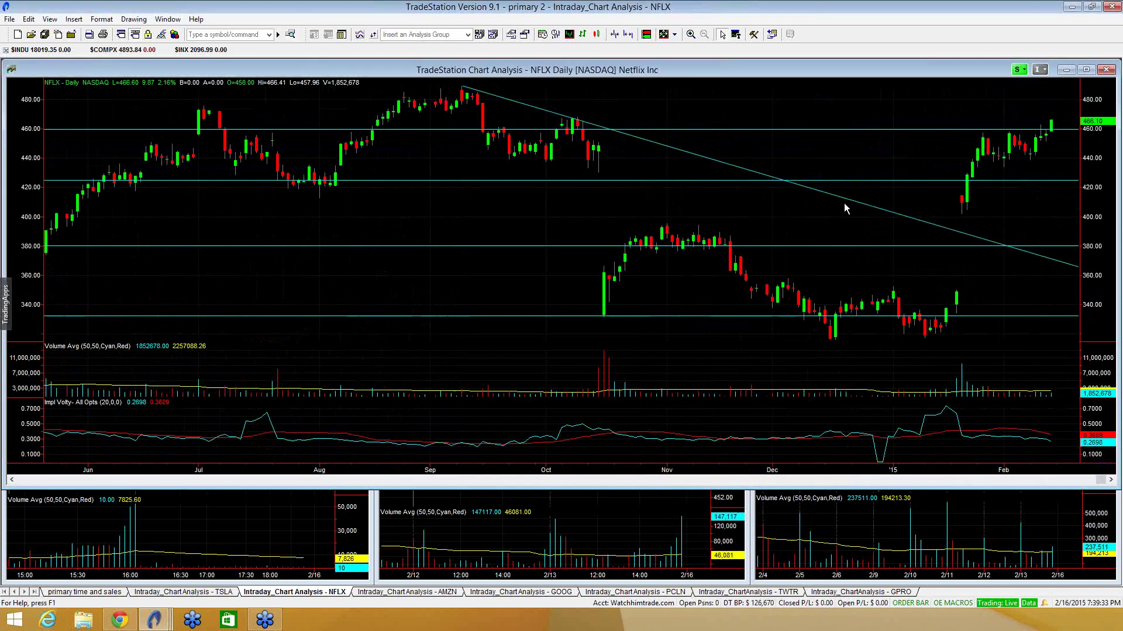
left_click_drag(1015, 143, 858, 148)
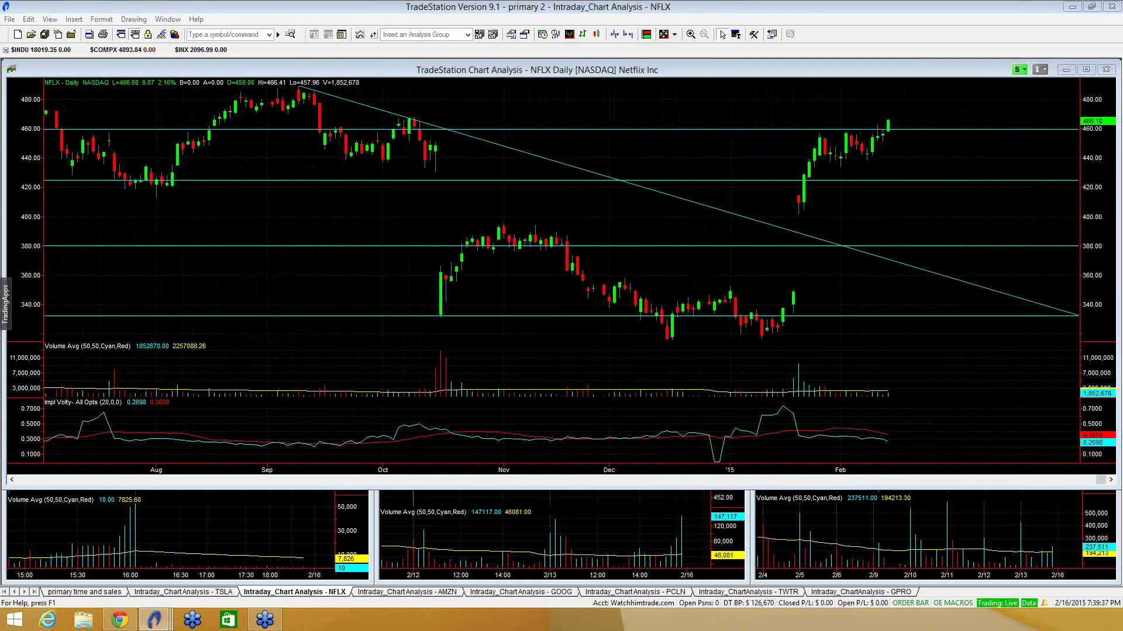
left_click_drag(813, 164, 868, 164)
left_click_drag(813, 129, 886, 130)
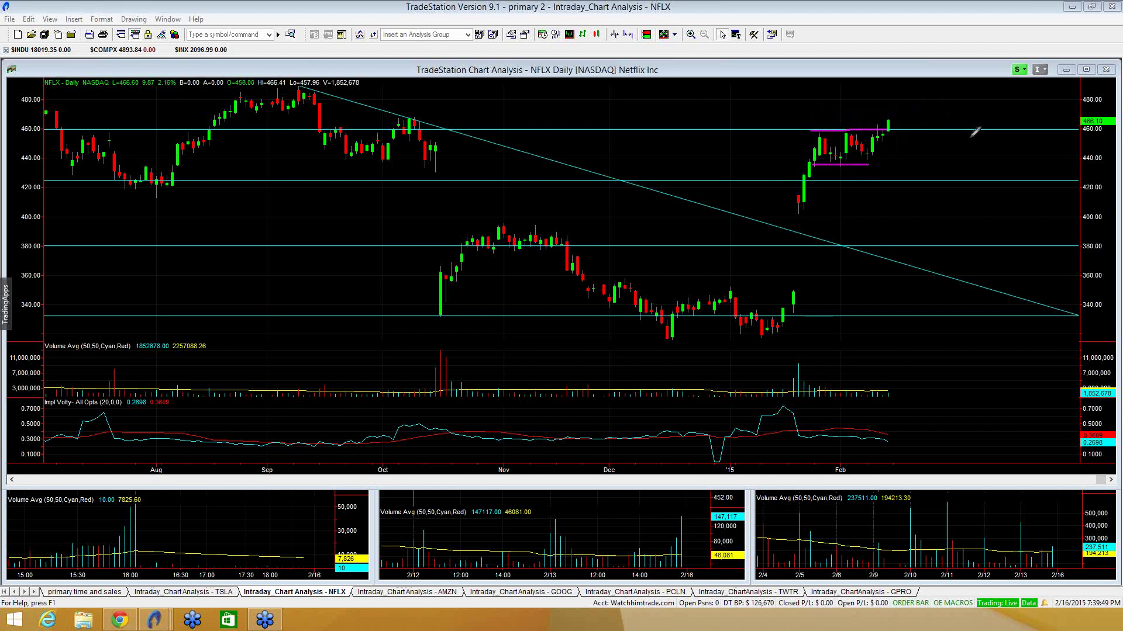
left_click_drag(883, 125, 906, 128)
left_click_drag(875, 143, 927, 143)
key("Delete")
mouse_move(817, 162)
left_mouse_down()
mouse_move(890, 169)
mouse_move(845, 146)
mouse_move(808, 155)
mouse_move(822, 166)
left_mouse_up()
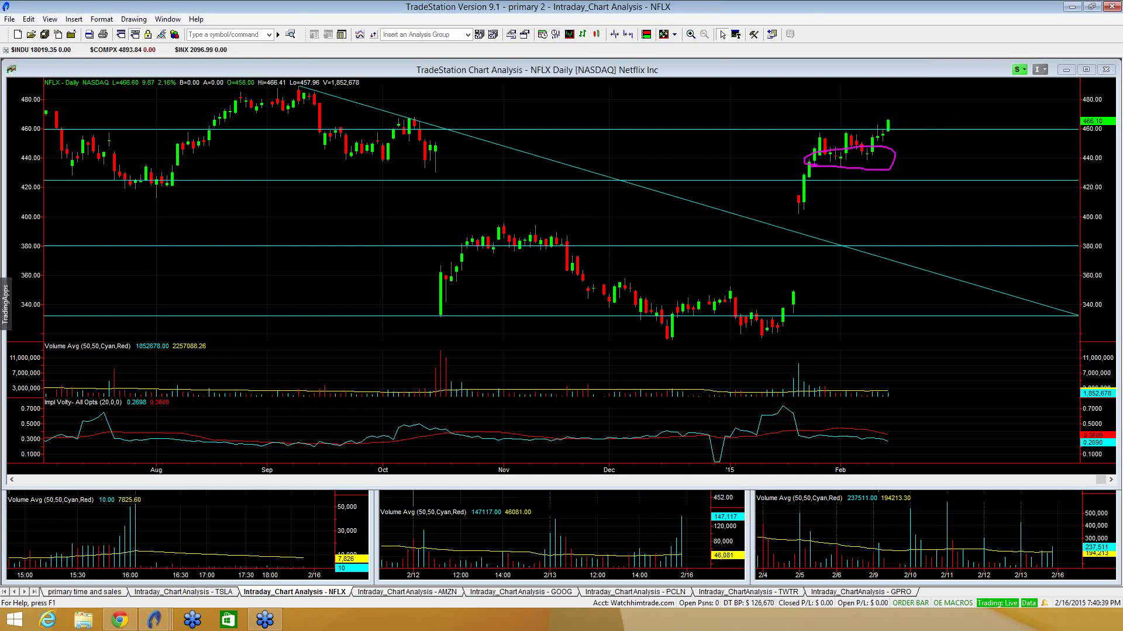
key("Escape")
scroll(860, 151, "right", 6)
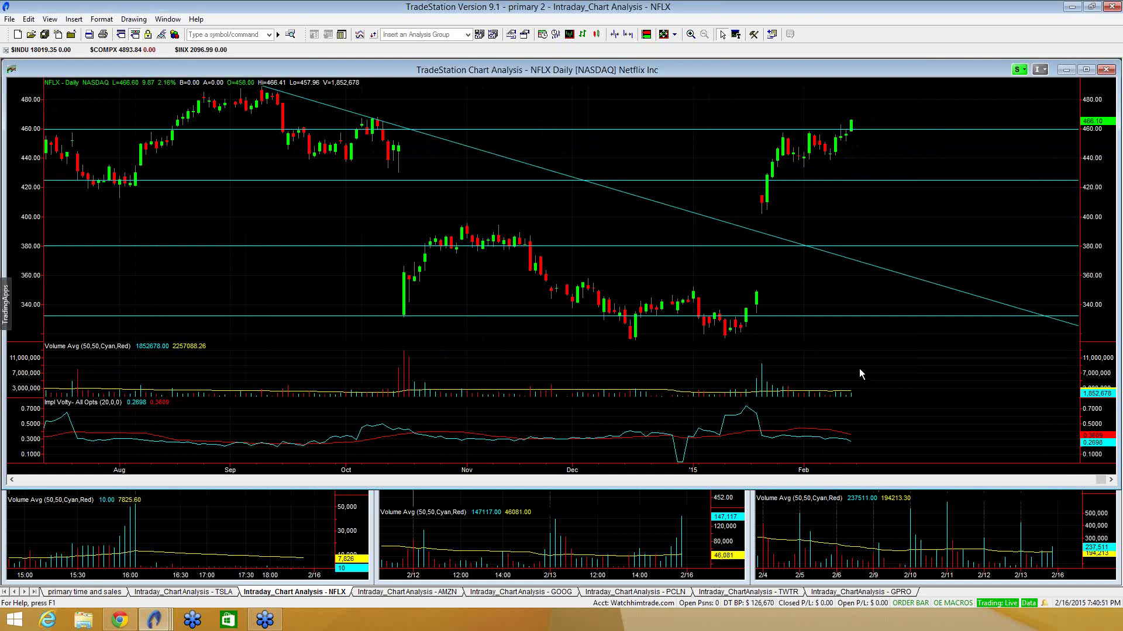
Step: Inspect prices of recent and earlier NFLX bars using the crosshair data readout
left_click(829, 201)
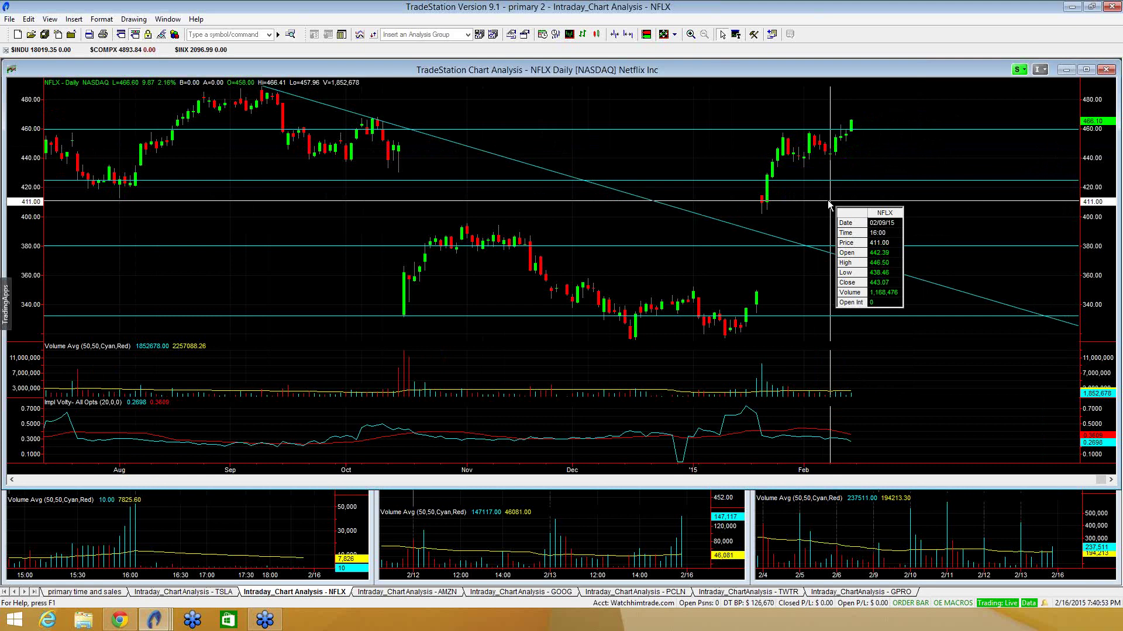
left_click_drag(828, 201, 851, 201)
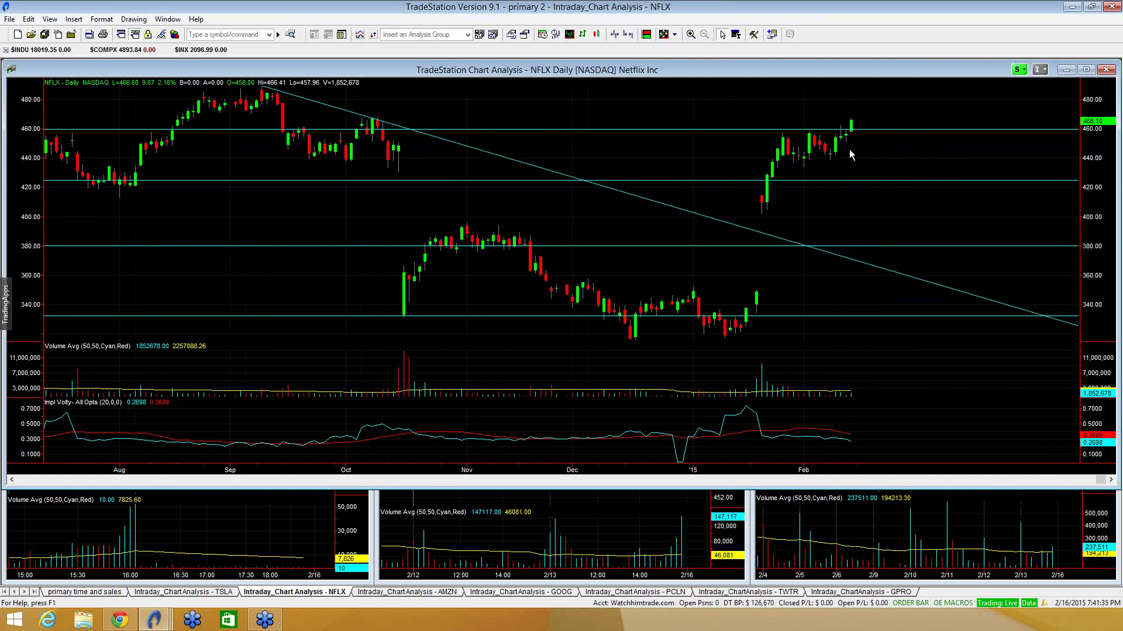
key("ctrl+r")
left_click(262, 160)
Step: Turn off the crosshair, shrink the daily chart and make the 3-minute NFLX chart slightly taller
key("ctrl+r")
left_click_drag(605, 490, 563, 319)
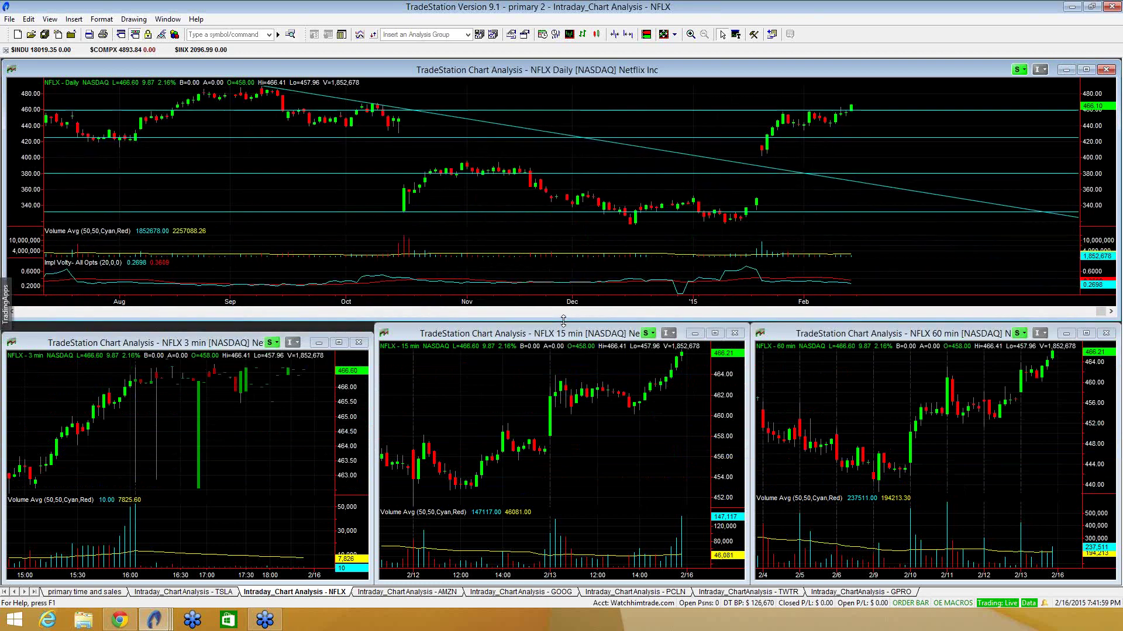
left_click_drag(372, 334, 372, 324)
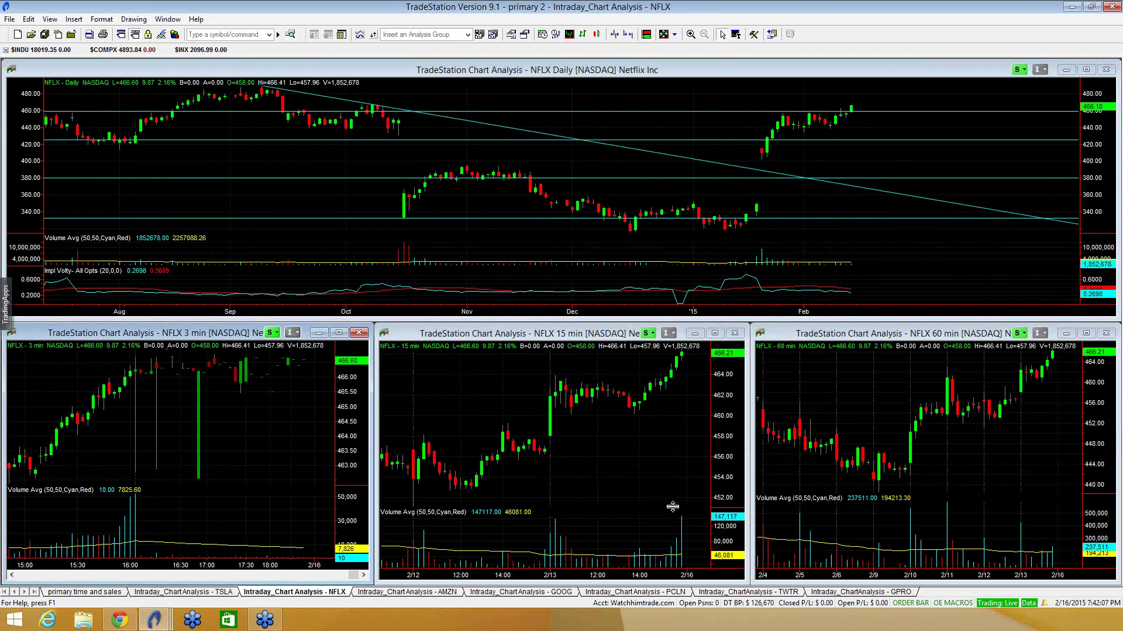
Step: Open the GPRO sheet and enlarge its daily chart over the intraday charts
left_click(878, 596)
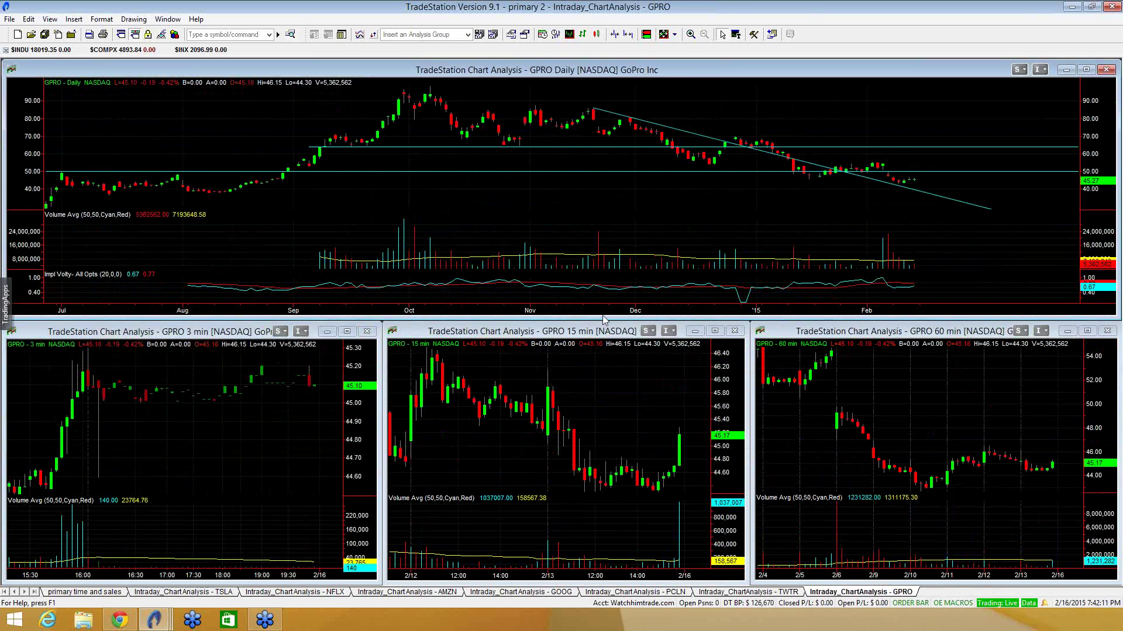
left_click_drag(600, 318, 600, 475)
left_click(686, 217)
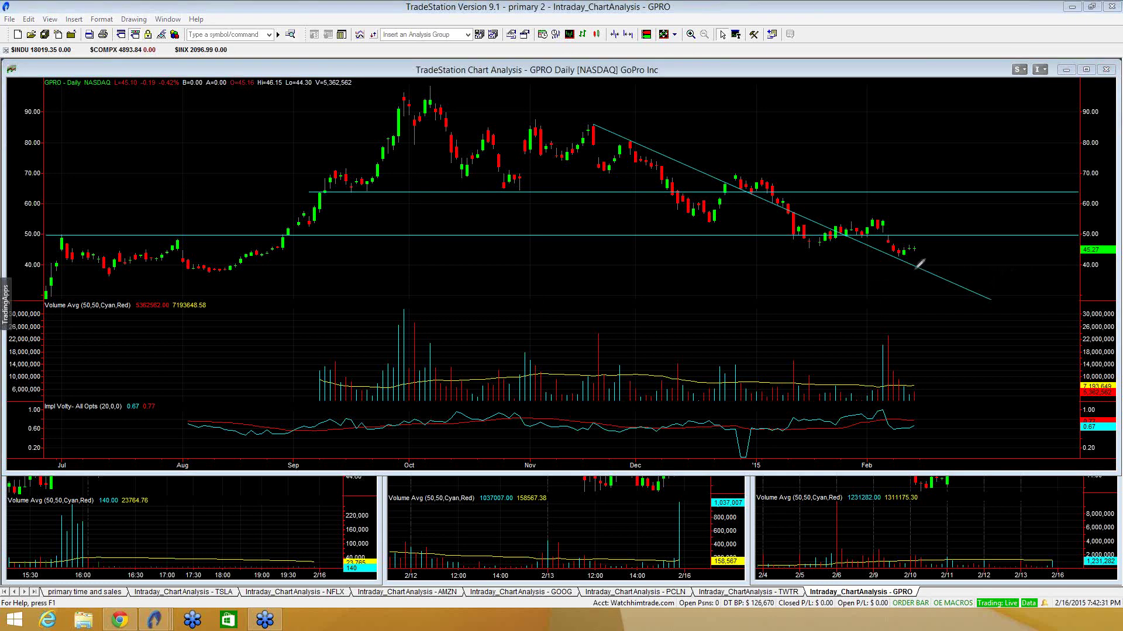
Step: Sketch pen strokes near the GPRO trendline and latest candles, erasing the first one
mouse_move(840, 235)
left_mouse_down()
mouse_move(930, 279)
mouse_move(920, 285)
left_mouse_up()
key("Escape")
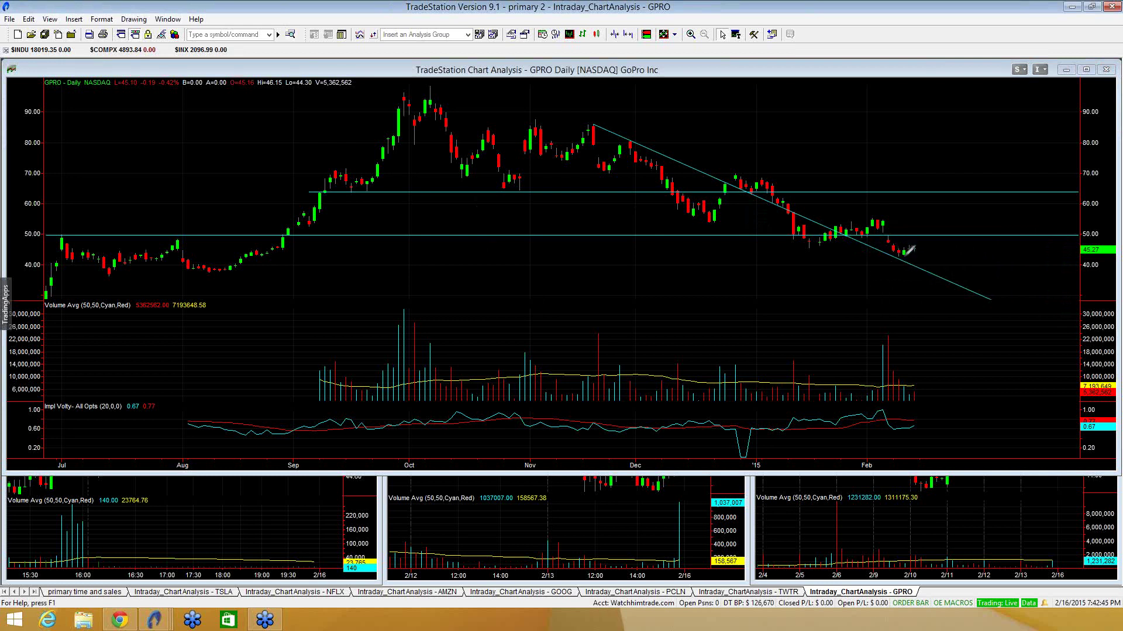
left_click_drag(904, 257, 895, 258)
mouse_move(899, 244)
left_mouse_down()
mouse_move(918, 245)
mouse_move(906, 257)
mouse_move(921, 257)
left_mouse_up()
Step: Zoom in on the Feb 5–13 GPRO bars, mark the Feb 6 high, low and volume, then clear the marks
left_click(690, 34)
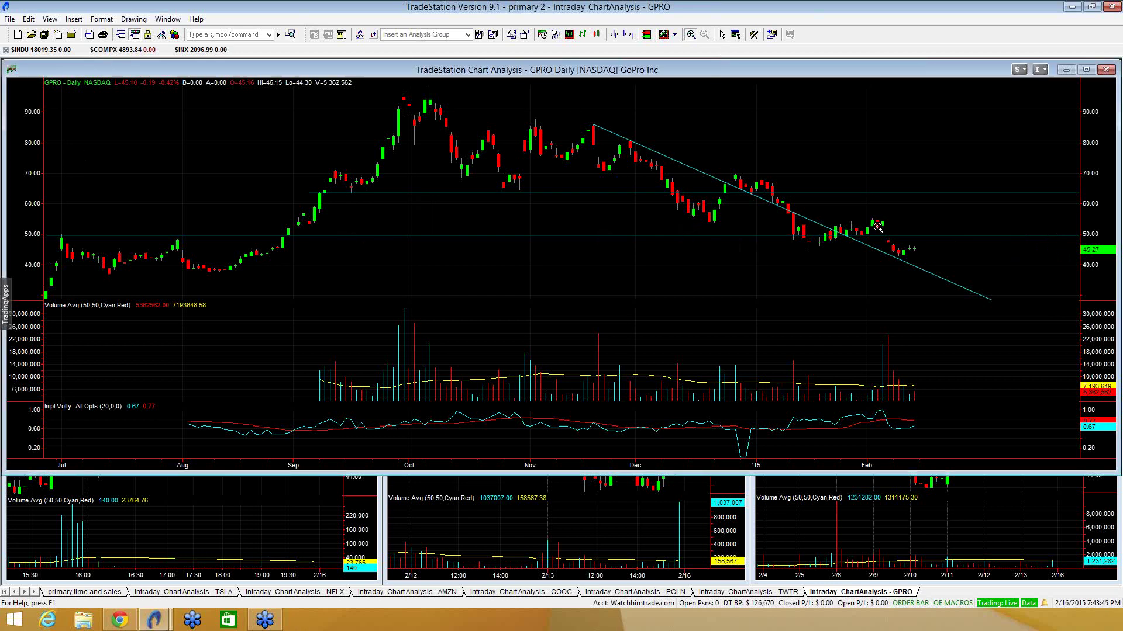
left_click_drag(877, 231, 929, 288)
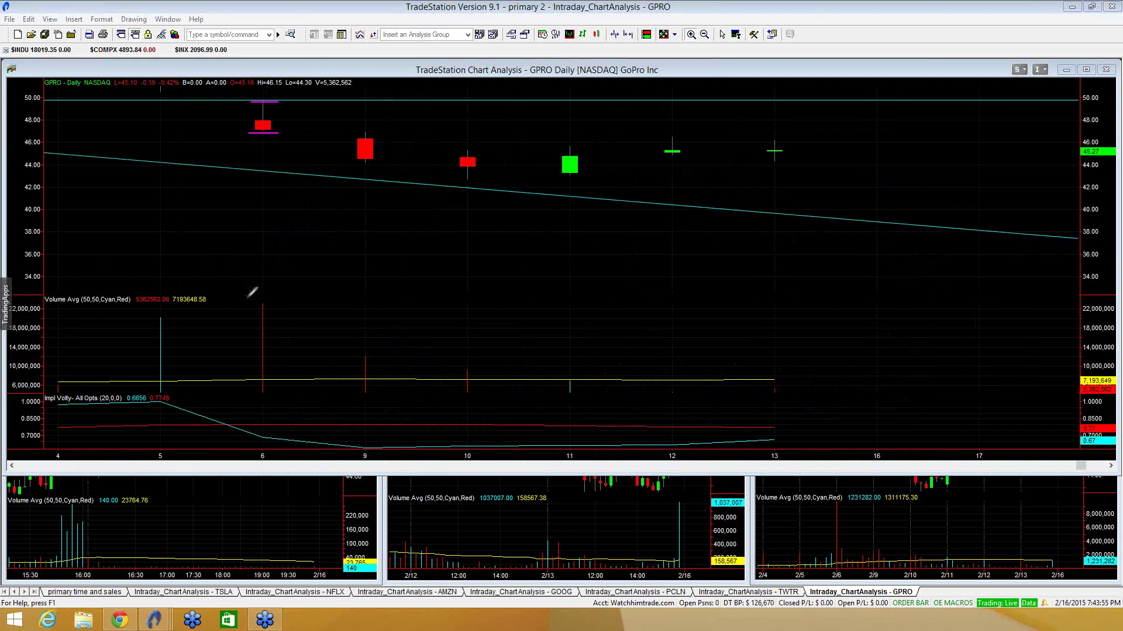
mouse_move(251, 303)
left_mouse_down()
mouse_move(279, 304)
mouse_move(278, 390)
mouse_move(242, 368)
mouse_move(253, 299)
left_mouse_up()
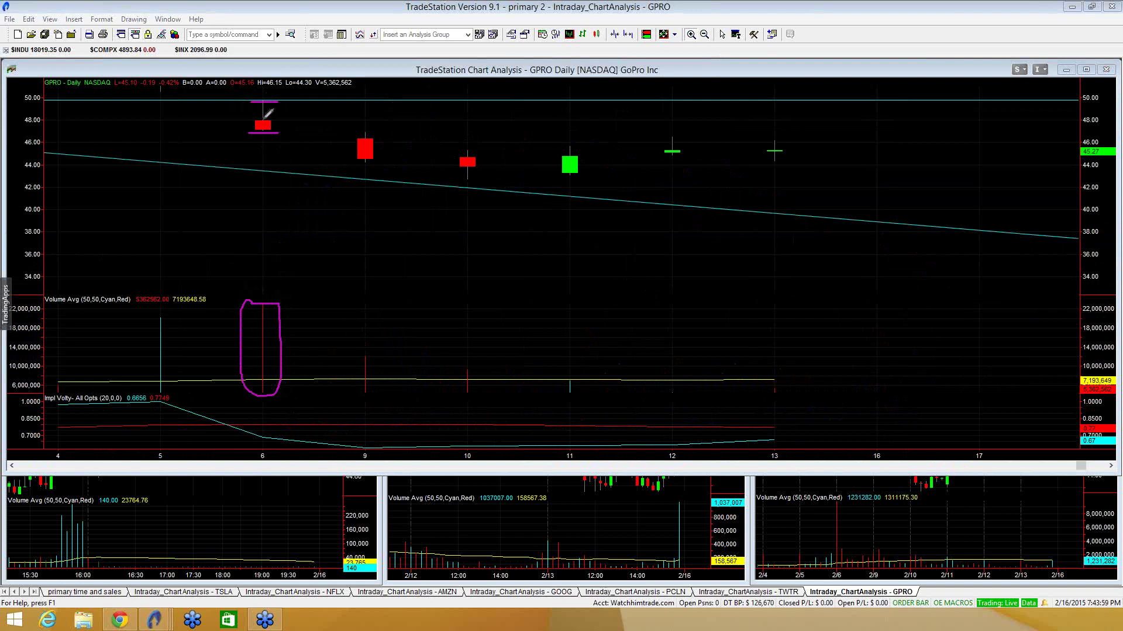
left_click_drag(258, 132, 791, 122)
left_click_drag(266, 96, 804, 89)
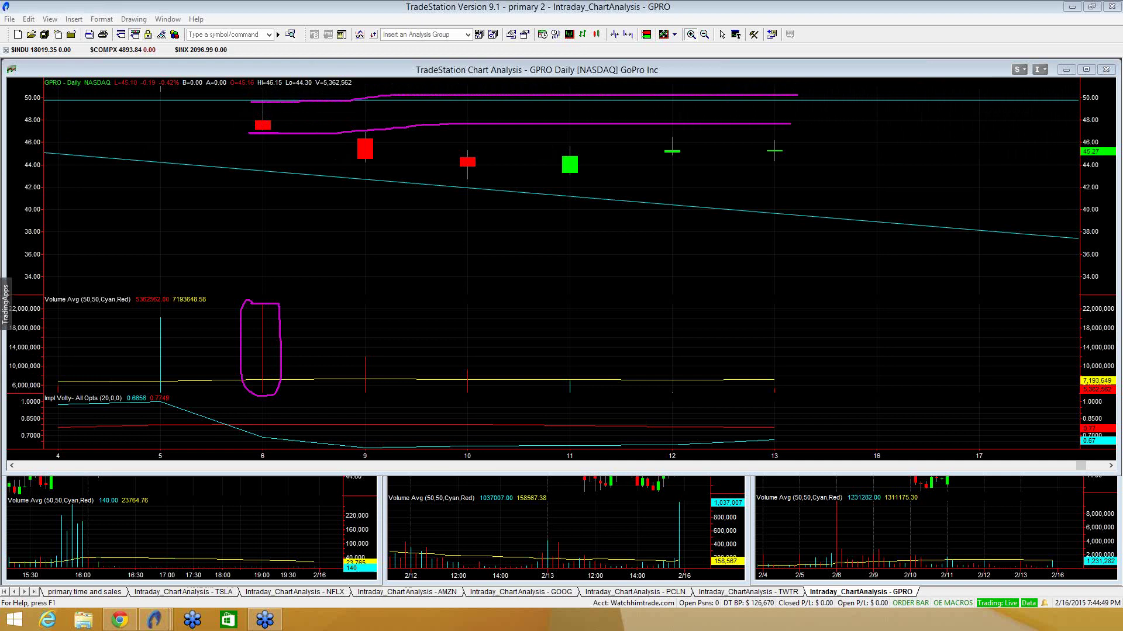
key("Escape")
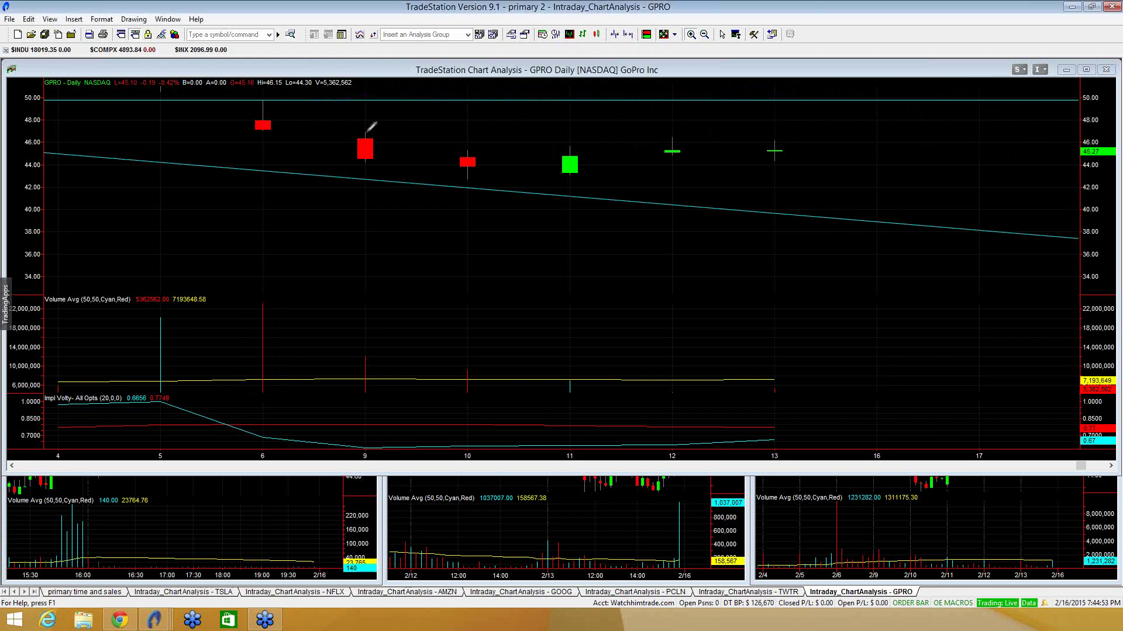
Step: Underline the Feb 6 red candle and mark the Feb 13 bar, then clear the pen marks
left_click_drag(261, 132, 271, 133)
mouse_move(769, 130)
left_mouse_down()
mouse_move(825, 107)
mouse_move(813, 112)
left_mouse_up()
key("Escape")
Step: Zoom the GPRO daily chart out to months of history and shrink it to reveal the intraday charts
left_click(705, 34)
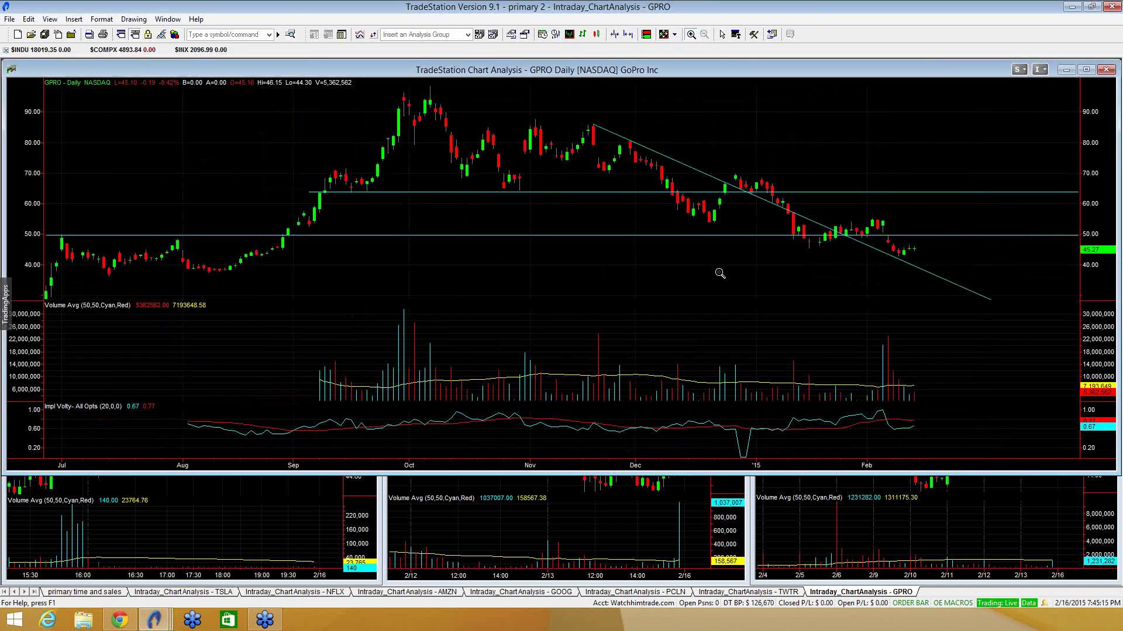
left_click(723, 34)
left_click_drag(643, 473, 629, 316)
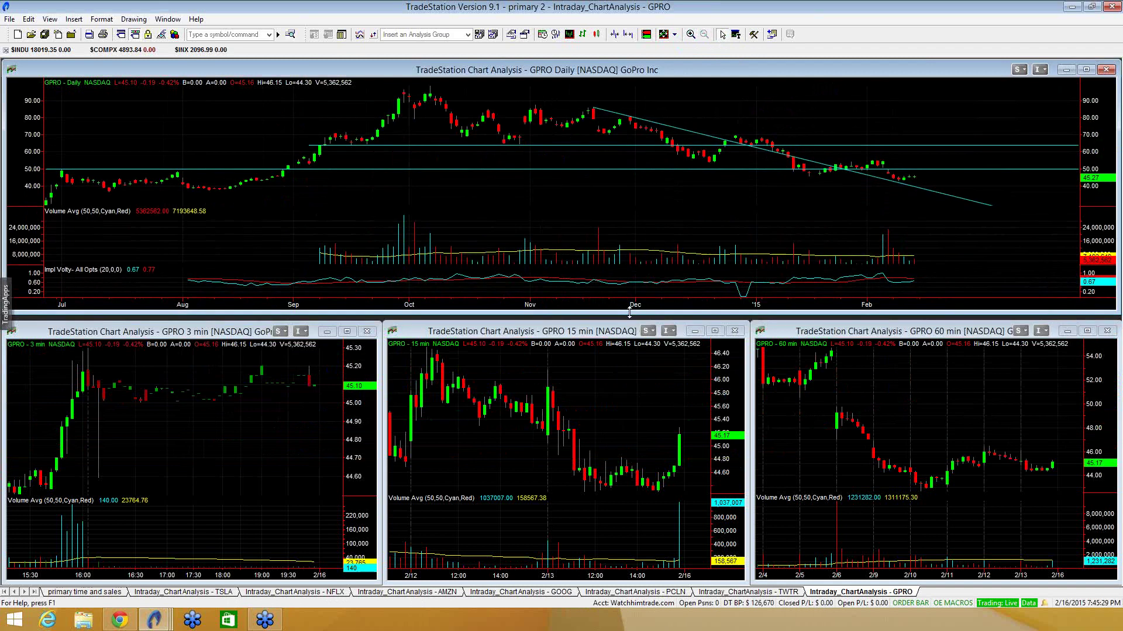
Step: Switch to the TWTR worksheet, enlarge its daily chart, and zoom in on the Feb 5–13 bars
left_click(732, 592)
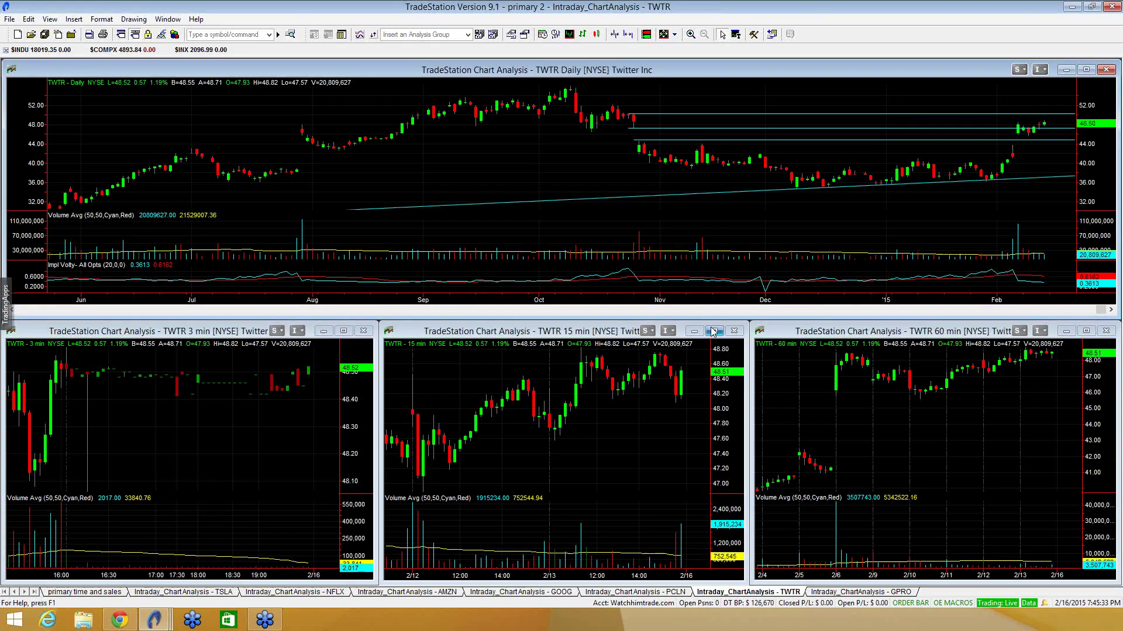
left_click_drag(703, 320, 695, 457)
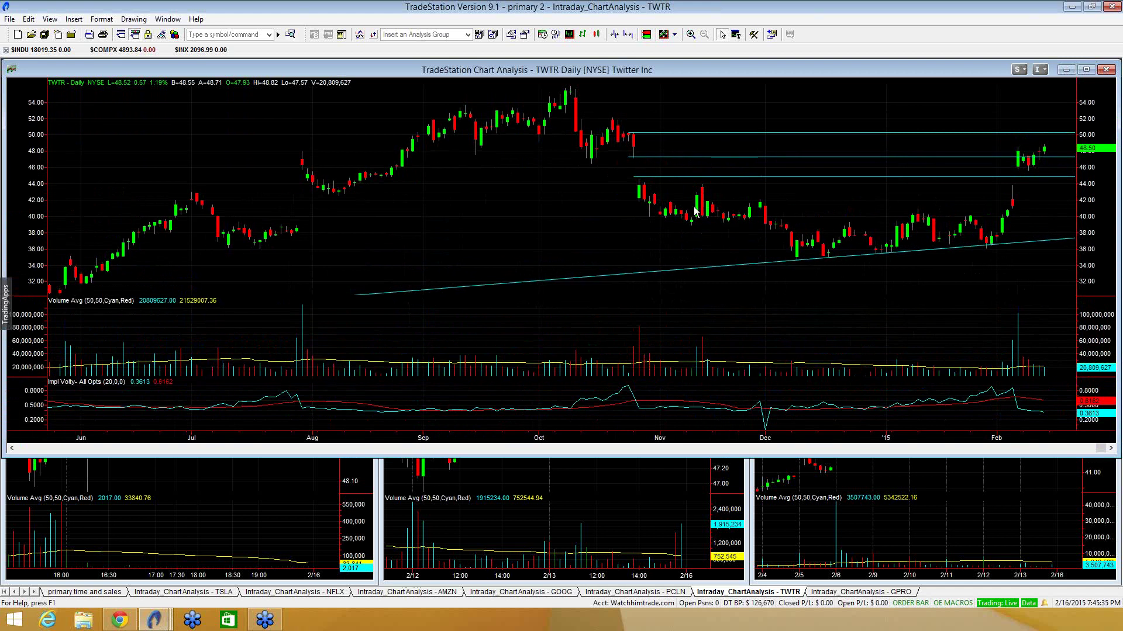
left_click_drag(707, 213, 553, 211)
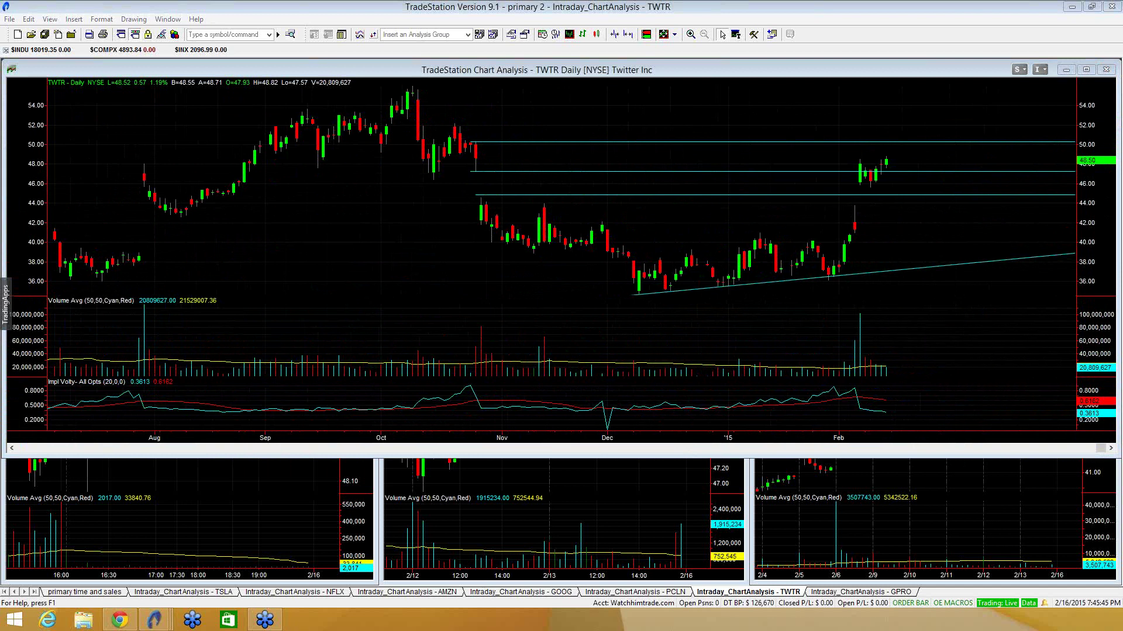
left_click(691, 34)
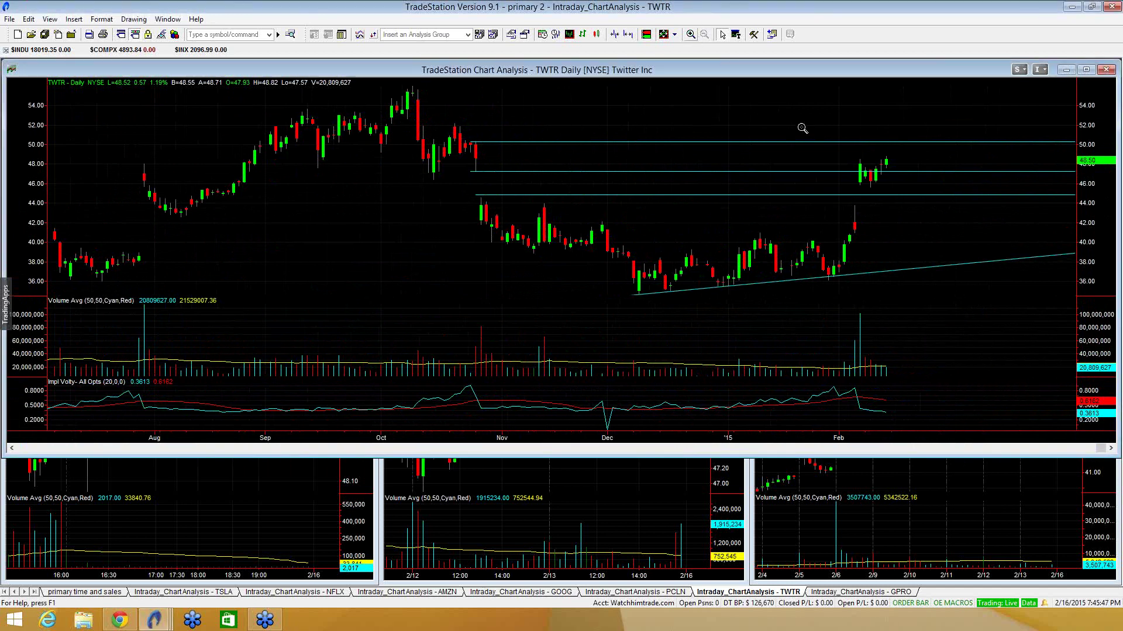
left_click_drag(855, 152, 895, 194)
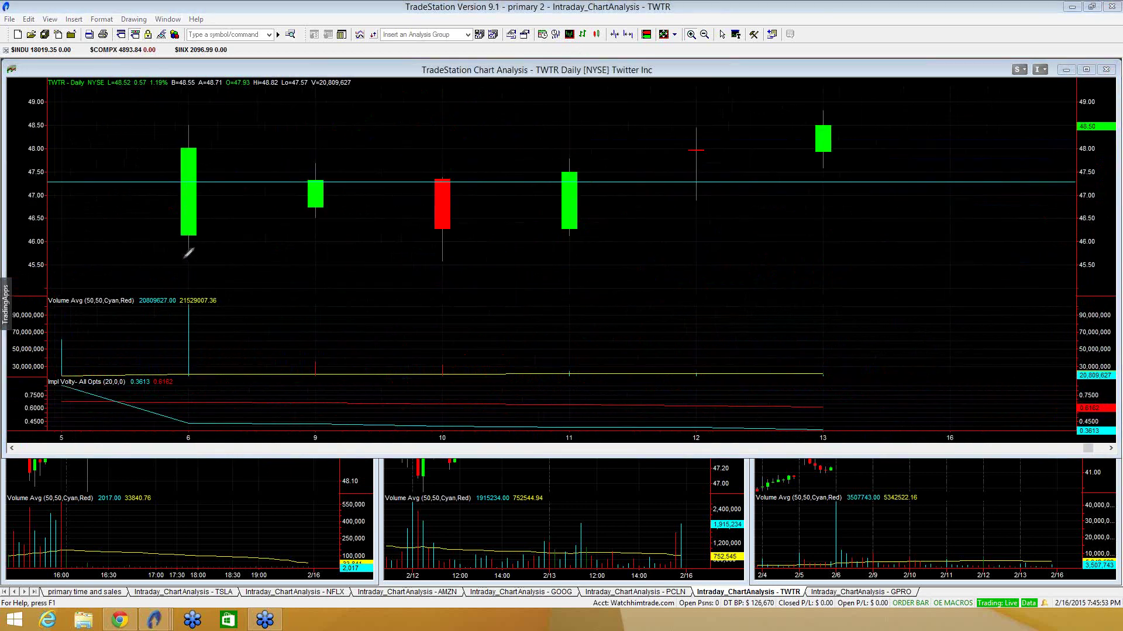
Step: Draw magenta lines at the Feb 6 high (~48.50) and low (~45.80), extended past Feb 13
left_click_drag(181, 252, 202, 251)
left_click_drag(180, 125, 200, 126)
left_click_drag(185, 253, 831, 252)
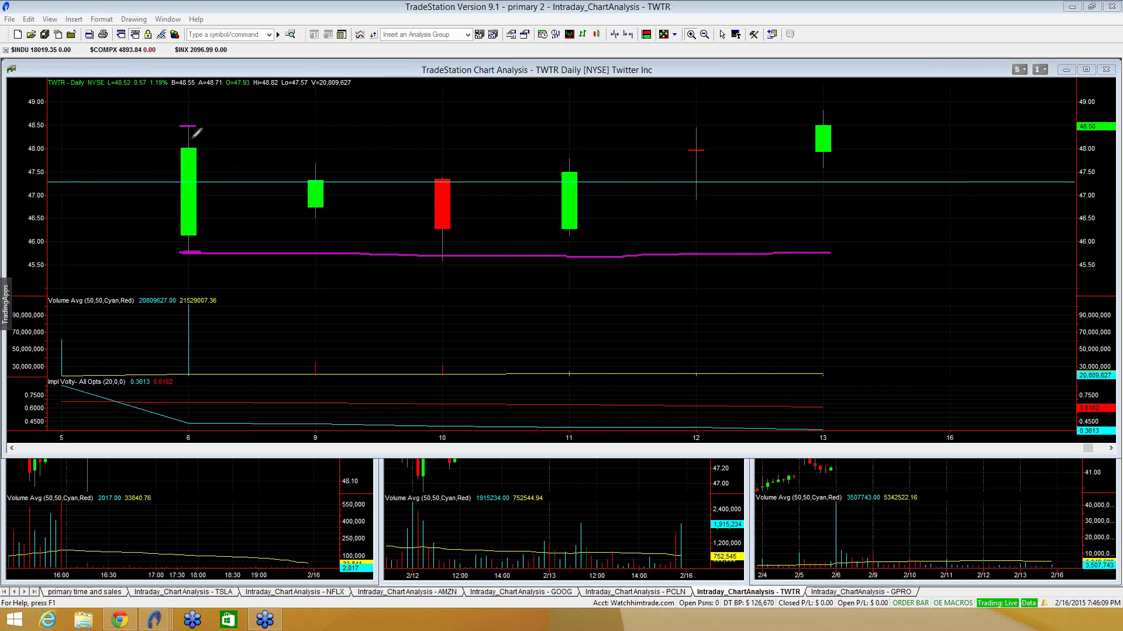
left_click_drag(185, 126, 847, 124)
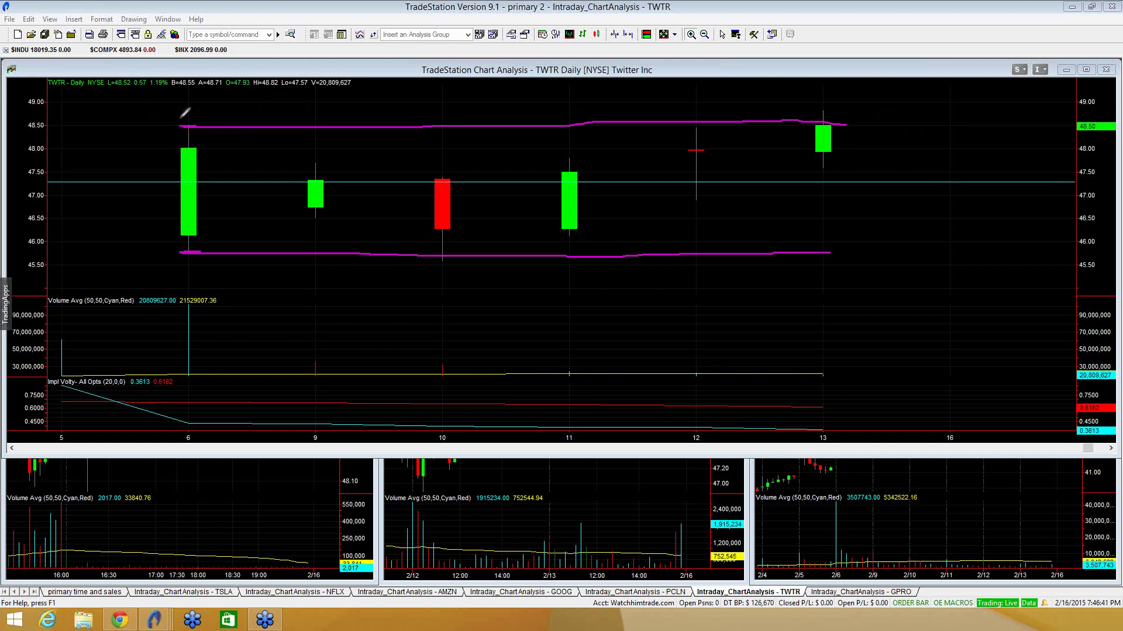
Step: Connect the Feb 6 candle top to the upper line and sketch a zigzag, then erase all magenta drawings
mouse_move(181, 149)
left_mouse_down()
mouse_move(196, 147)
mouse_move(205, 123)
mouse_move(173, 136)
mouse_move(185, 150)
left_mouse_up()
mouse_move(260, 202)
left_mouse_down()
mouse_move(280, 191)
mouse_move(642, 203)
mouse_move(842, 193)
mouse_move(921, 173)
mouse_move(1002, 192)
mouse_move(1036, 172)
left_mouse_up()
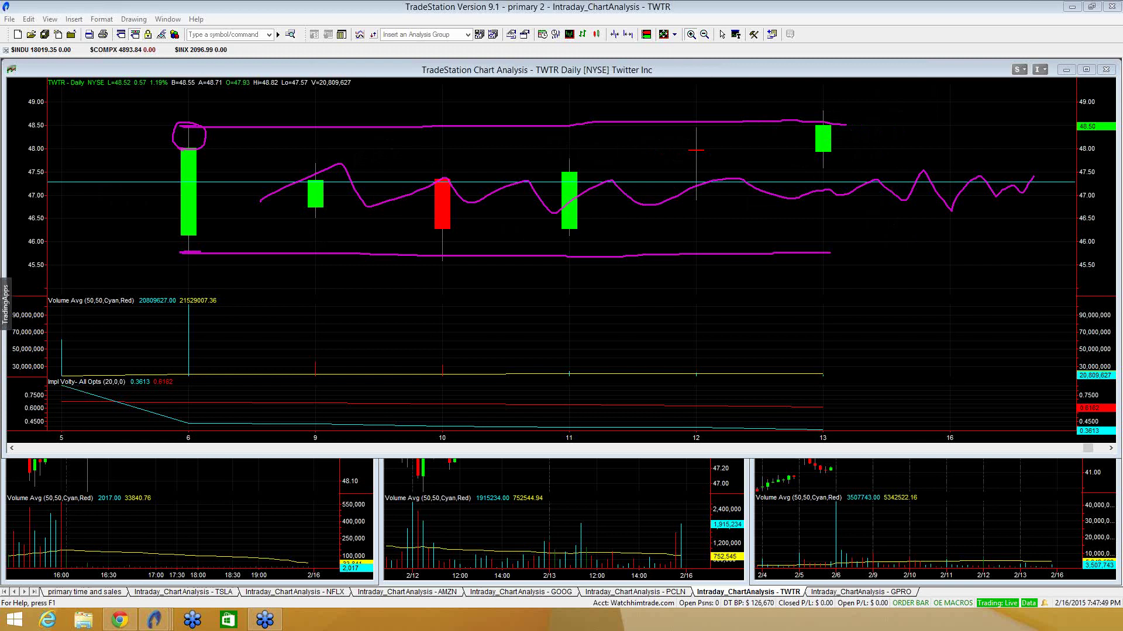
key("Escape")
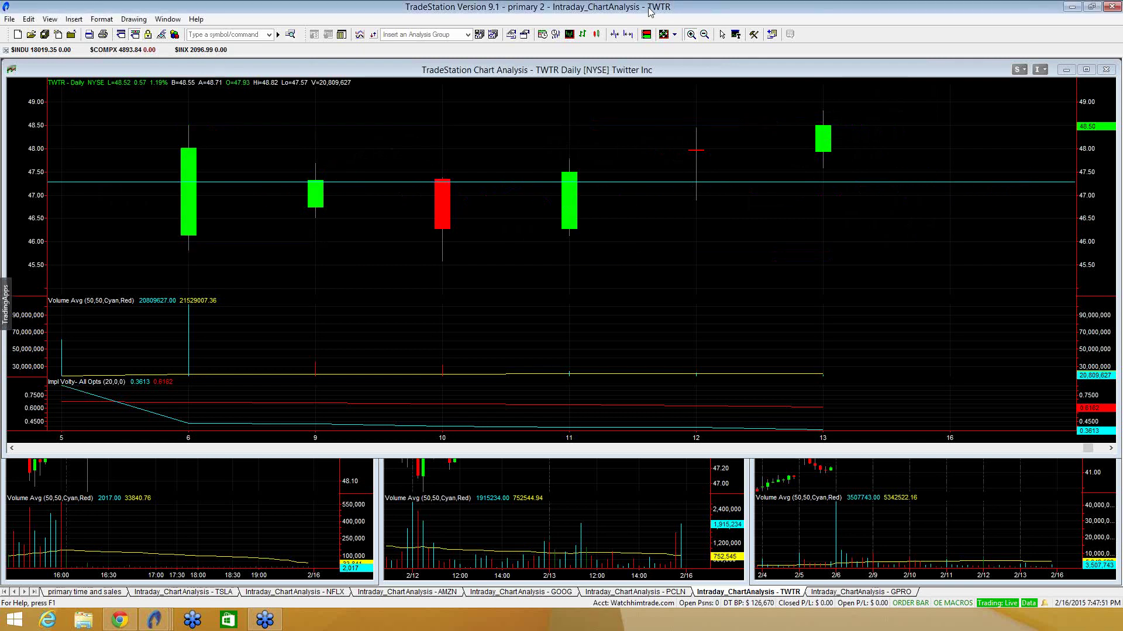
Step: Zoom the TWTR chart out to months of history, toggle the Feb 6 data box, and shrink the daily chart
left_click(704, 34)
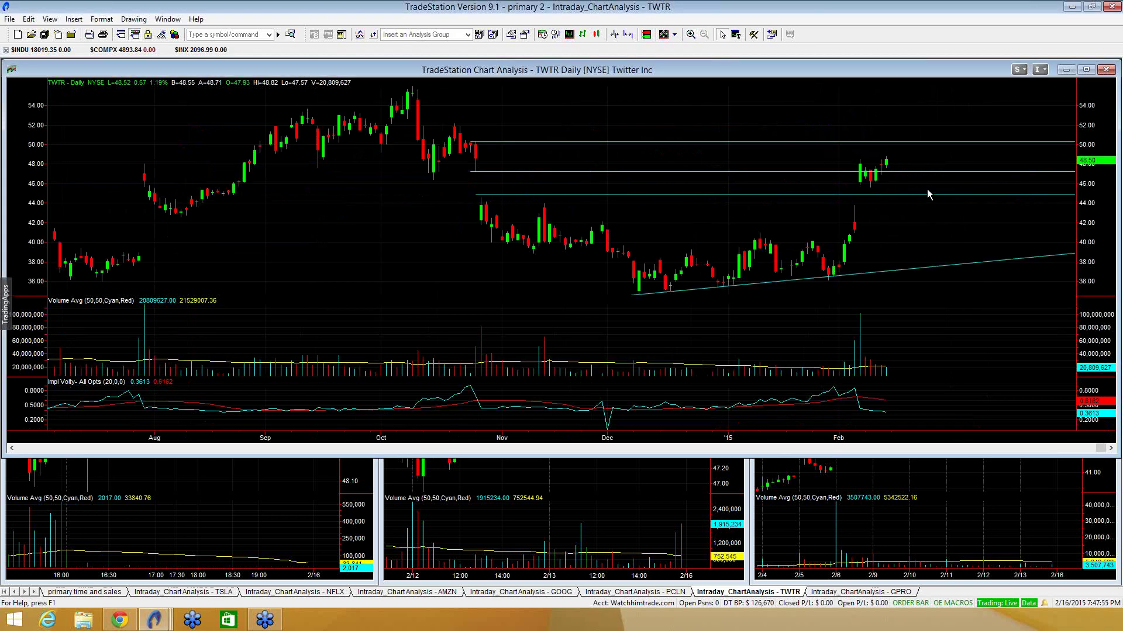
left_click(860, 187)
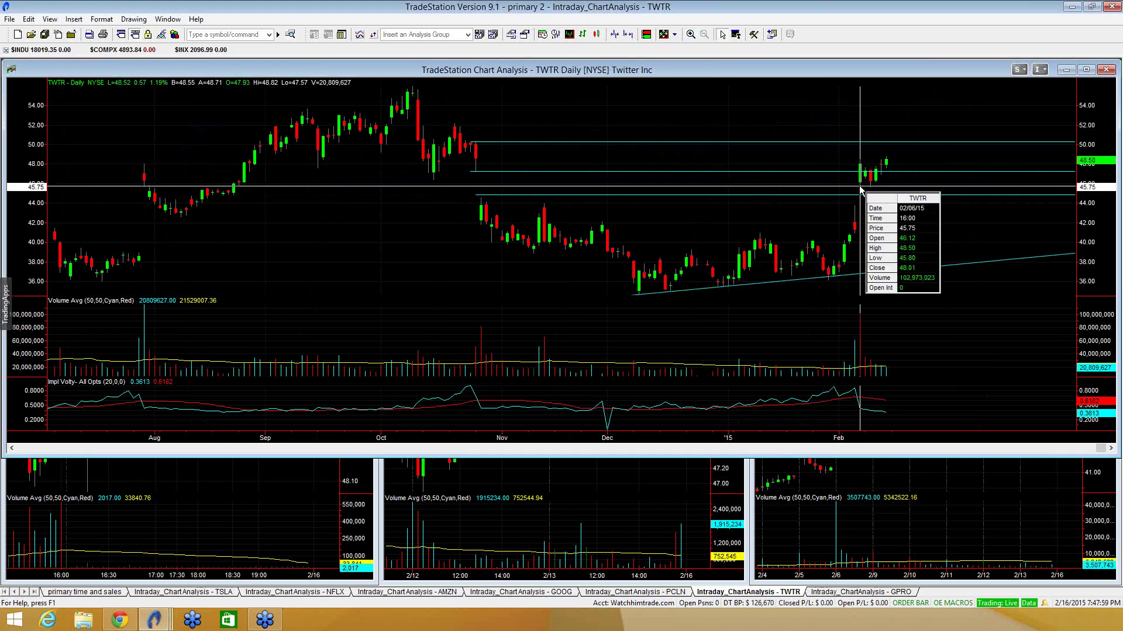
left_click(860, 189)
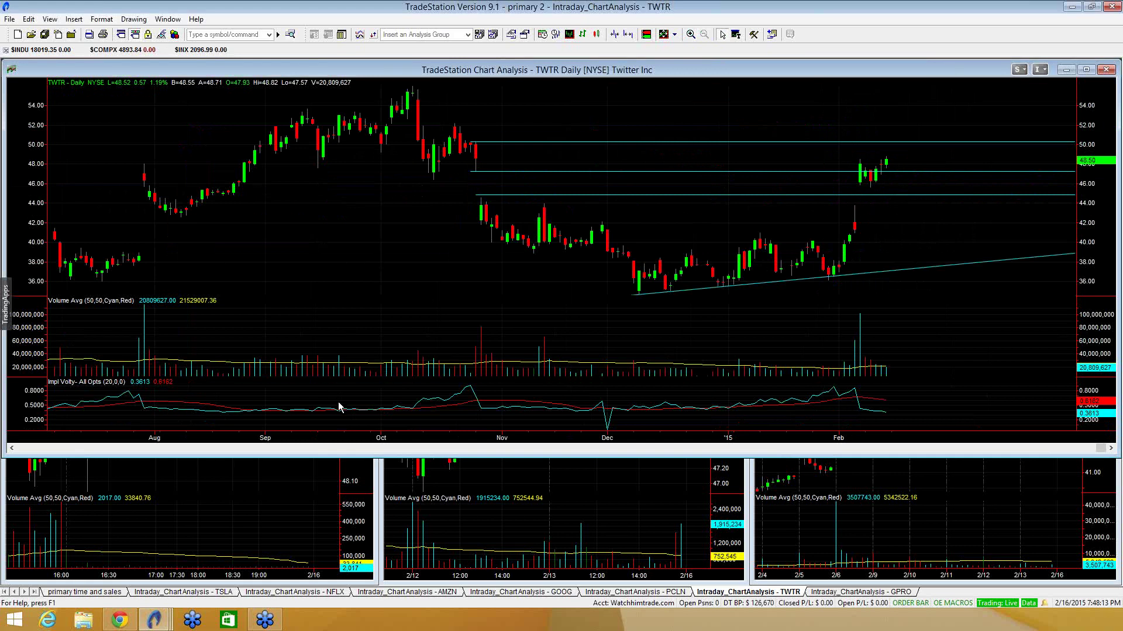
left_click_drag(431, 456, 409, 318)
Step: Switch to the GOOG workspace, pan the GOOGL daily chart later, and sketch then erase a magenta trendline
left_click(520, 592)
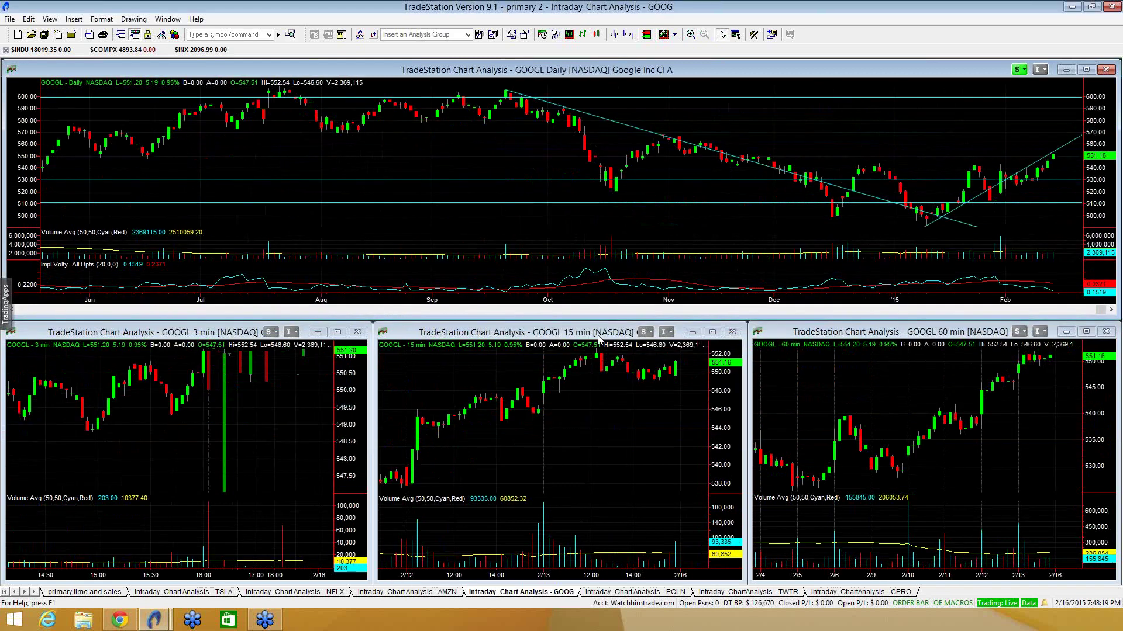
left_click_drag(984, 171, 818, 173)
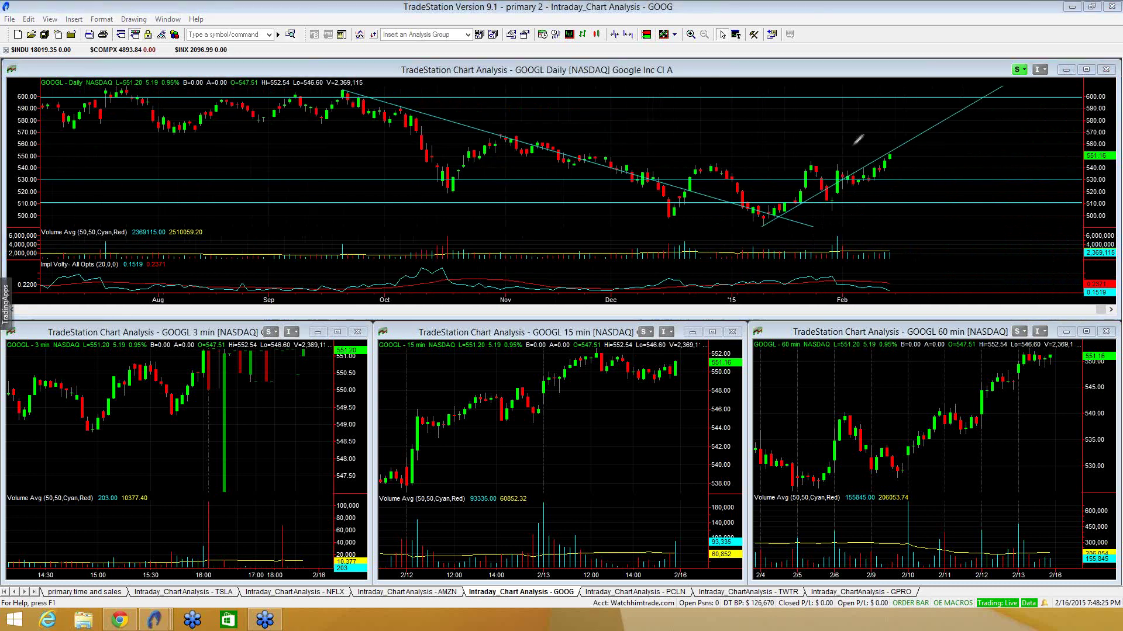
left_click_drag(764, 227, 929, 127)
key("Escape")
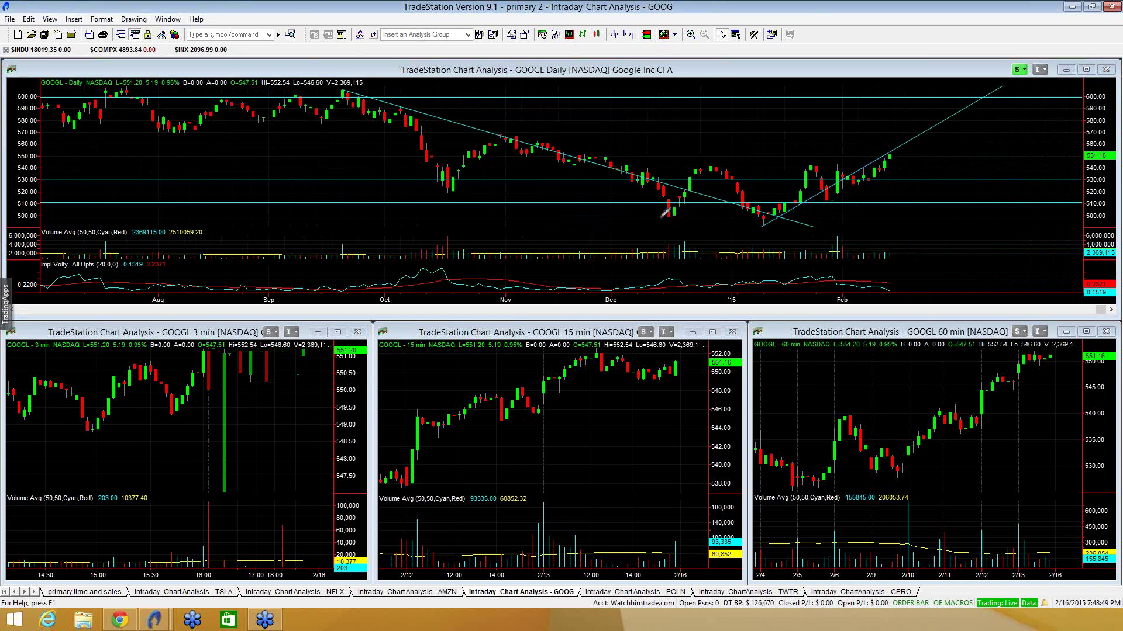
Step: Mark the December and January lows, label them L S, H, R, and draw a neckline near 545
left_click_drag(659, 218, 677, 219)
left_click_drag(771, 229, 757, 228)
left_click_drag(822, 211, 842, 206)
left_click_drag(633, 225, 678, 239)
left_click_drag(748, 237, 764, 242)
mouse_move(844, 222)
left_mouse_down()
mouse_move(845, 235)
mouse_move(855, 224)
mouse_move(846, 230)
mouse_move(861, 235)
left_mouse_up()
left_click_drag(691, 164, 898, 163)
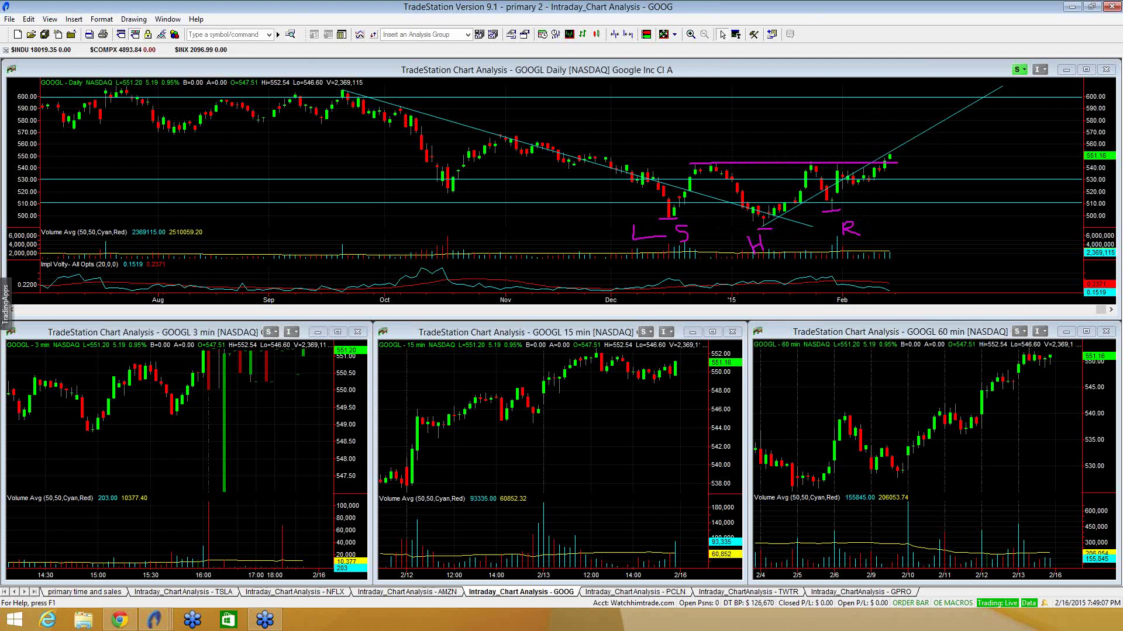
Step: Clear the head-and-shoulders marks, sketch a cup-and-handle over the January lows, then erase it too
key("e")
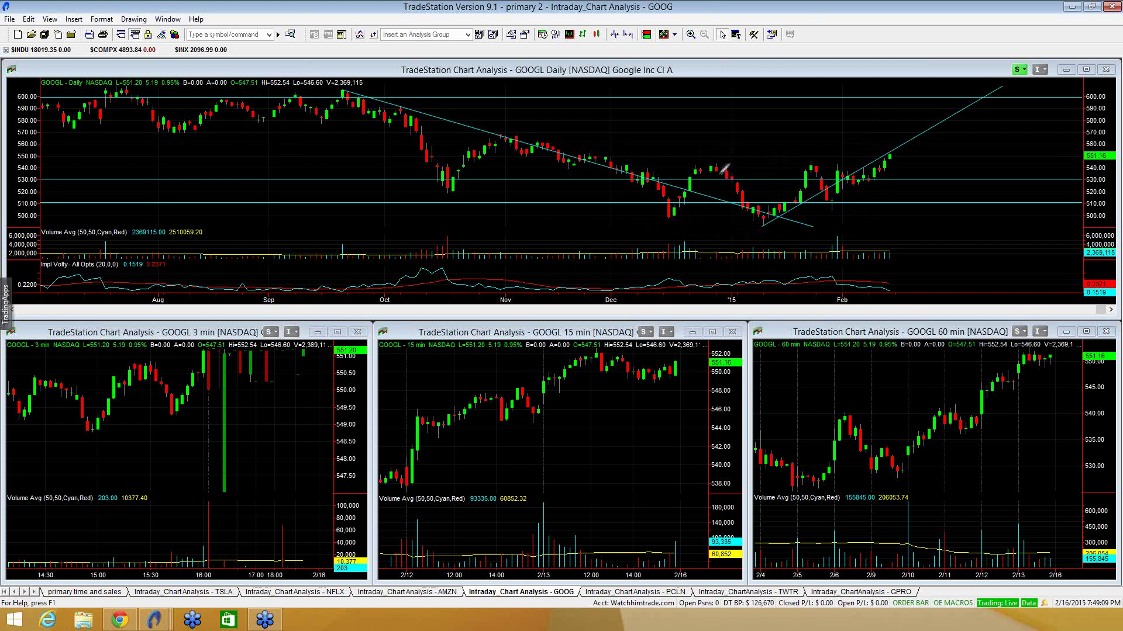
mouse_move(721, 173)
left_mouse_down()
mouse_move(738, 205)
mouse_move(780, 215)
mouse_move(811, 171)
mouse_move(831, 197)
mouse_move(887, 182)
left_mouse_up()
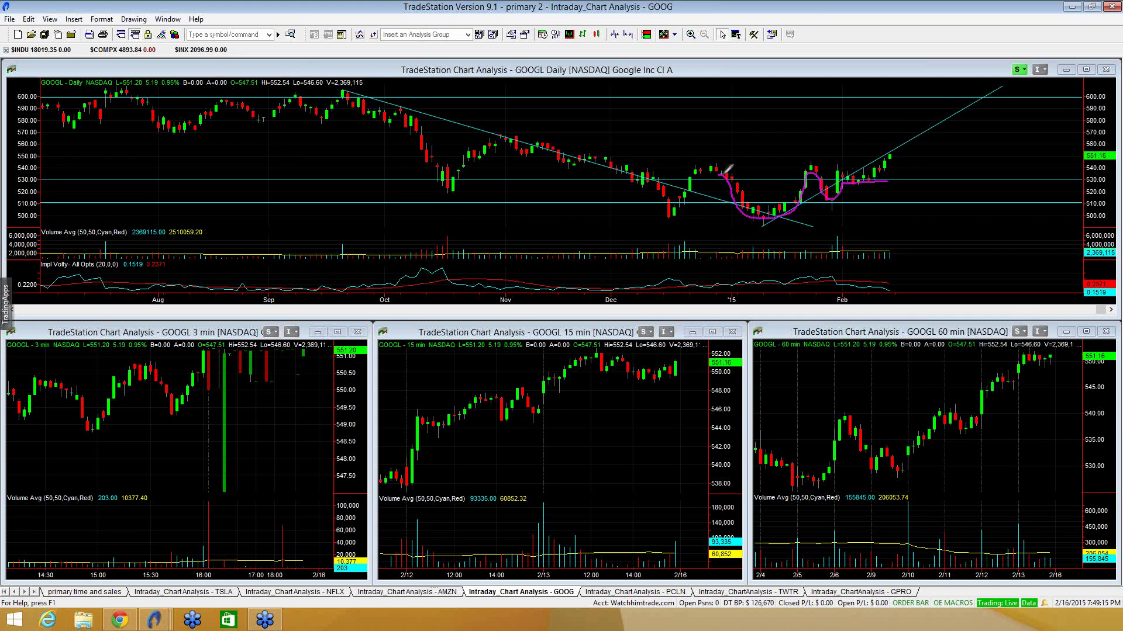
left_click_drag(699, 168, 889, 168)
key("Escape")
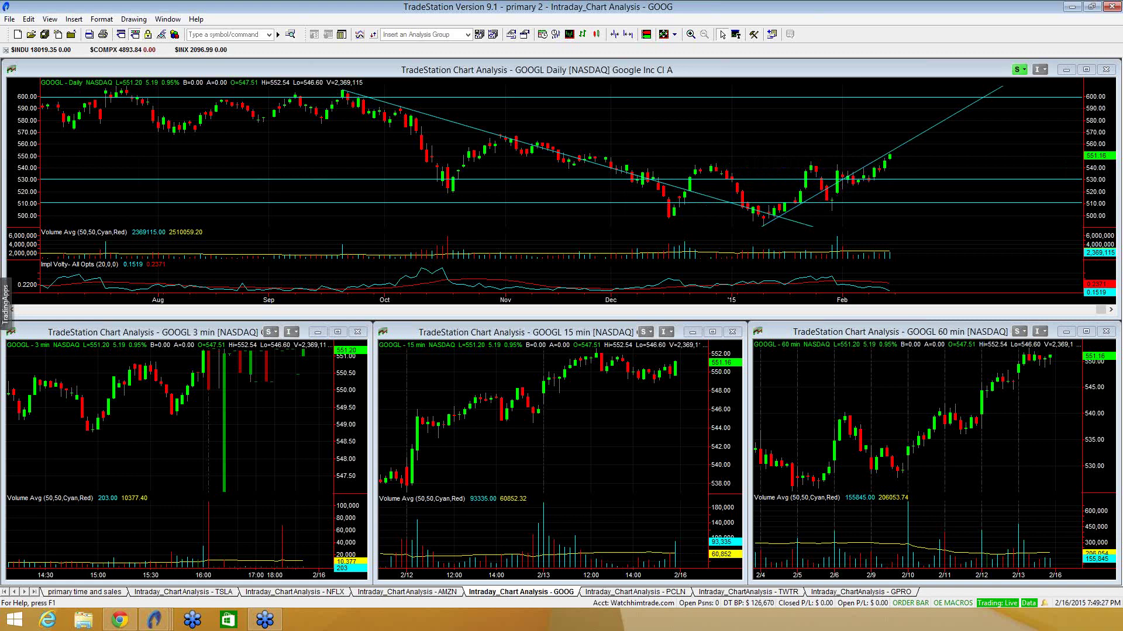
Step: Scroll the GOOGL daily chart back to show April through December with the descending September trendline
left_click_drag(1105, 314, 534, 310)
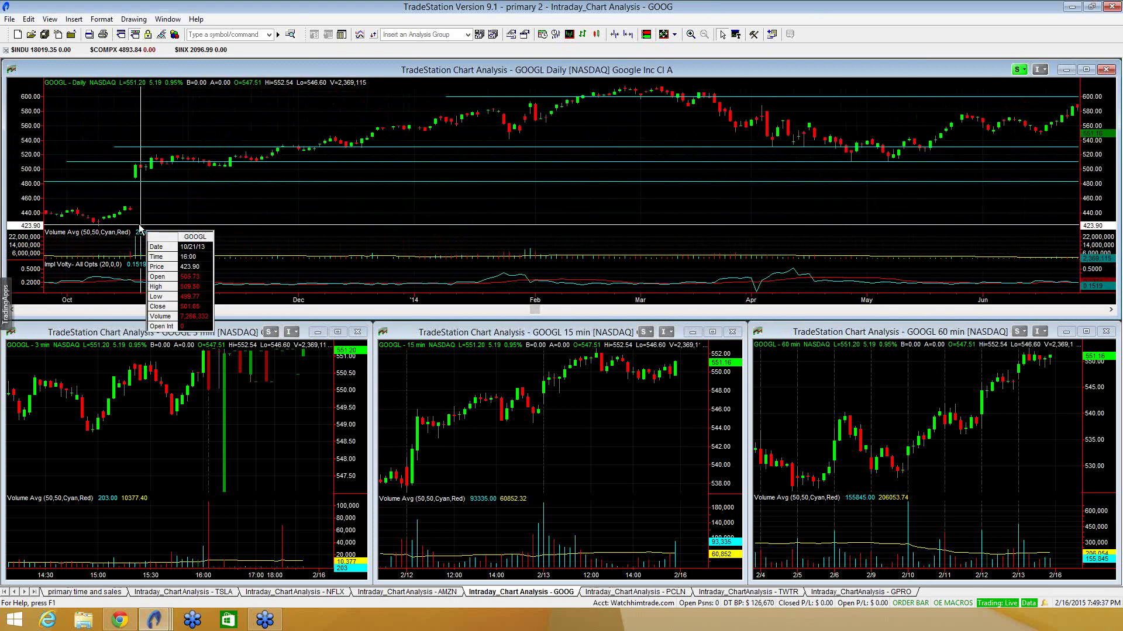
mouse_move(604, 164)
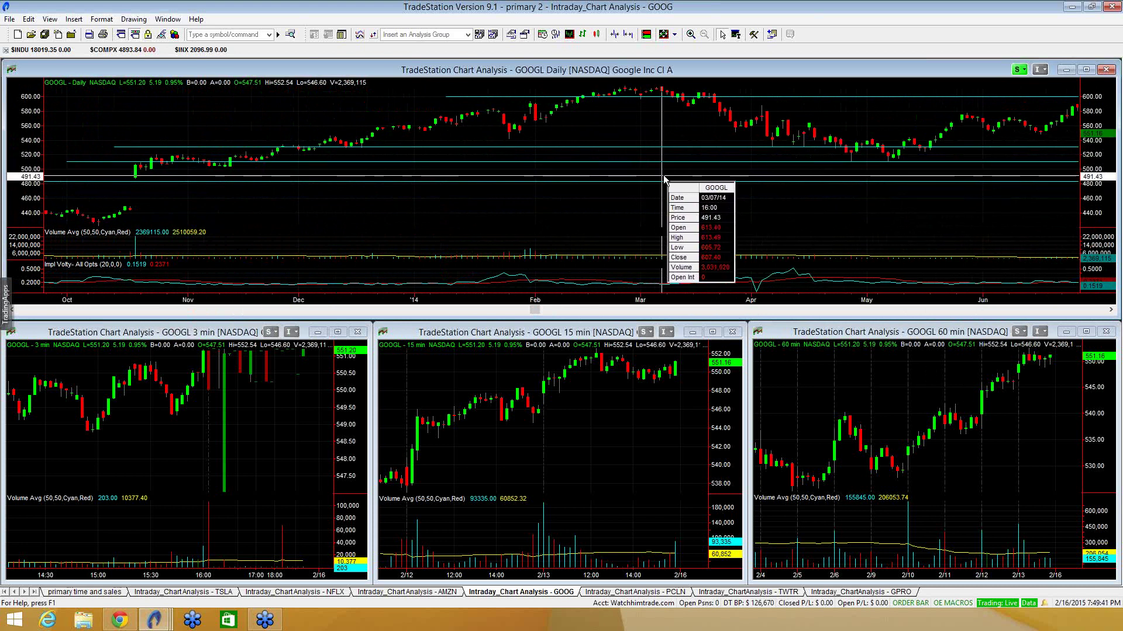
scroll(731, 124, "down", 3)
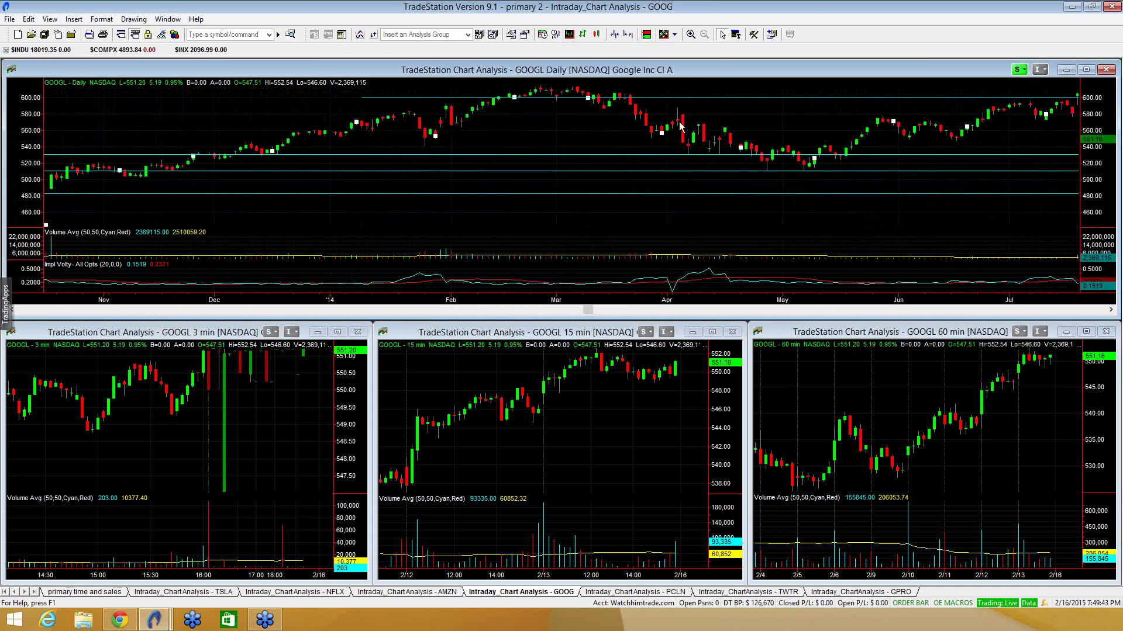
left_click_drag(725, 143, 415, 142)
scroll(721, 143, "down", 8)
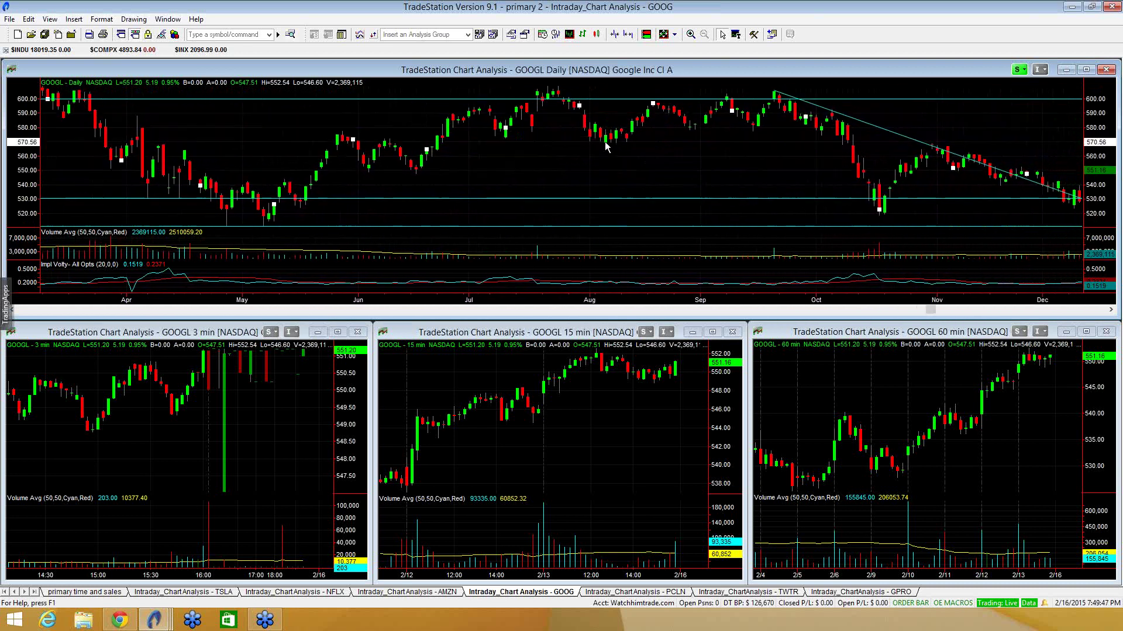
scroll(620, 149, "down", 1)
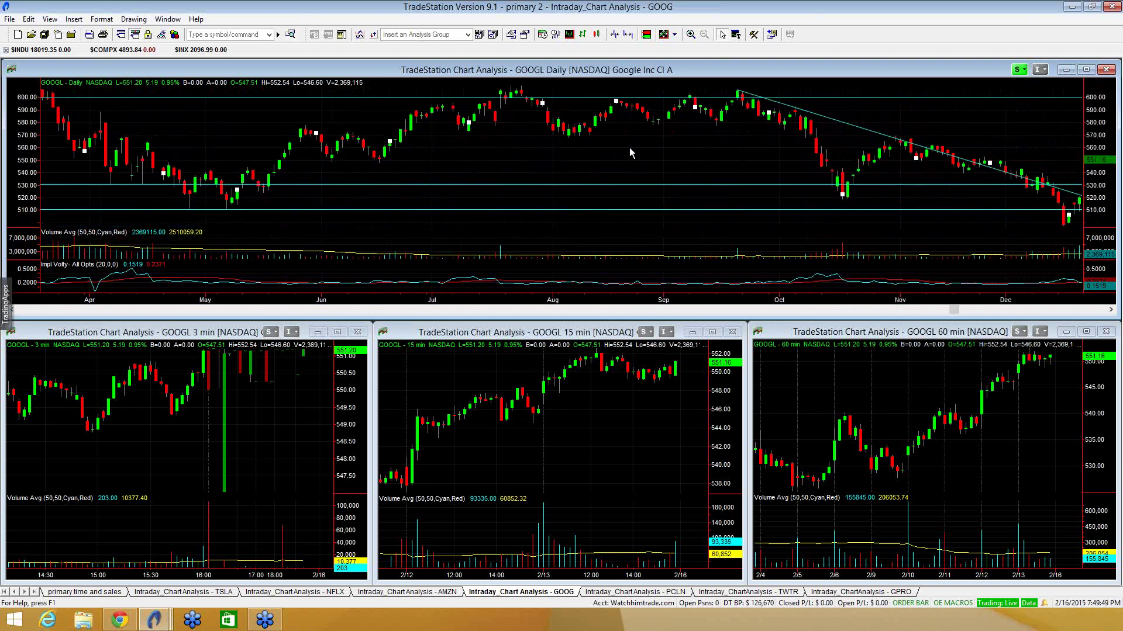
Step: Pan the GOOGL daily chart forward to its latest bars, July through mid-February, and select the symbol box
left_click_drag(593, 129, 520, 131)
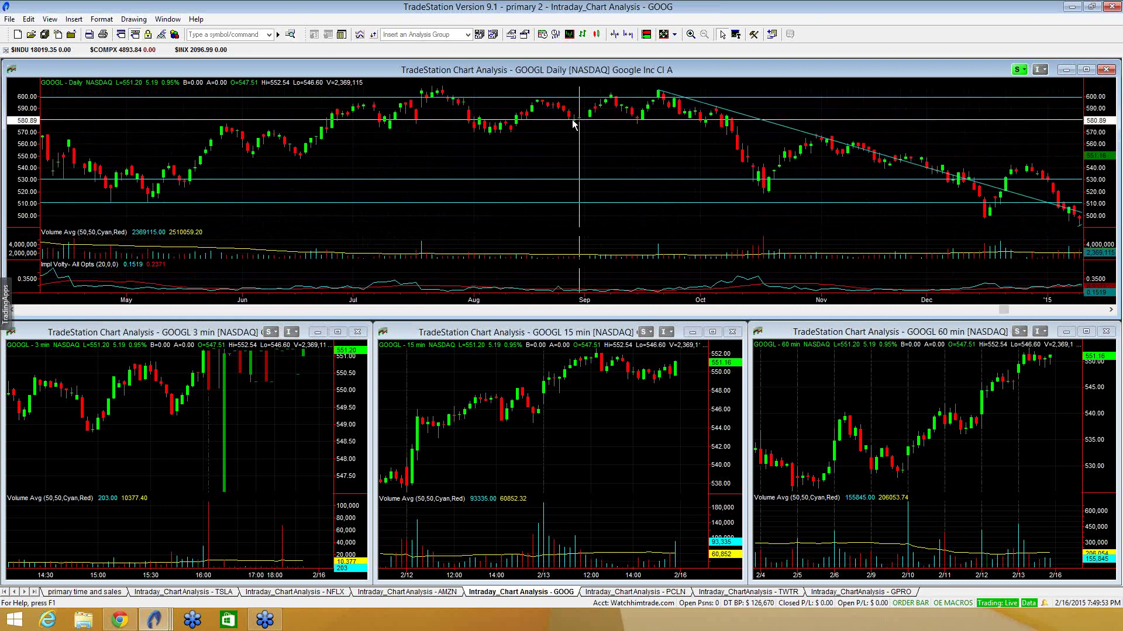
left_click_drag(602, 111, 564, 131)
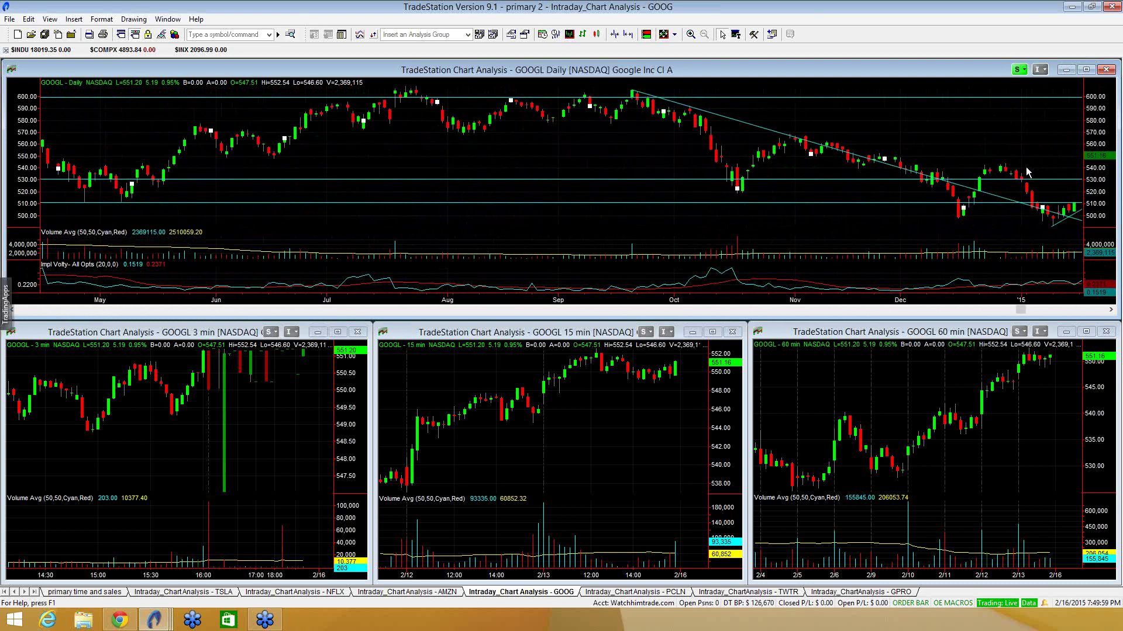
left_click_drag(1008, 173, 834, 175)
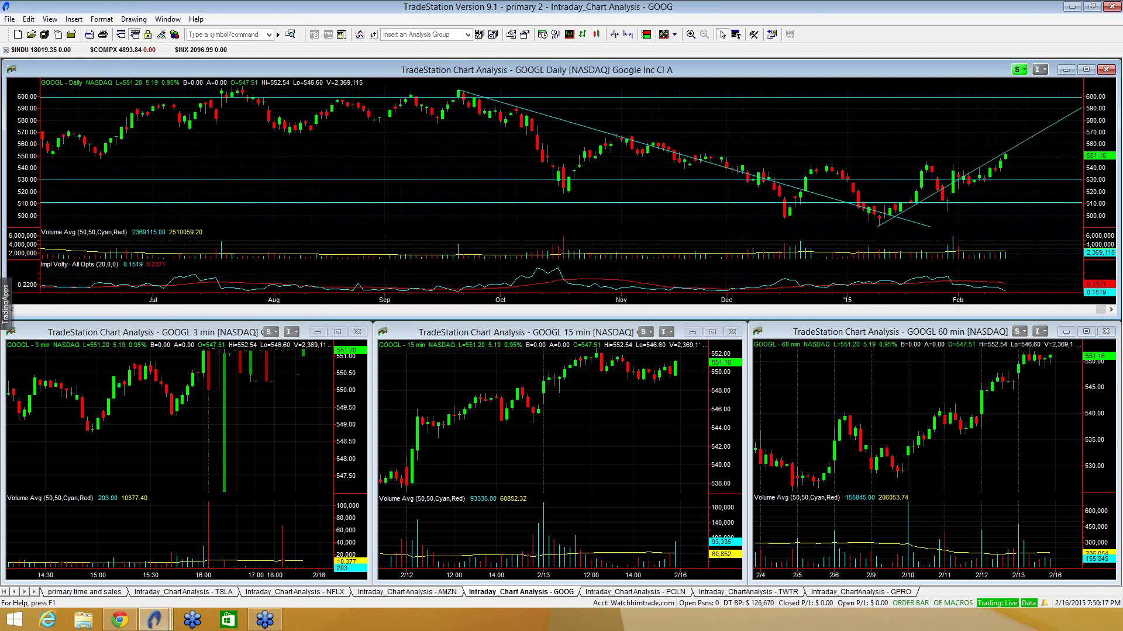
left_click_drag(832, 175, 763, 173)
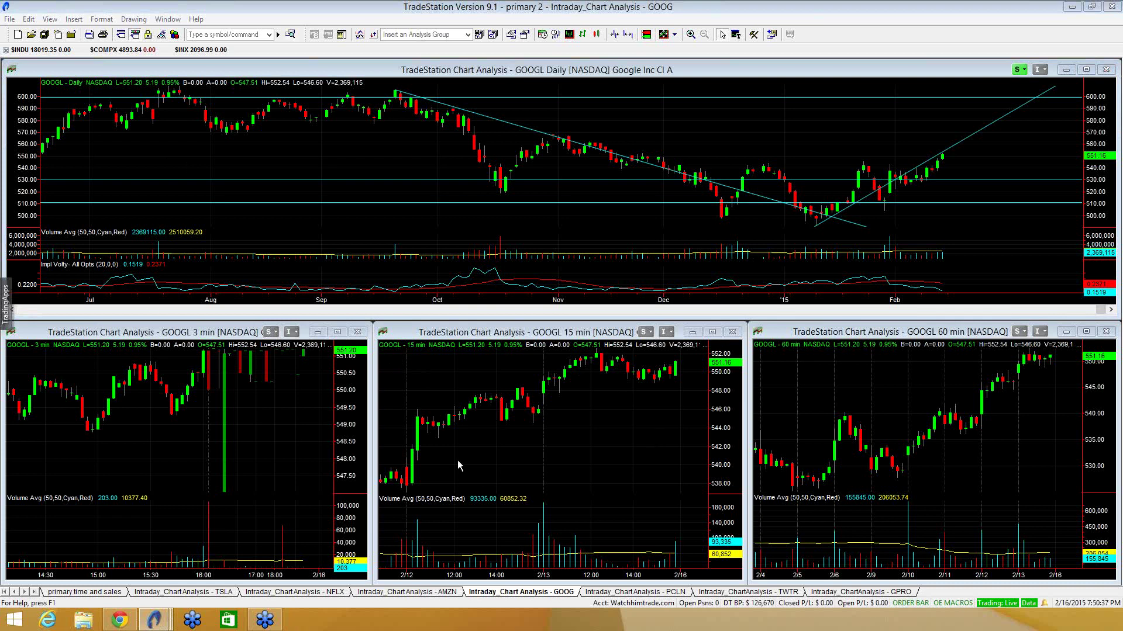
left_click(226, 33)
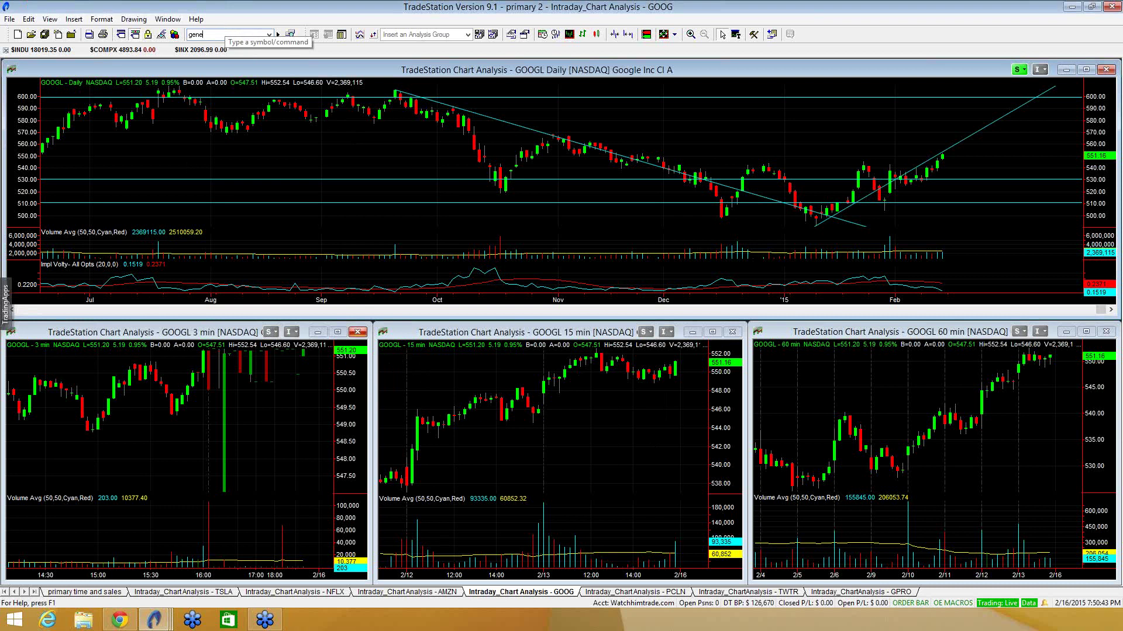
Step: Load GENE into the daily chart, enlarge it over the lower charts, and pan to the early-February spike
type("gene")
key("Return")
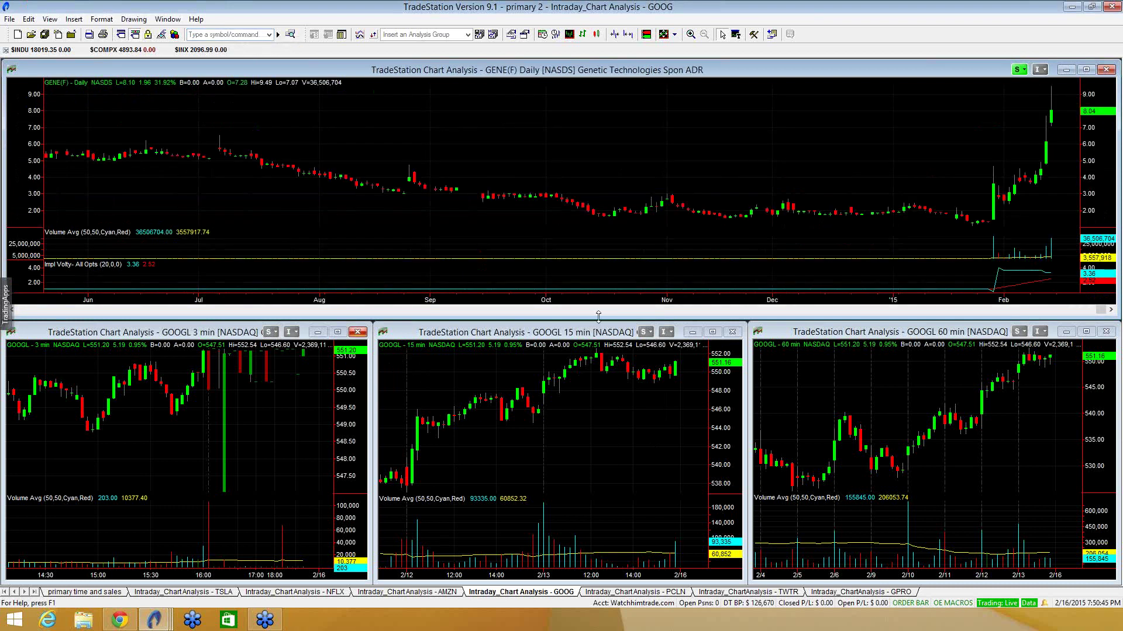
left_click_drag(598, 317, 598, 466)
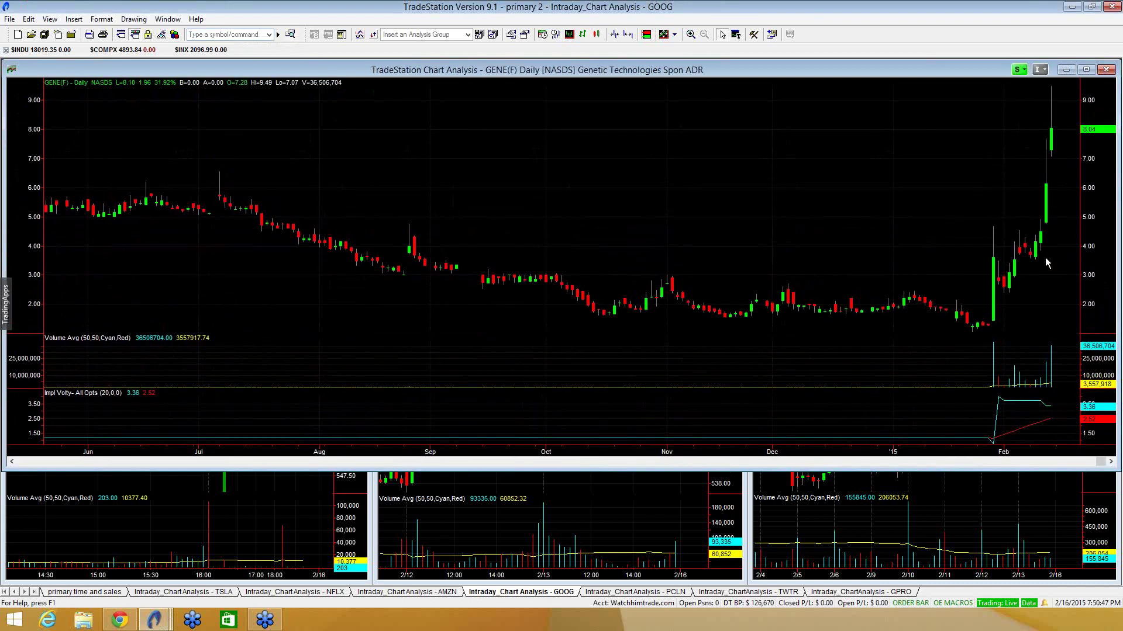
scroll(994, 263, "right", 5)
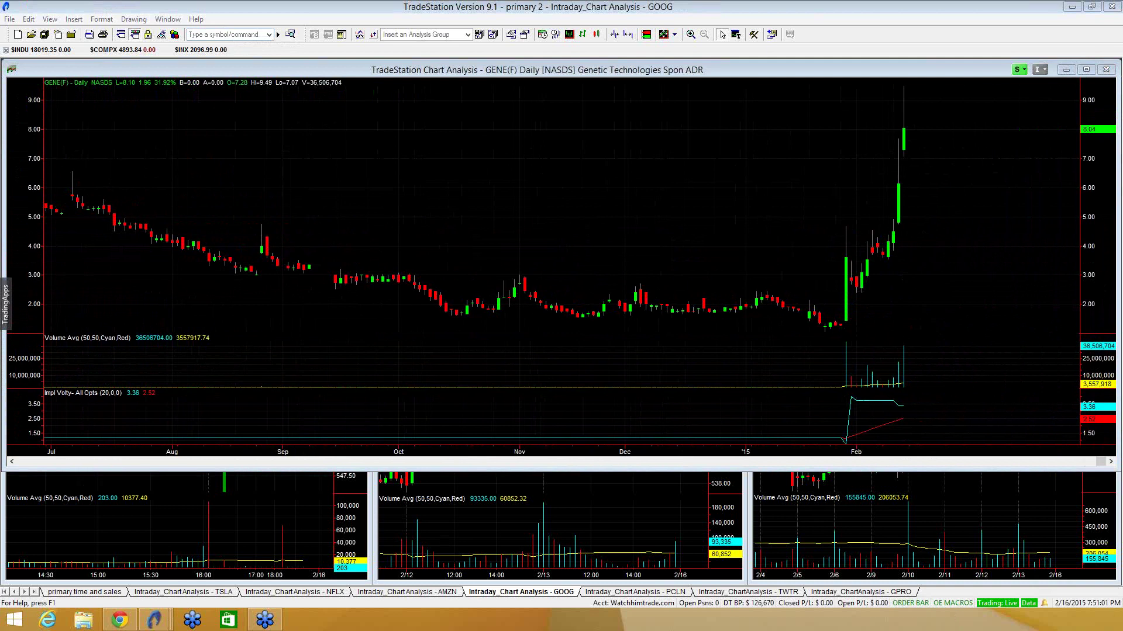
left_click_drag(887, 255, 1084, 263)
left_click_drag(1011, 292, 973, 290)
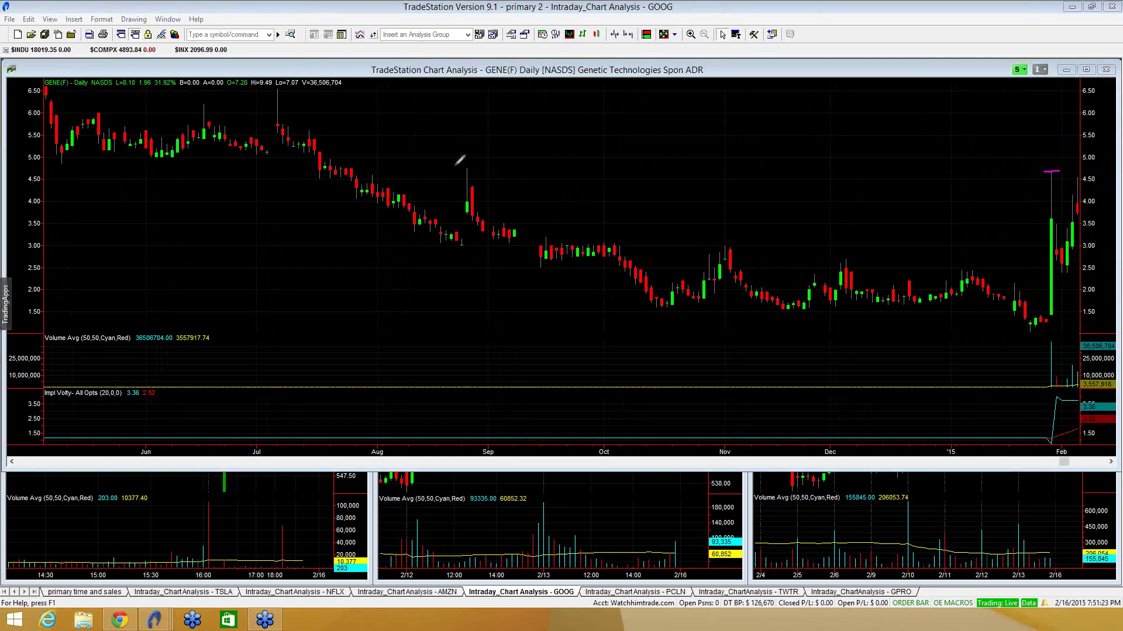
Step: Pen lines at GENE's June, July, late-August and February highs, trace the downtrend, then clear them
left_click_drag(456, 170, 487, 169)
left_click_drag(272, 90, 291, 90)
left_click_drag(201, 100, 217, 100)
left_click_drag(222, 151, 407, 238)
left_click_drag(497, 245, 548, 275)
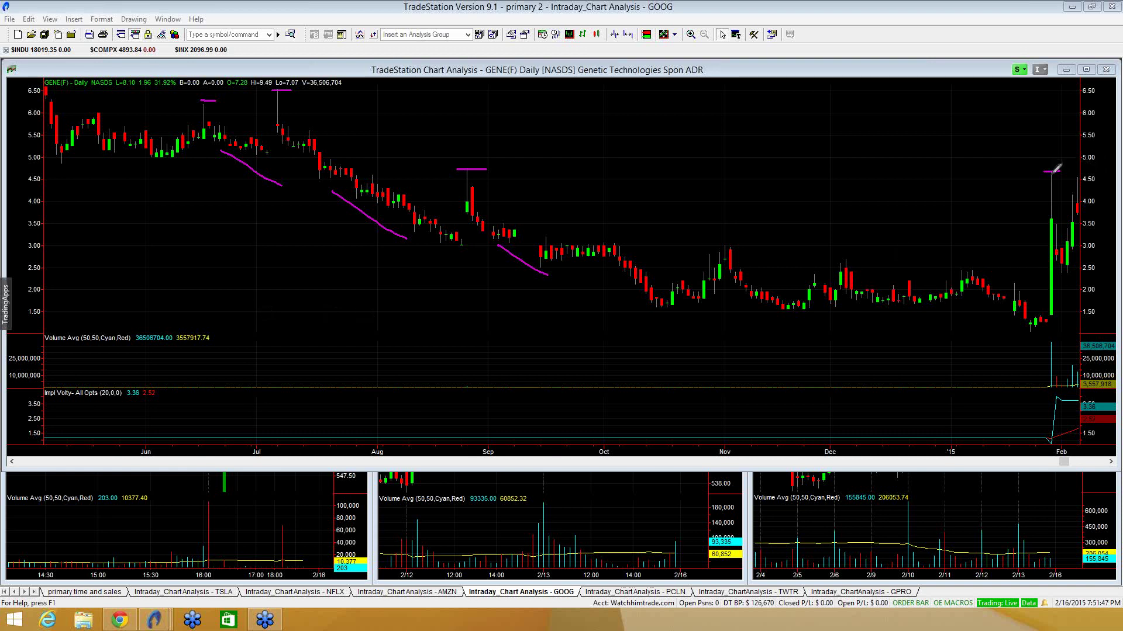
mouse_move(1047, 173)
left_mouse_down()
mouse_move(1099, 176)
mouse_move(1038, 176)
mouse_move(1056, 169)
left_mouse_up()
key("Escape")
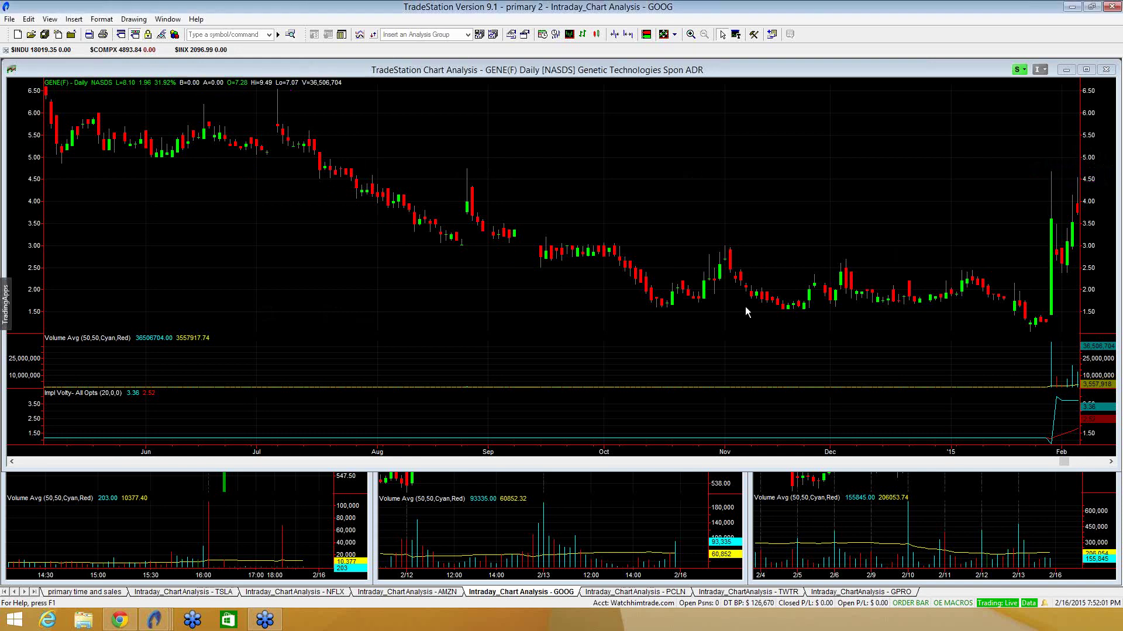
Step: Shift to the latest GENE bars, mark the breakout, peak and volume spike, then clear the marks
left_click_drag(852, 287, 725, 287)
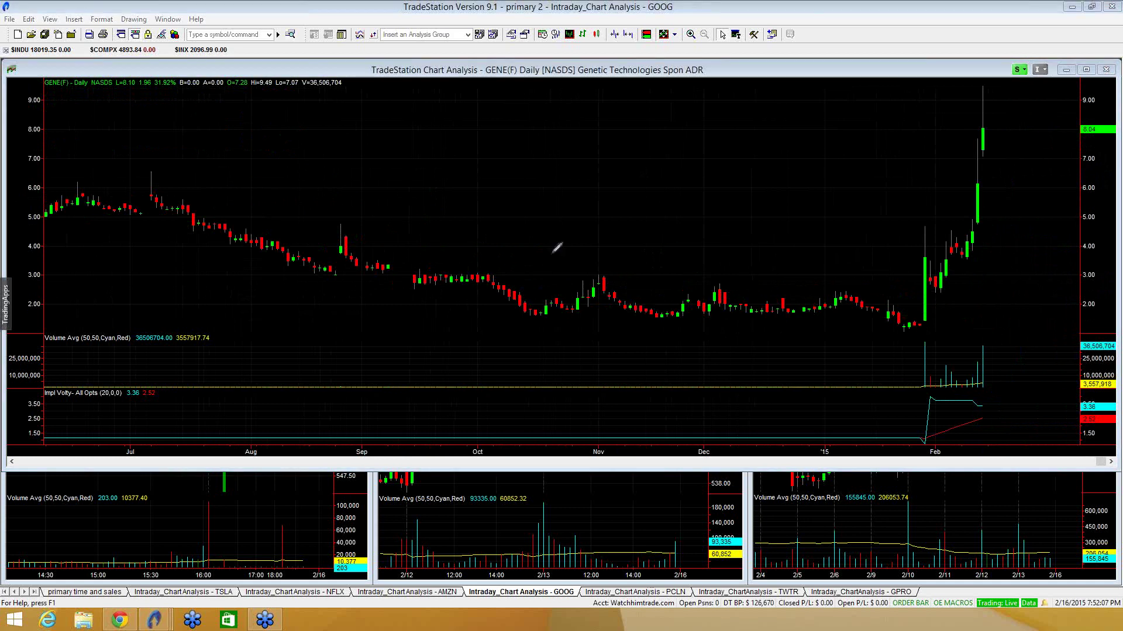
left_click_drag(910, 225, 992, 224)
mouse_move(980, 86)
left_mouse_down()
mouse_move(995, 91)
mouse_move(992, 104)
mouse_move(970, 102)
mouse_move(984, 85)
left_mouse_up()
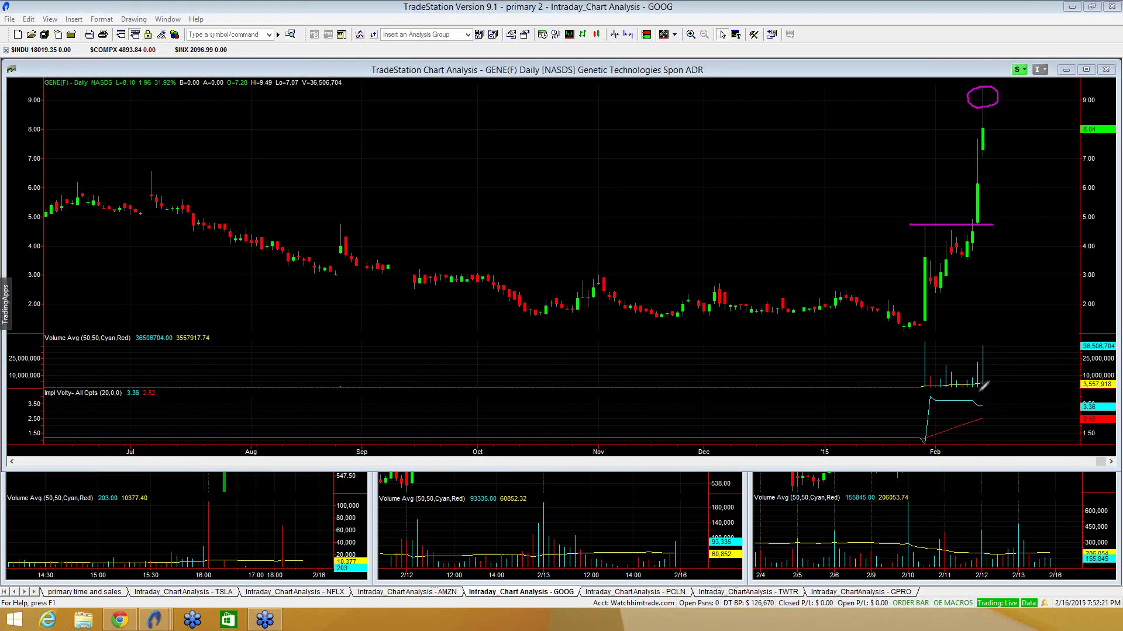
mouse_move(978, 392)
left_mouse_down()
mouse_move(995, 370)
mouse_move(978, 347)
mouse_move(975, 390)
mouse_move(988, 390)
left_mouse_up()
key("Escape")
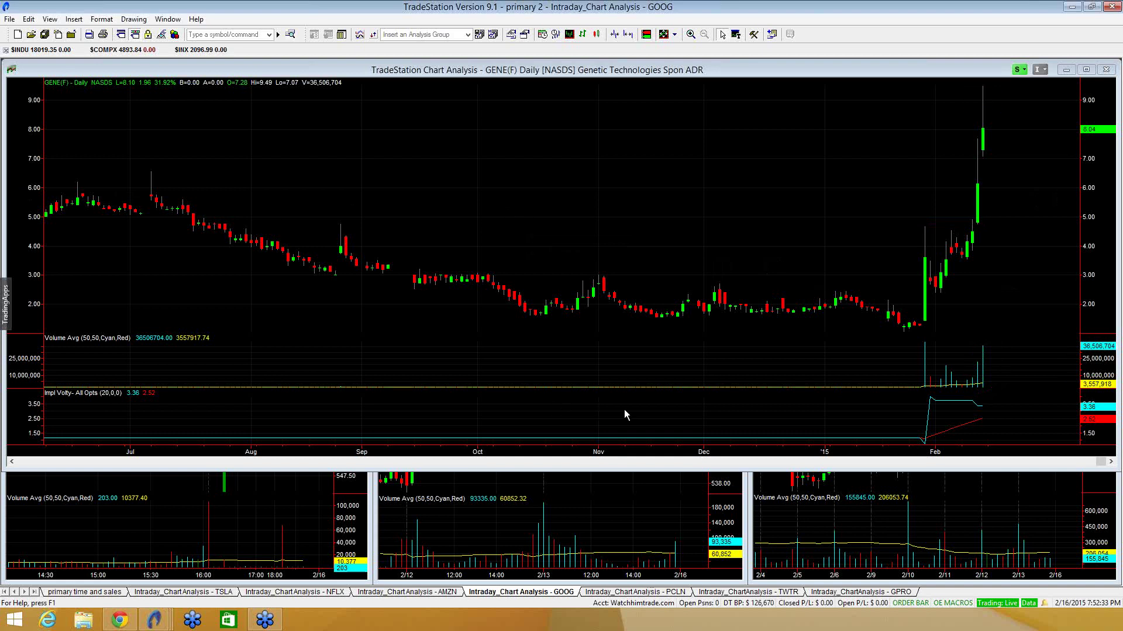
Step: Enlarge the GOOG 15-minute chart and load GENE into it
left_click(539, 507)
left_click_drag(377, 320, 136, 173)
left_click(212, 36)
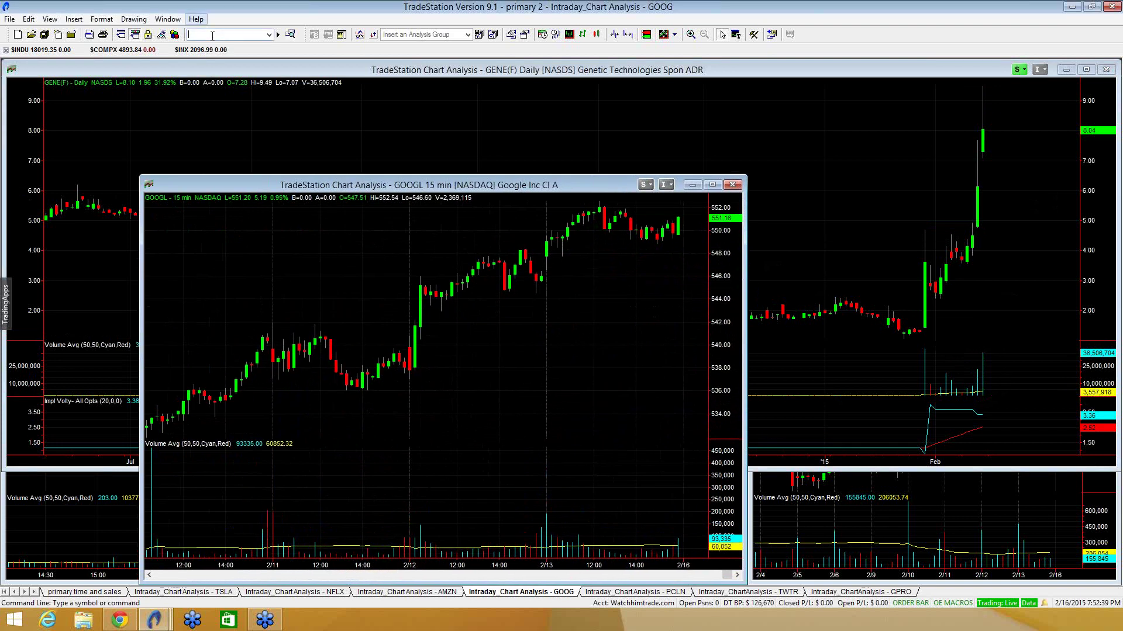
type("GENE")
key("Return")
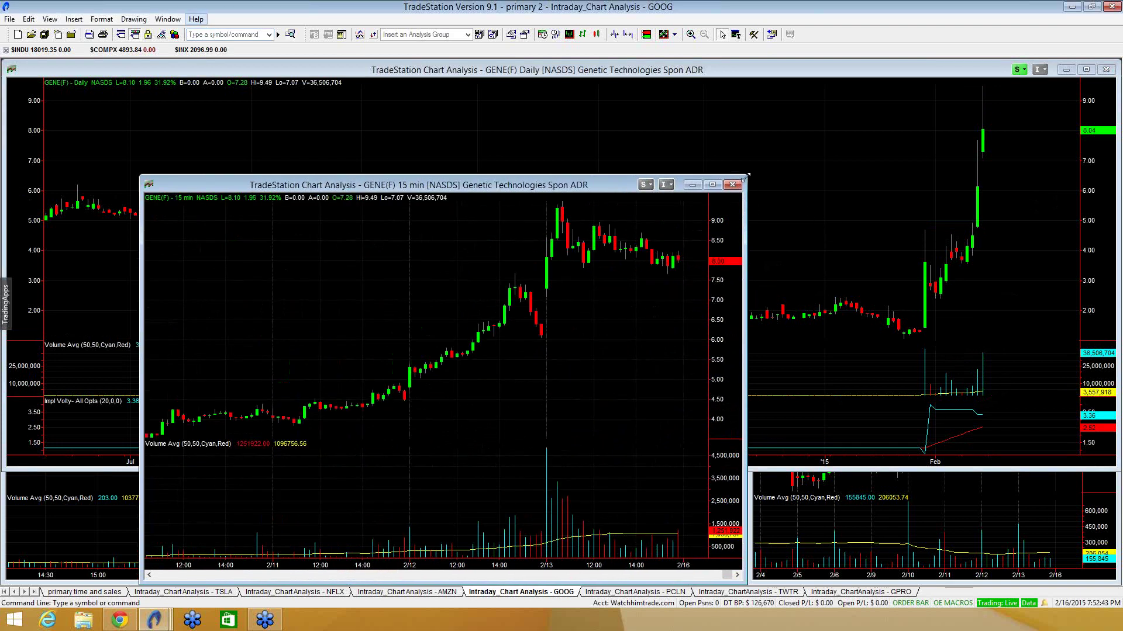
Step: Widen the GENE 15-minute chart, mark the 7.6 price level, then shorten the daily chart
left_click_drag(746, 176, 898, 120)
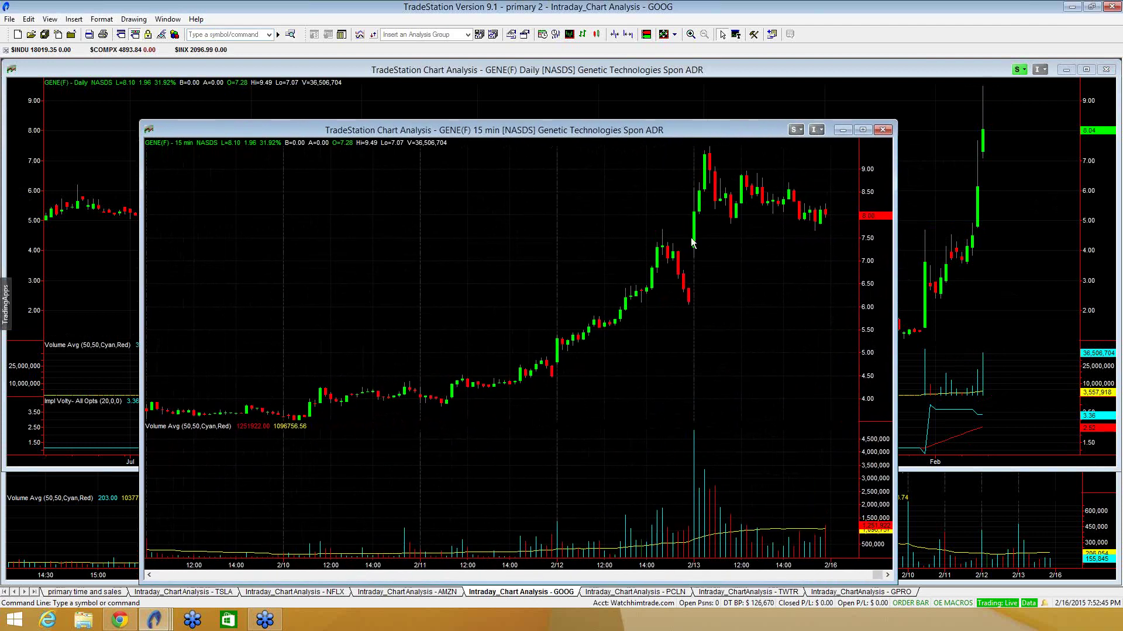
left_click_drag(692, 243, 652, 271)
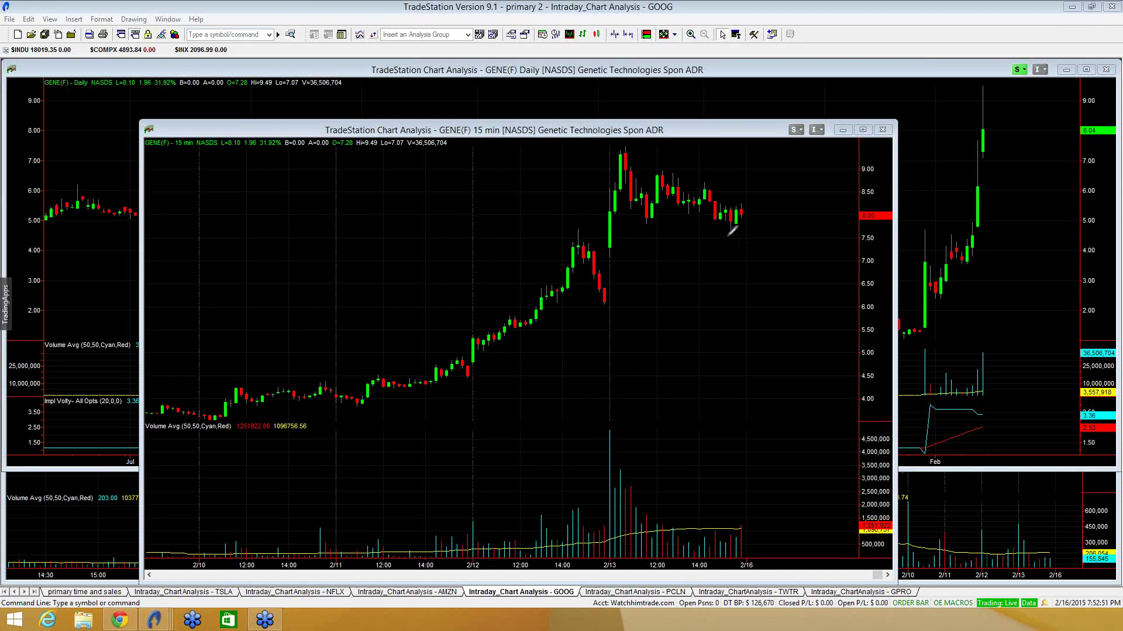
left_click_drag(723, 236, 757, 236)
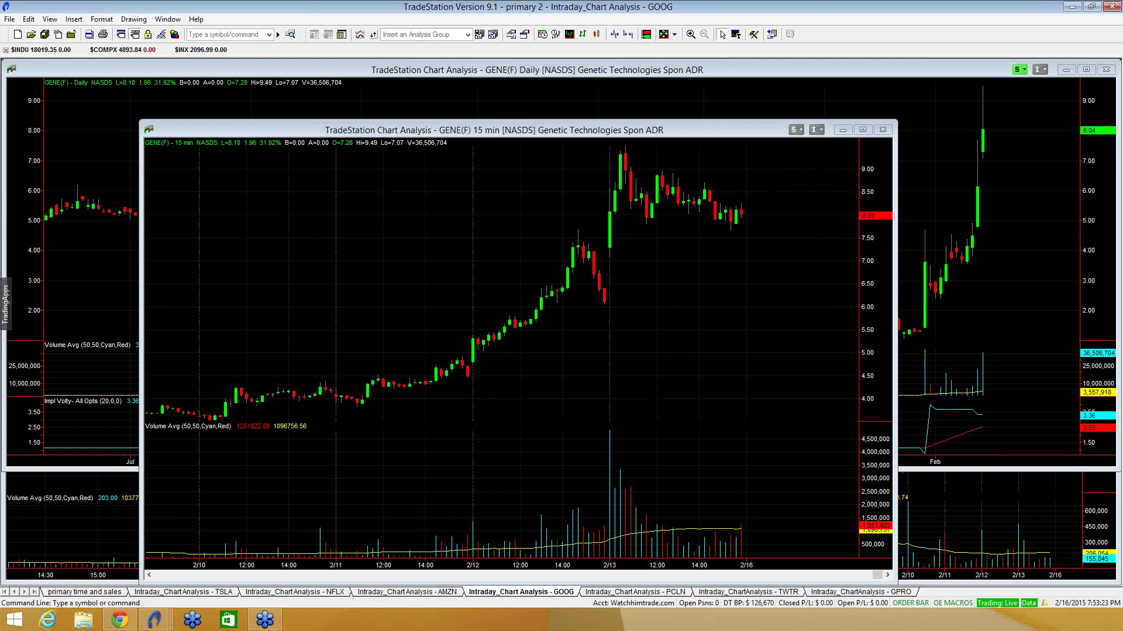
left_click(1012, 406)
left_click_drag(833, 471, 813, 315)
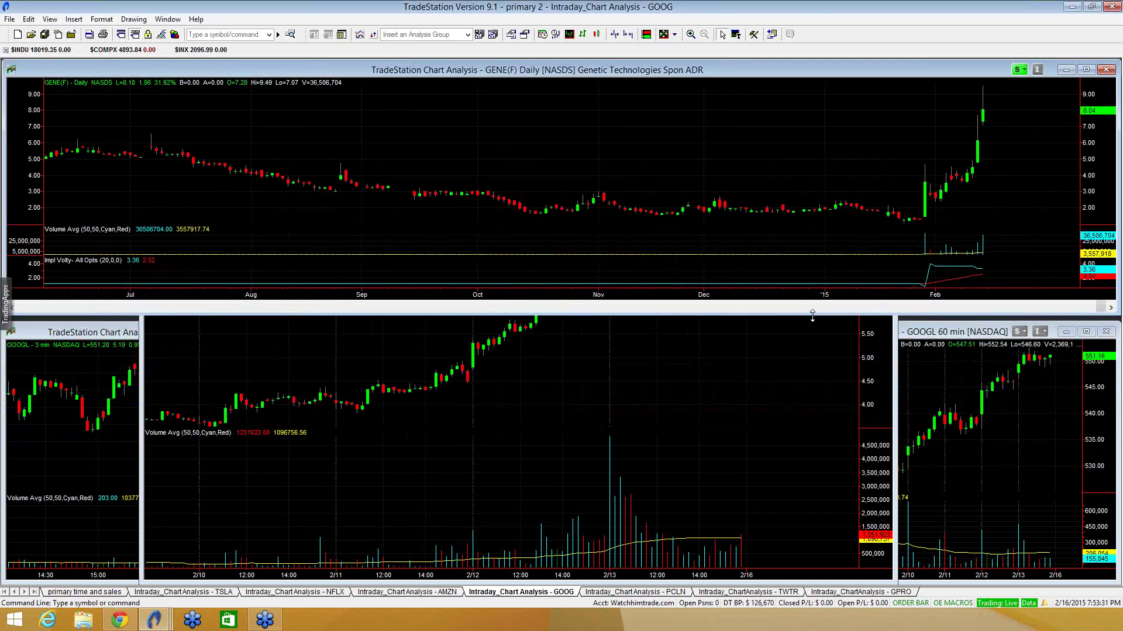
Step: Shrink the GENE 15-minute chart into the bottom row, narrowing it so the 3-minute chart widens
left_click(956, 445)
left_click(738, 400)
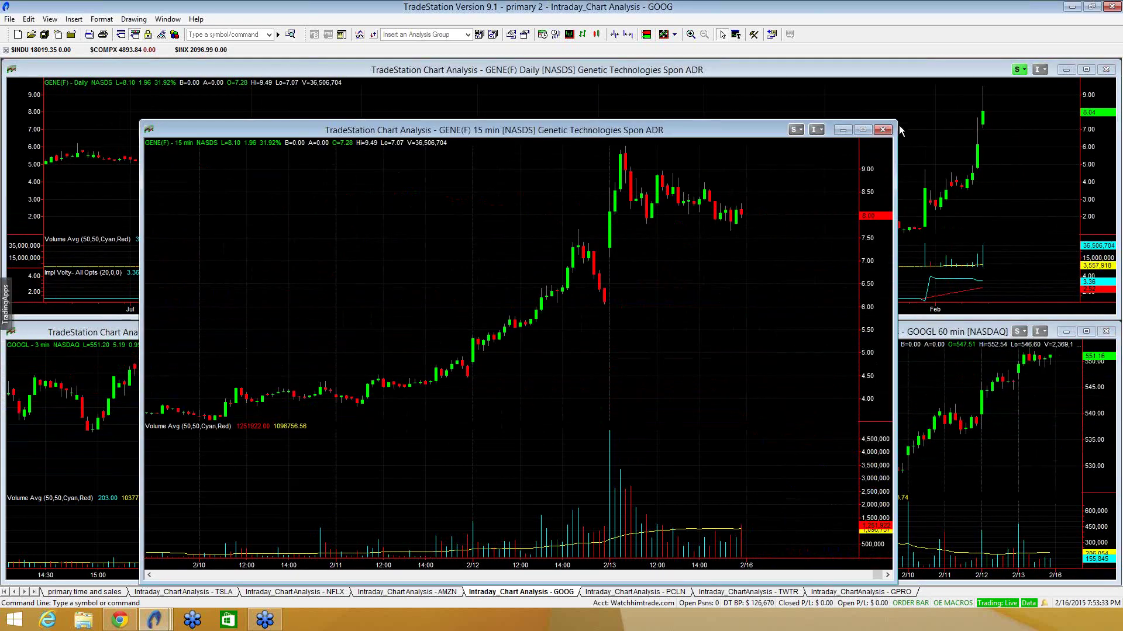
left_click_drag(894, 122, 749, 321)
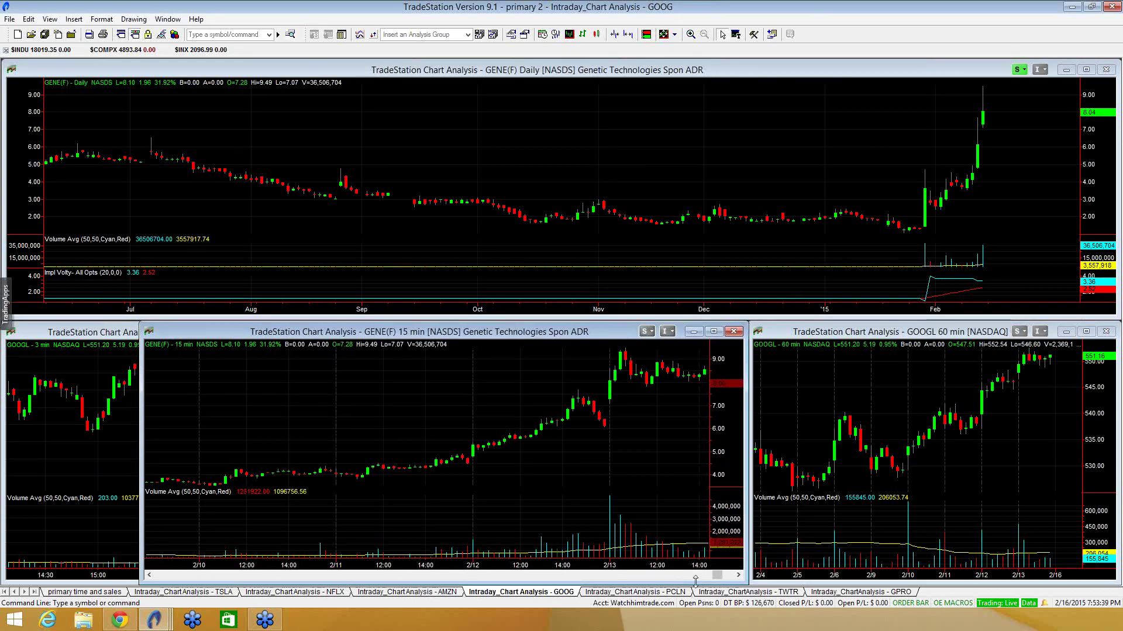
left_click_drag(717, 574, 728, 574)
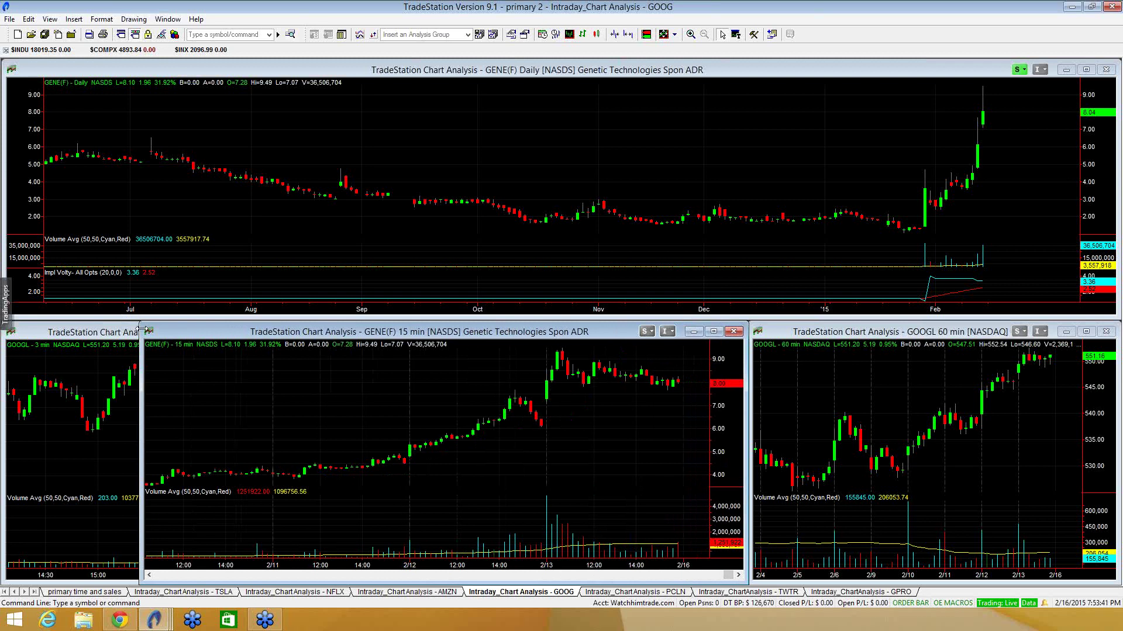
left_click_drag(140, 328, 370, 322)
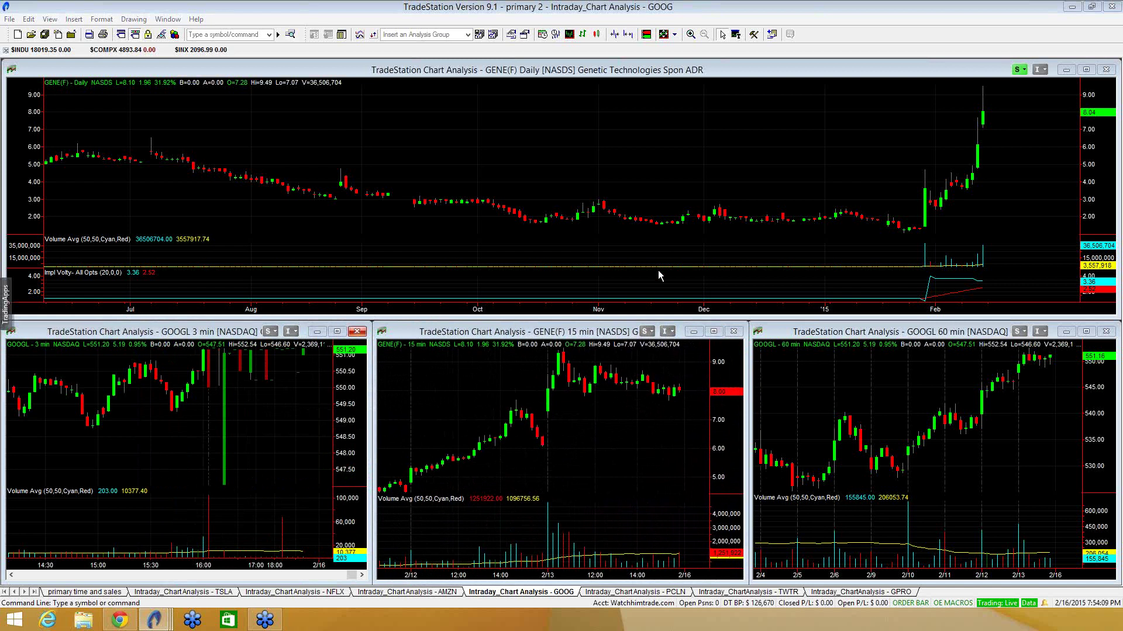
left_click(930, 202)
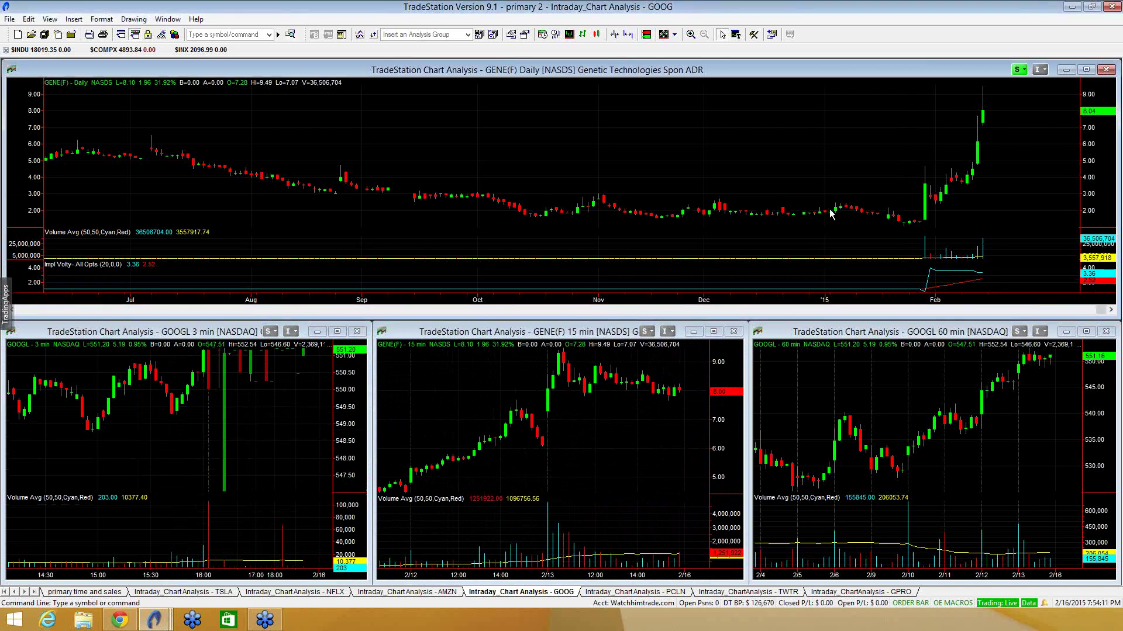
left_click(251, 34)
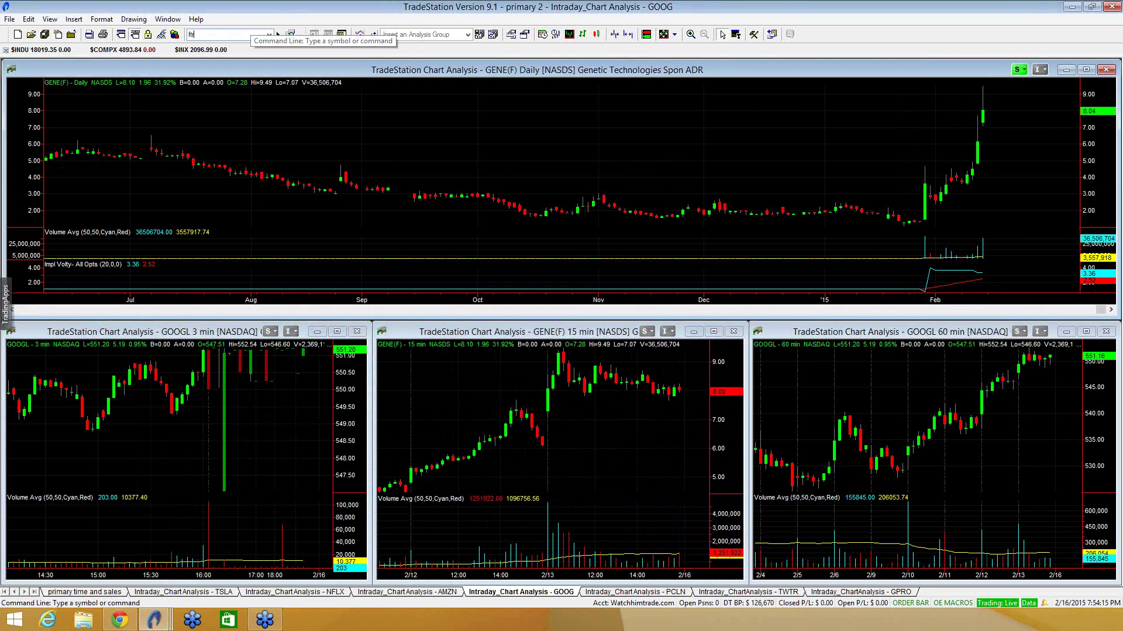
Step: Load FTR into the daily chart and shift its bars to leave a right margin
type("ftr")
key("Return")
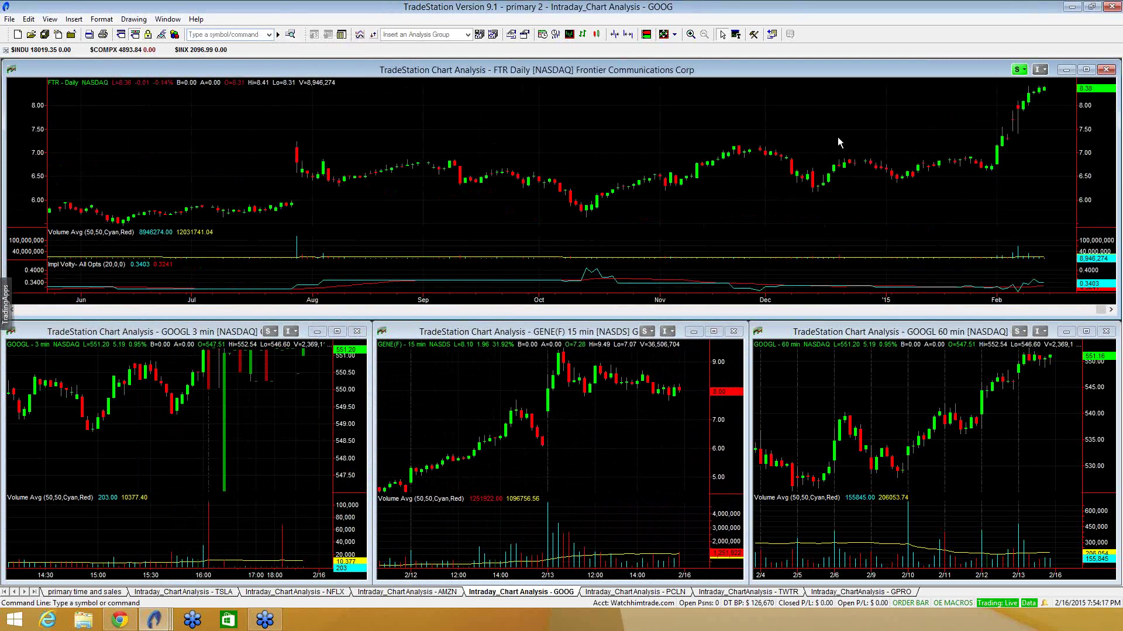
left_click(957, 169)
left_click_drag(957, 169, 973, 170)
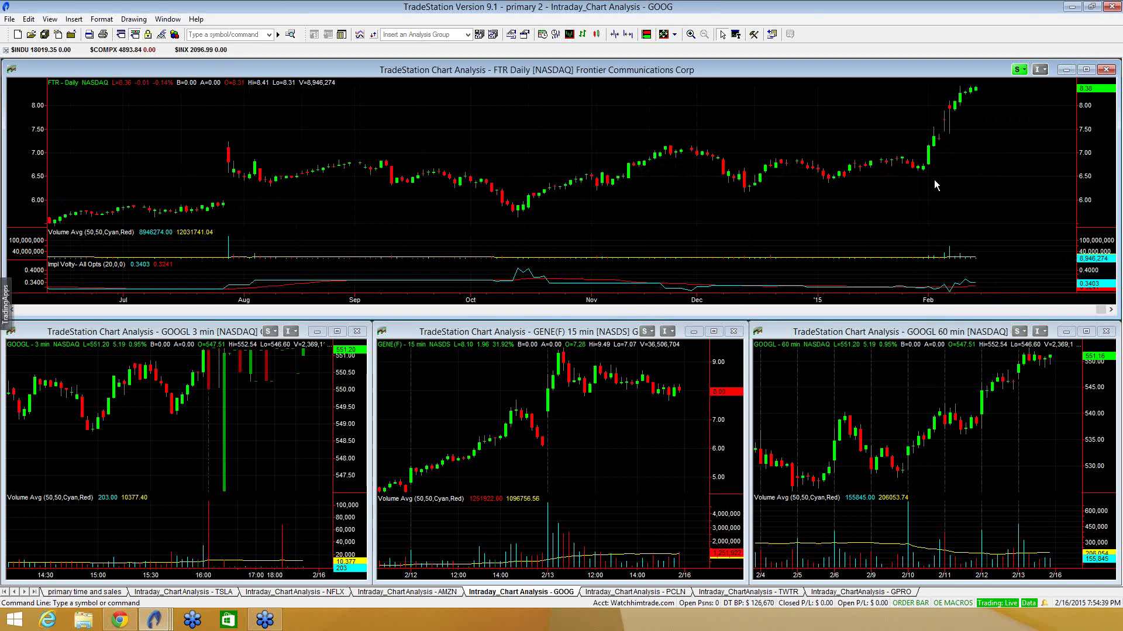
Step: Switch the middle 15-minute chart back to GOOGL and dismiss the FTR chart's crosshair readout
left_click(408, 363)
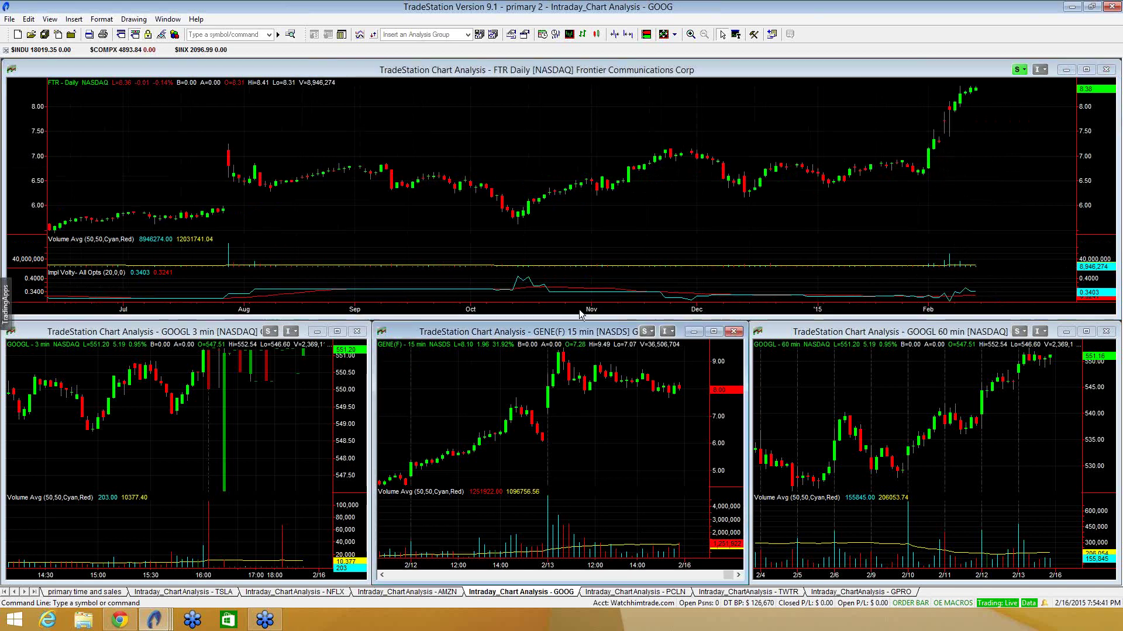
left_click(219, 34)
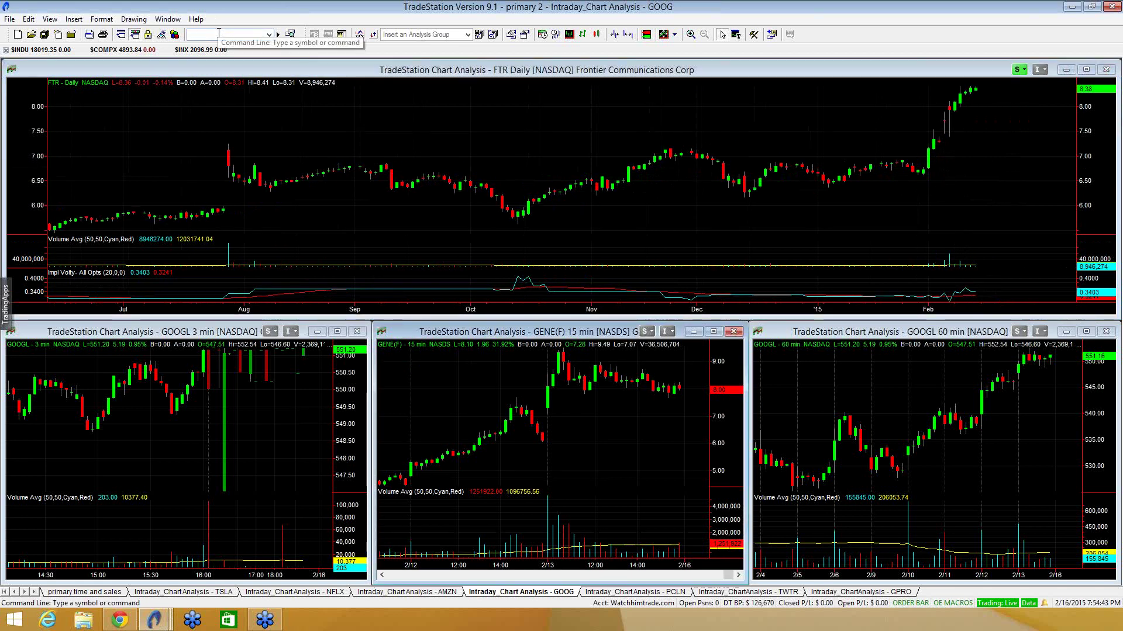
type("GOOGL")
key("Return")
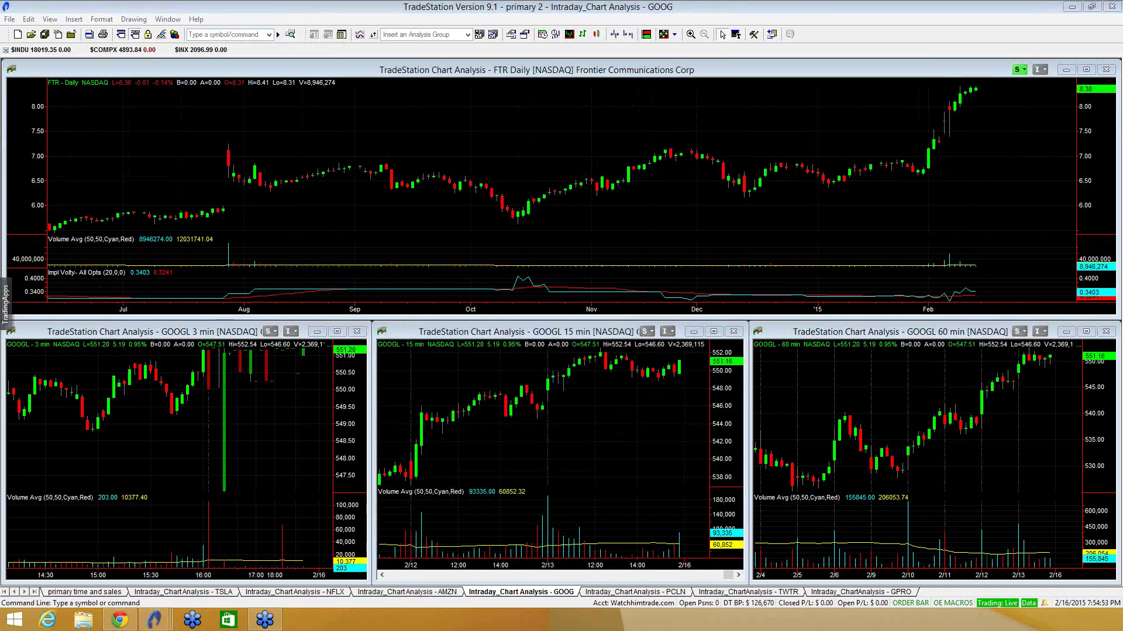
left_click(974, 120)
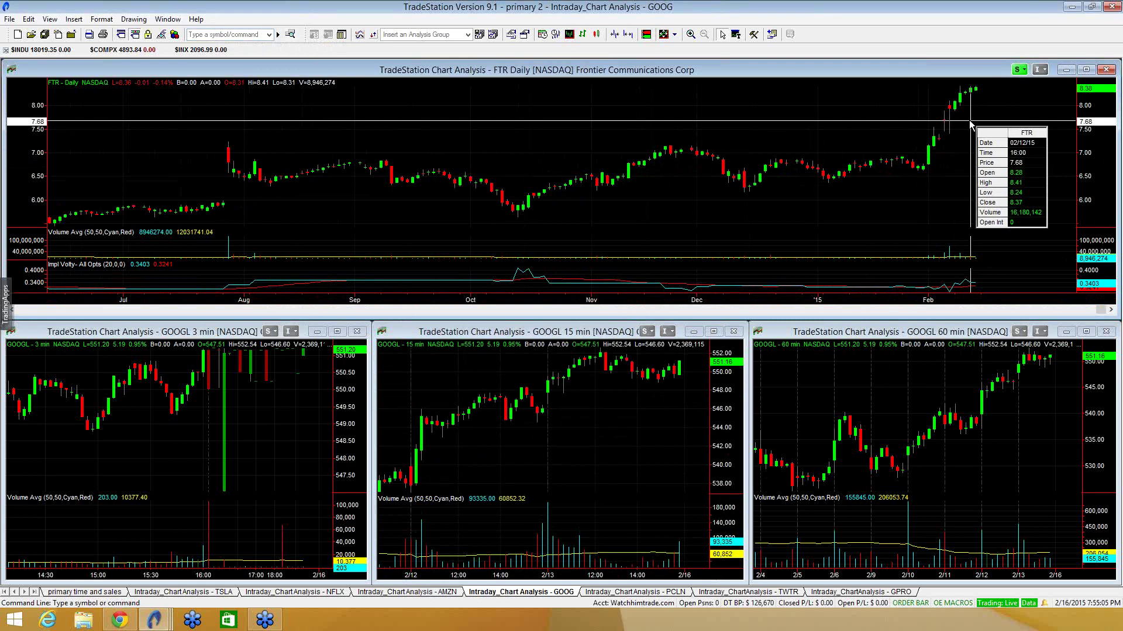
left_click(966, 122)
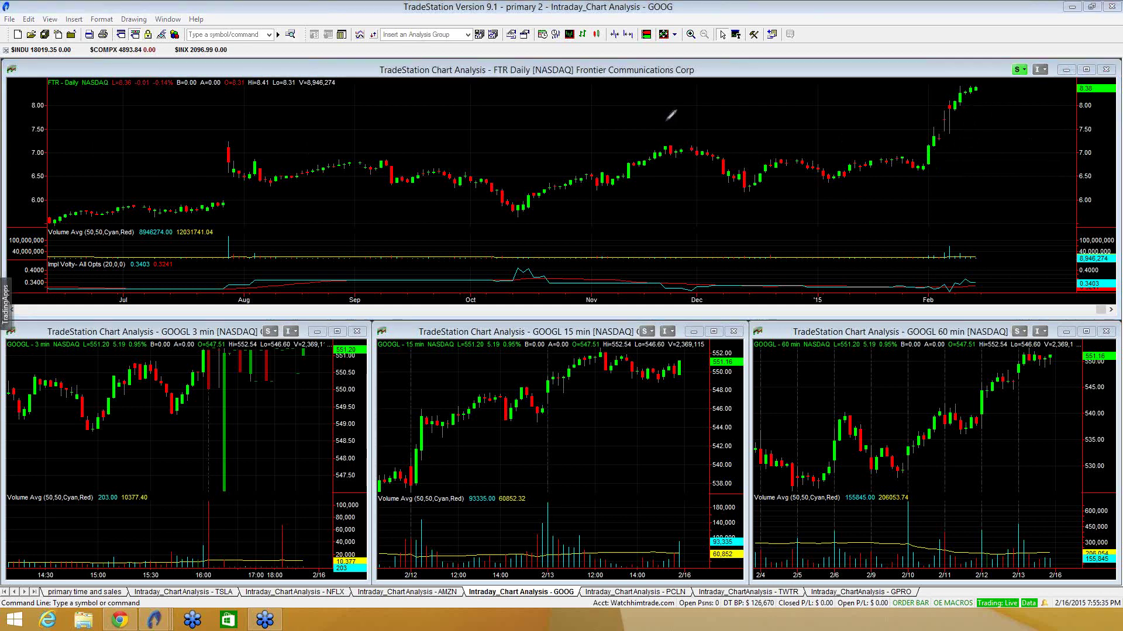
Step: Circle FTR's August spike and February jump, add lines and an arrow, then erase them
mouse_move(214, 151)
left_mouse_down()
mouse_move(250, 151)
mouse_move(246, 124)
mouse_move(223, 150)
mouse_move(232, 153)
left_mouse_up()
mouse_move(919, 151)
left_mouse_down()
mouse_move(936, 151)
mouse_move(938, 127)
mouse_move(928, 146)
left_mouse_up()
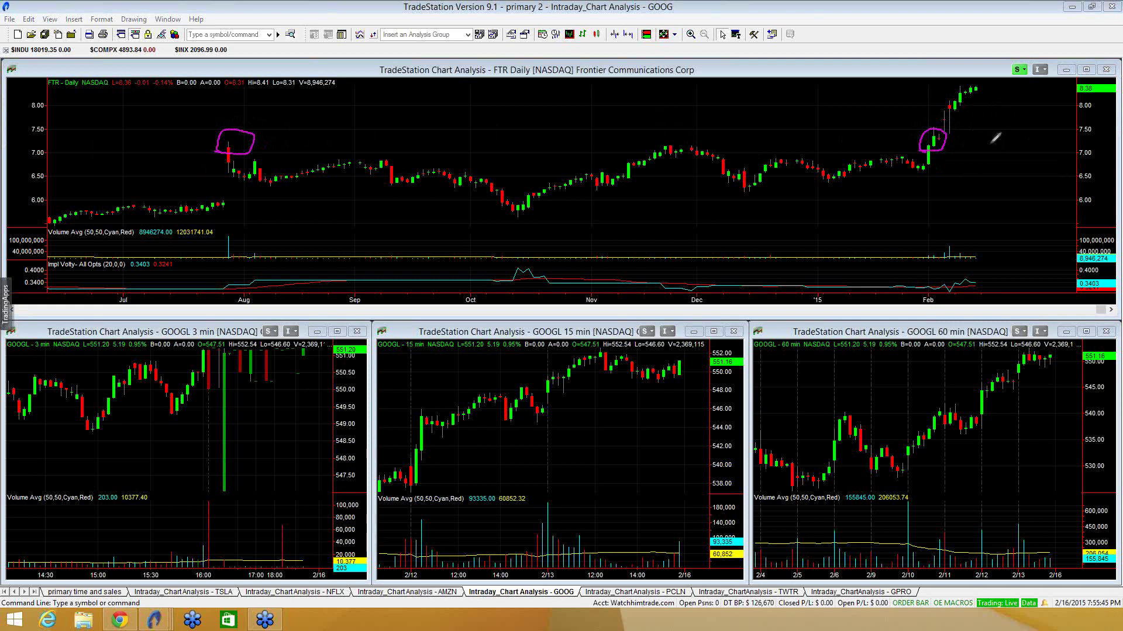
left_click_drag(982, 108, 1015, 108)
left_click_drag(994, 128, 1008, 142)
left_click_drag(1007, 152, 1045, 152)
key("Escape")
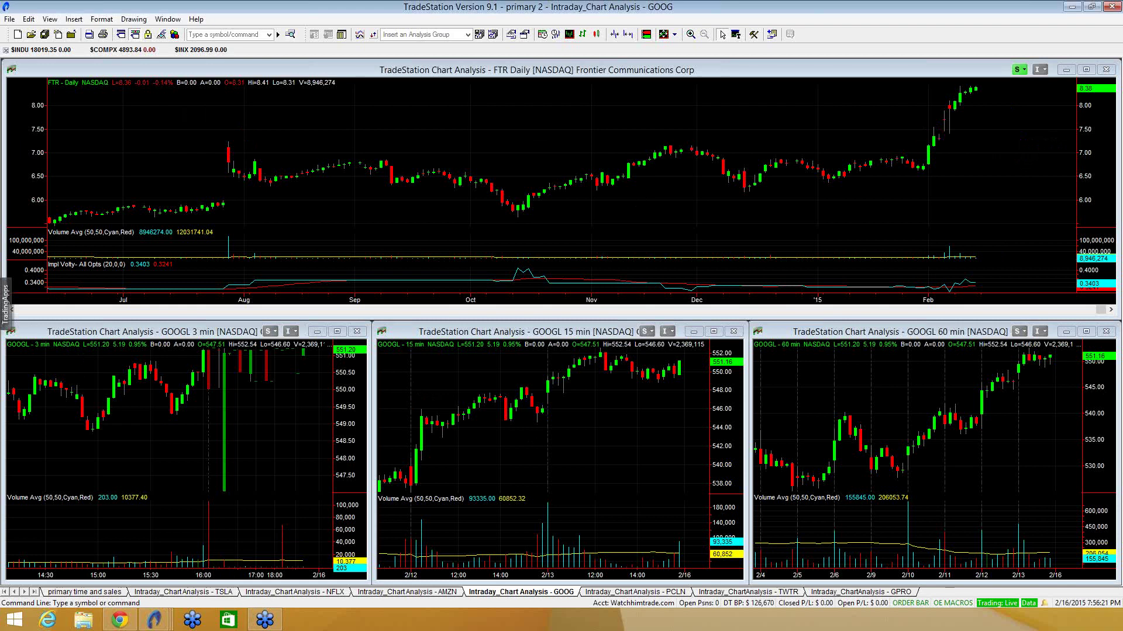
Step: Go from the time and sales workspace back to the charts and load CRIS into the daily chart
left_click(85, 592)
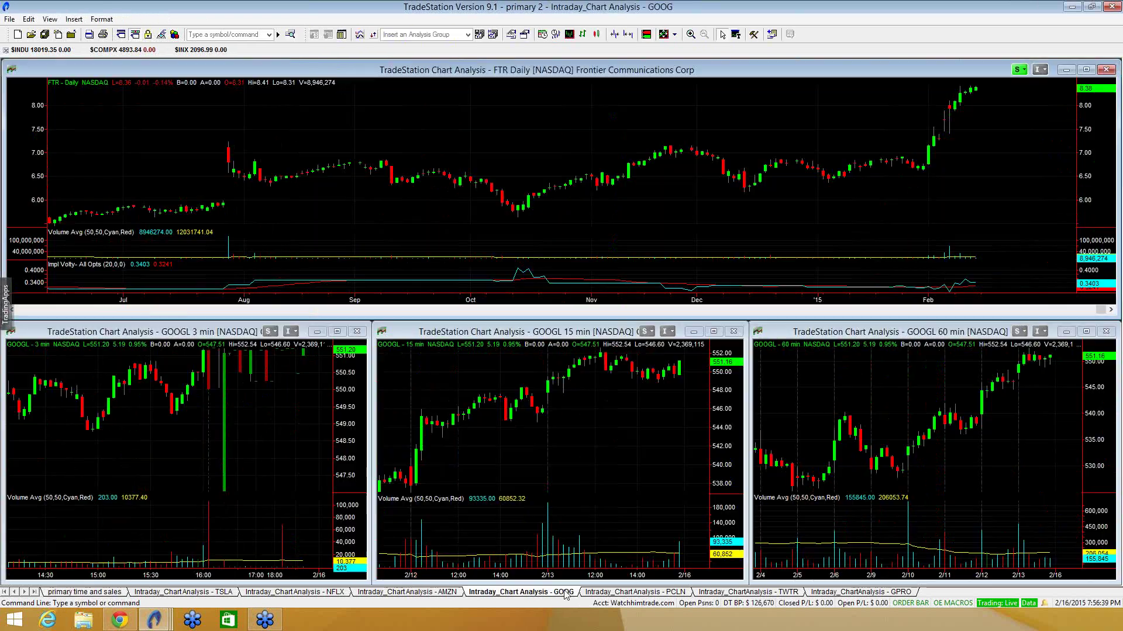
left_click(520, 591)
type("d")
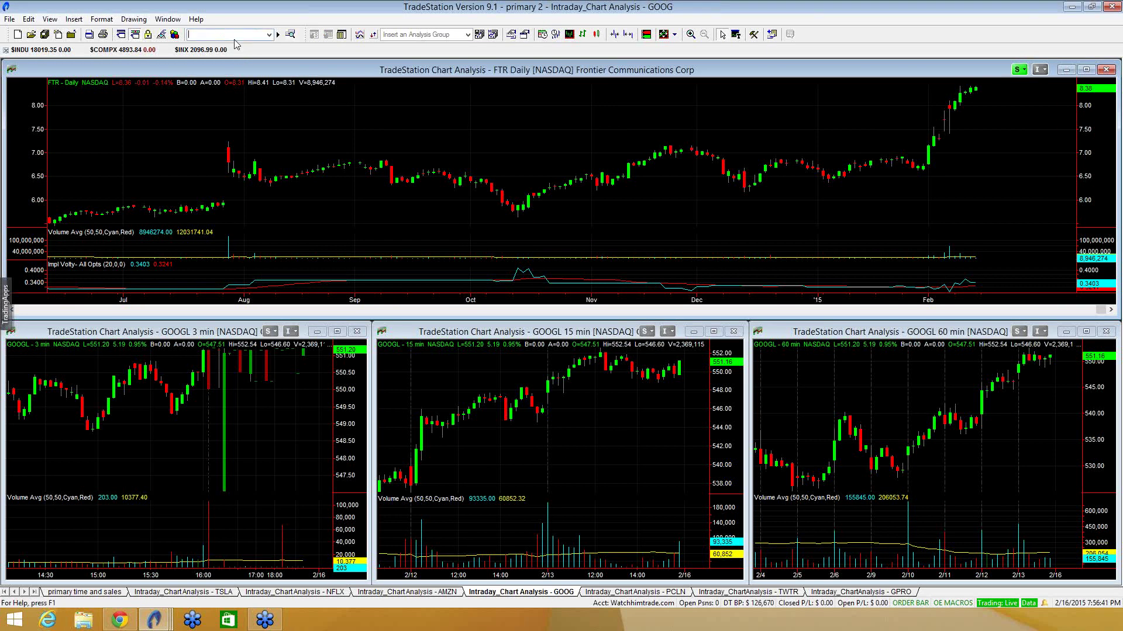
type("ris")
key("Return")
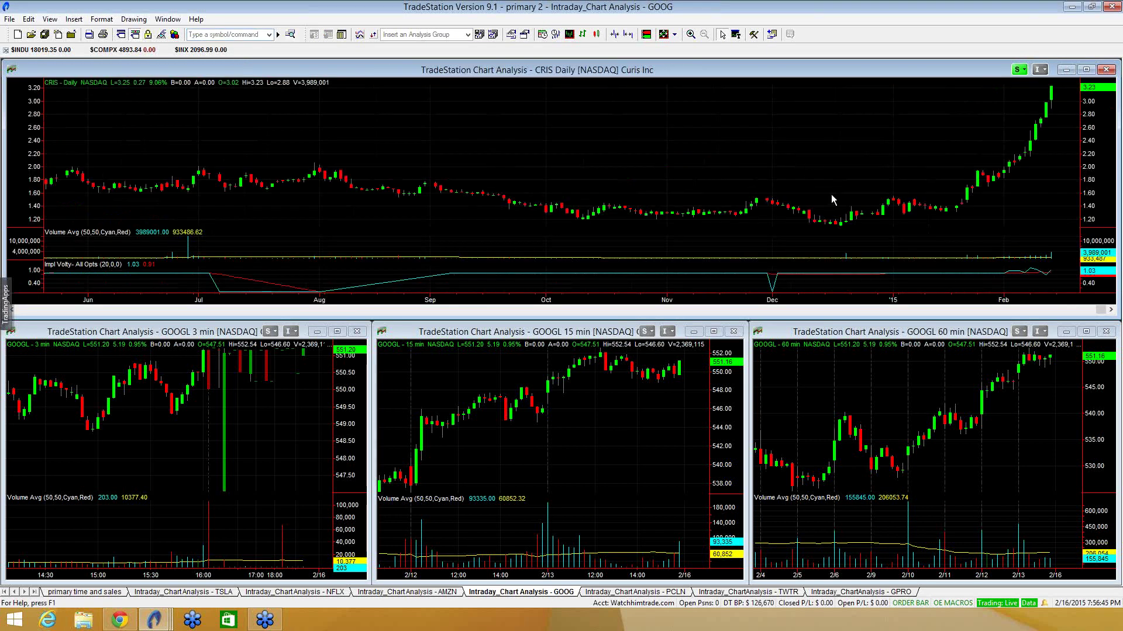
scroll(871, 205, "down", 5)
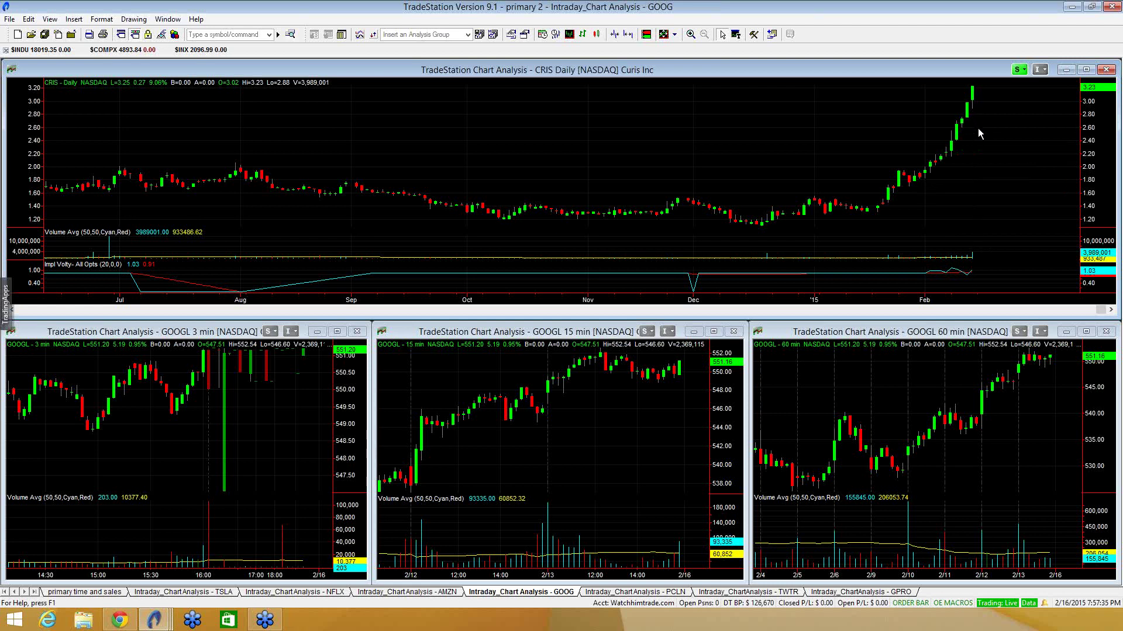
Step: Bring up the GPRO workspace with its option depth, 3-minute chart and time-and-sales windows
mouse_move(979, 132)
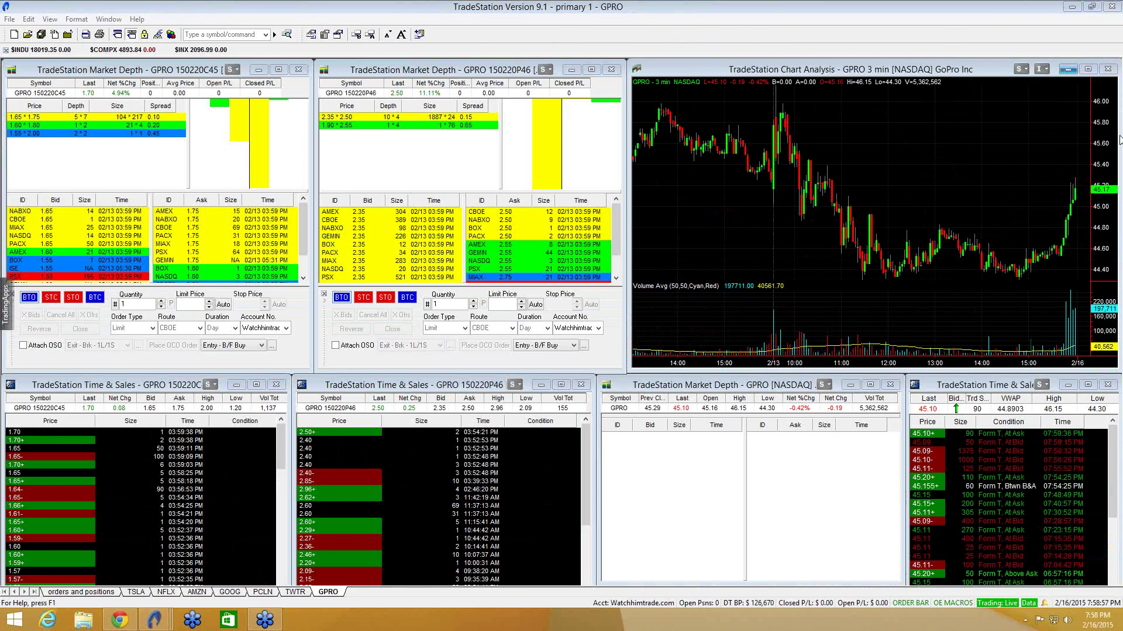
mouse_move(849, 413)
left_mouse_down()
mouse_move(893, 402)
mouse_move(813, 385)
mouse_move(649, 381)
mouse_move(608, 403)
mouse_move(884, 412)
left_mouse_up()
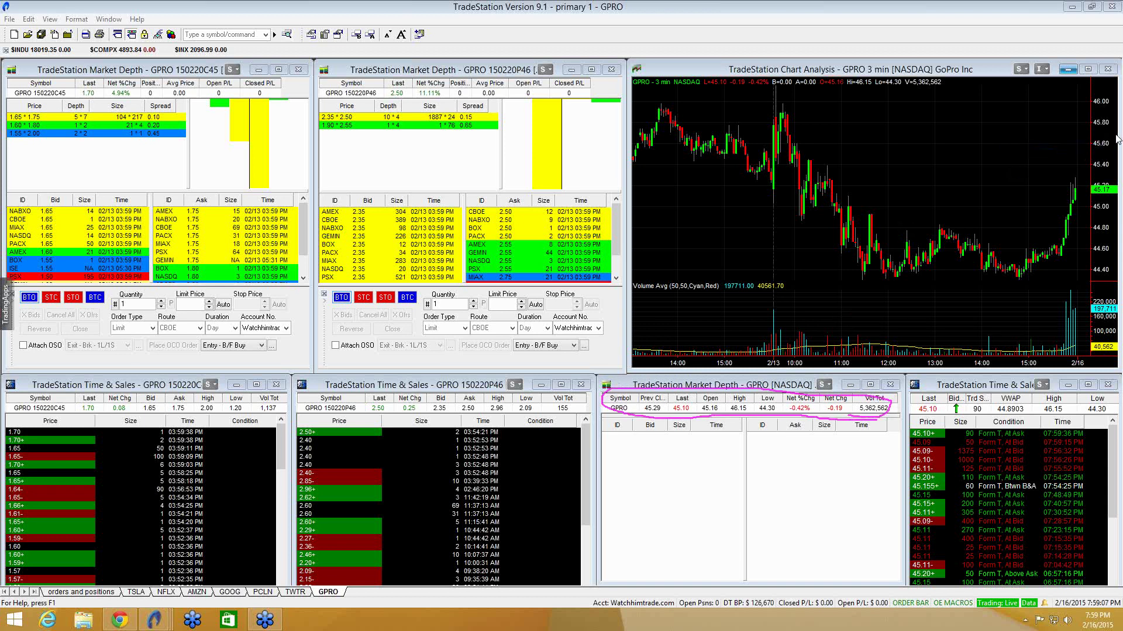
key("Escape")
right_click(777, 407)
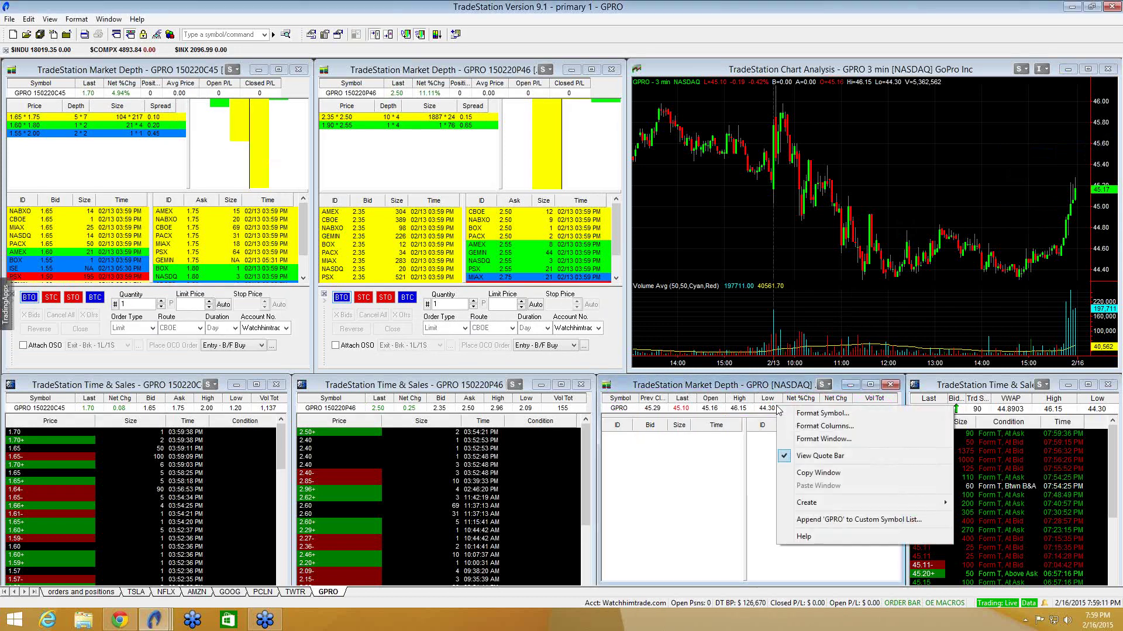
left_click(817, 427)
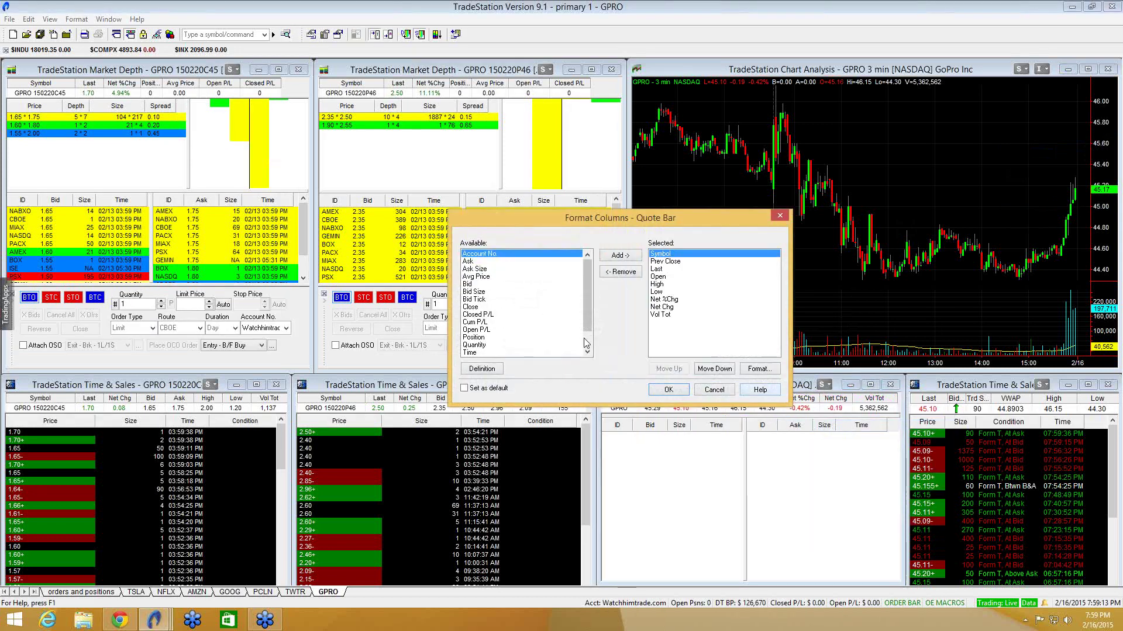
mouse_move(585, 268)
left_mouse_down()
mouse_move(589, 286)
mouse_move(587, 260)
left_mouse_up()
left_click(661, 269)
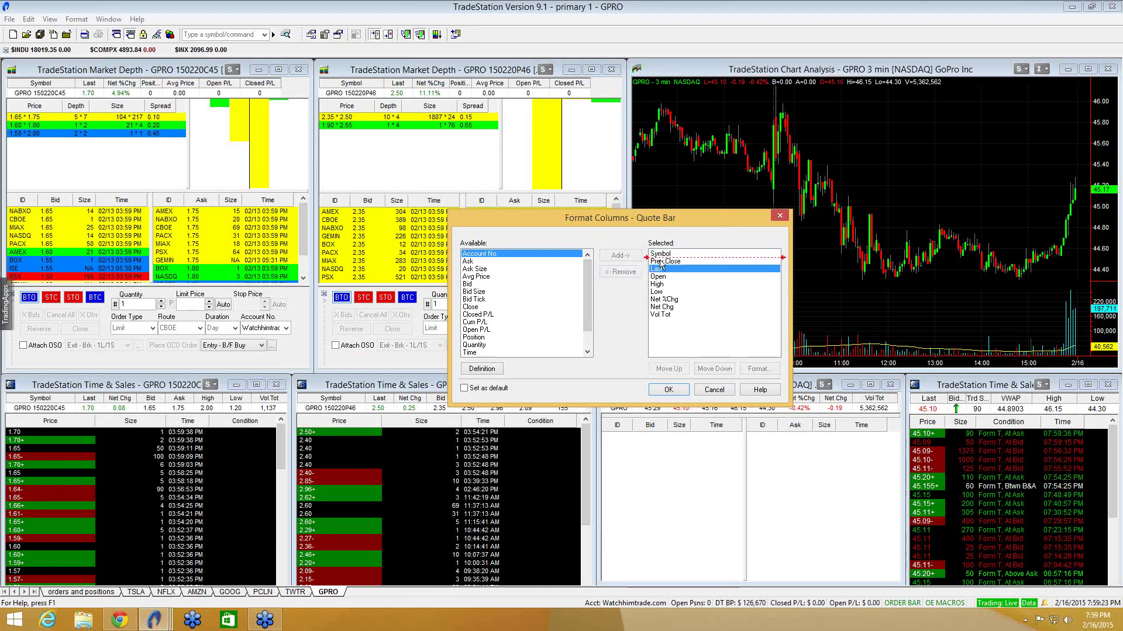
left_click(667, 285)
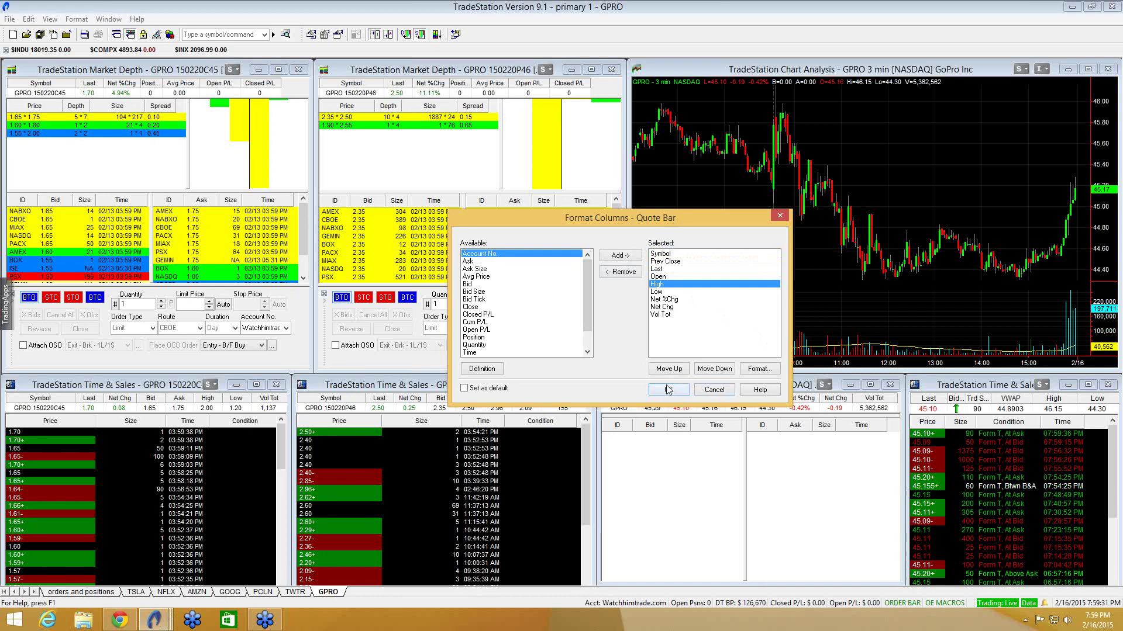
left_click(668, 390)
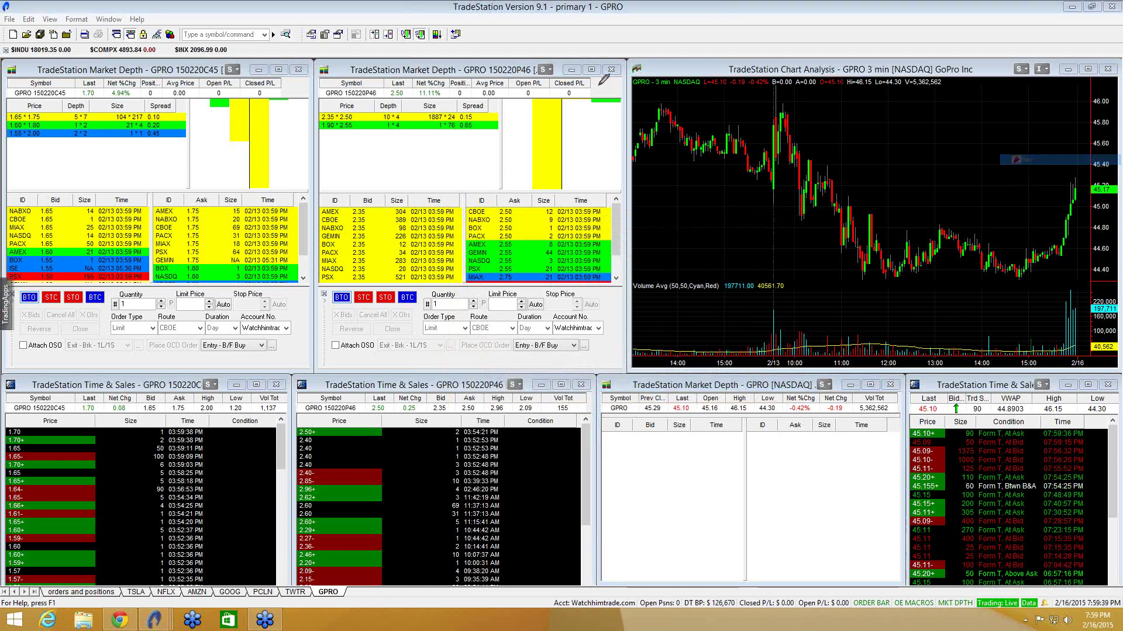
Step: Underline the put's position, average price and P/L fields, erase them, then show orders and positions
mouse_move(450, 96)
left_mouse_down()
mouse_move(506, 95)
mouse_move(513, 81)
mouse_move(525, 97)
mouse_move(553, 98)
mouse_move(591, 82)
left_mouse_up()
left_click(1091, 208)
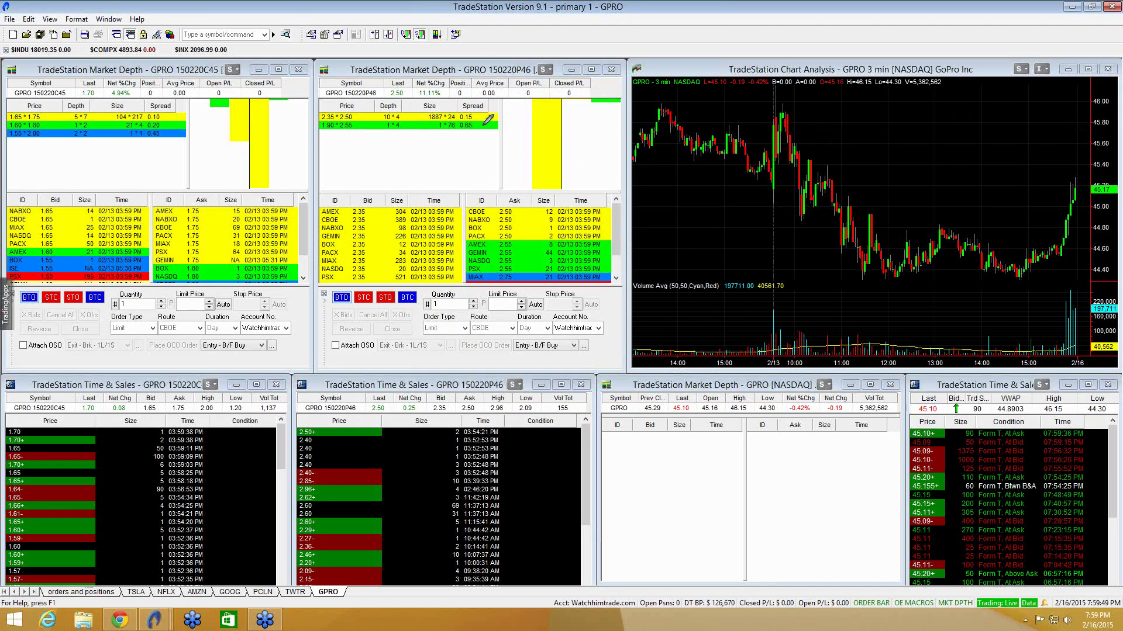
mouse_move(542, 82)
left_mouse_down()
mouse_move(581, 94)
mouse_move(533, 71)
mouse_move(460, 79)
mouse_move(453, 95)
mouse_move(484, 92)
left_mouse_up()
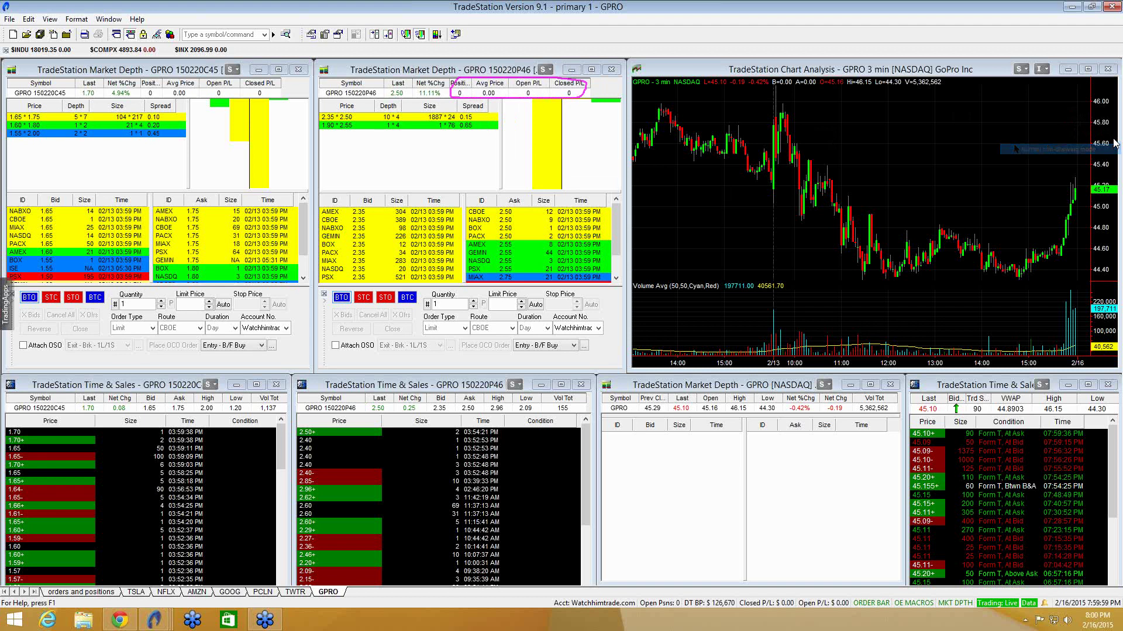
left_click(1098, 207)
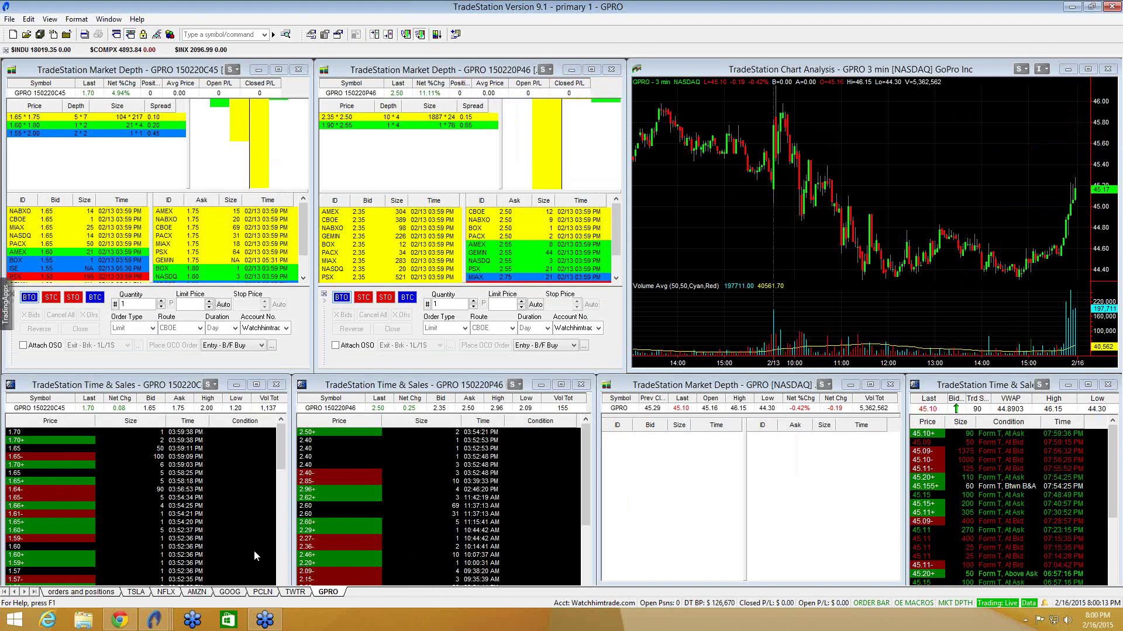
left_click(109, 593)
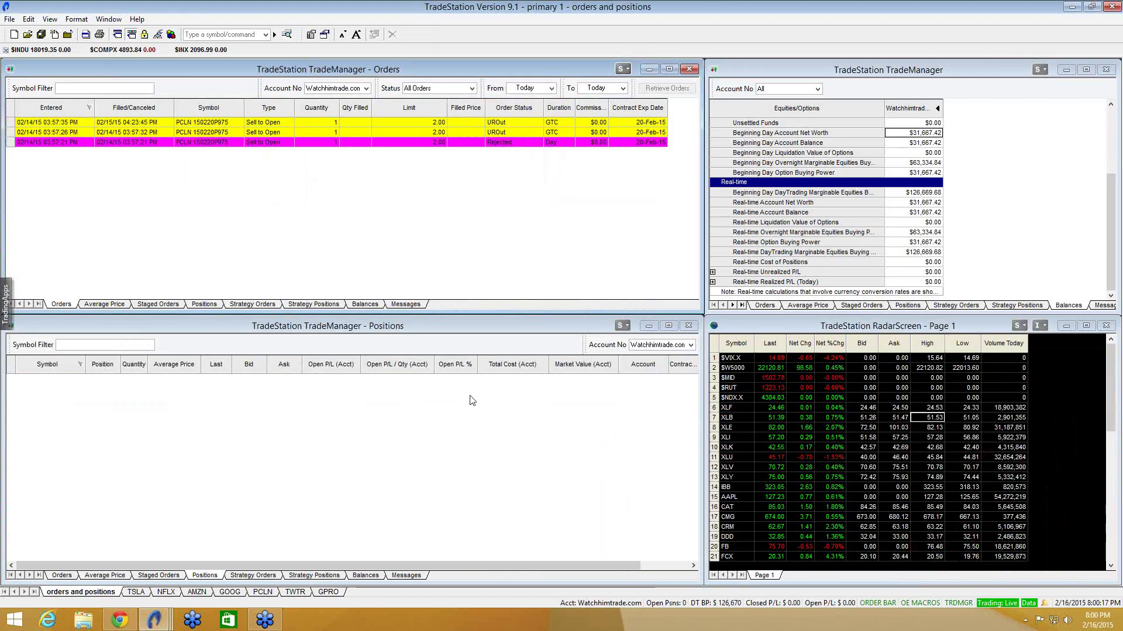
Step: Show the TWTR workspace with its option market depth, 3-minute chart and time and sales
left_click(291, 593)
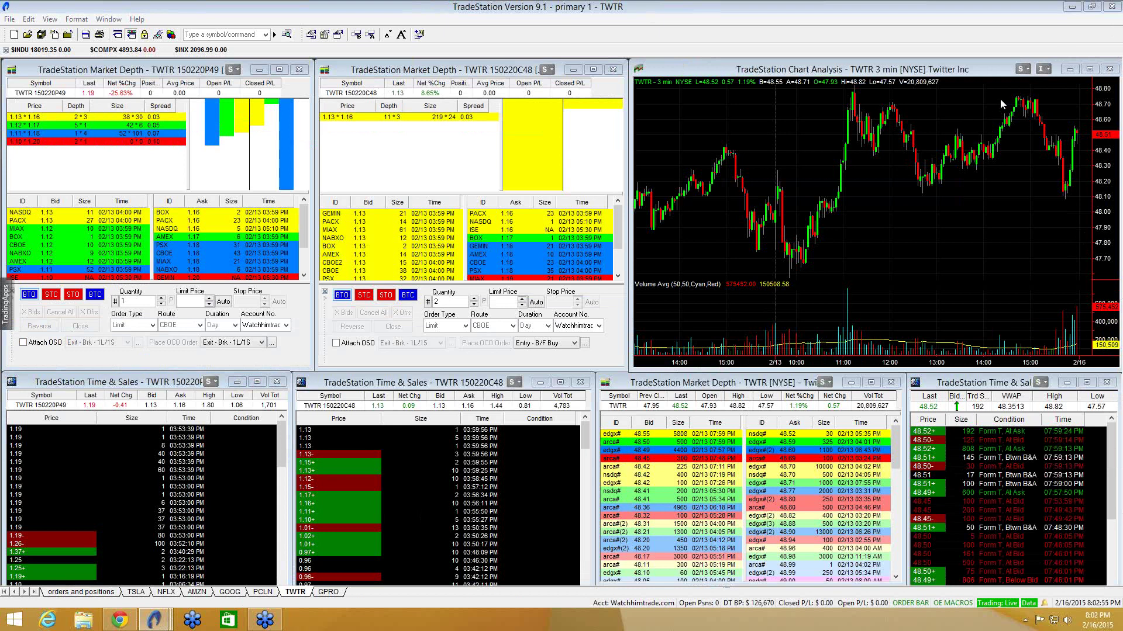
Step: Switch to the 'primary 2 - primary time and sales' workspace with Ctrl+Tab
key("ctrl+Tab")
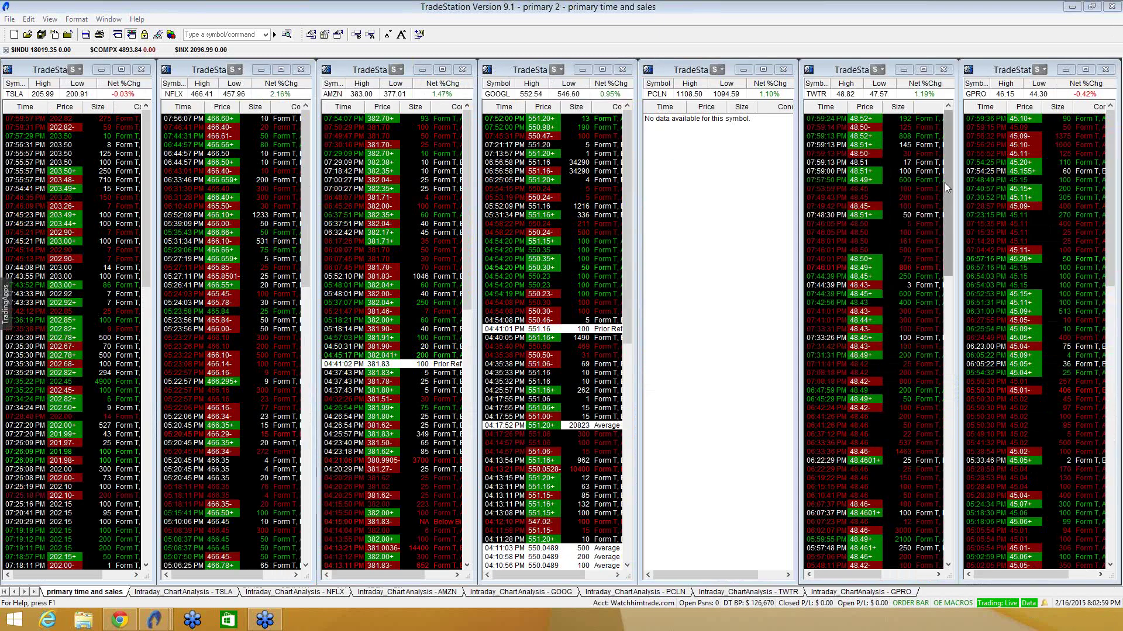